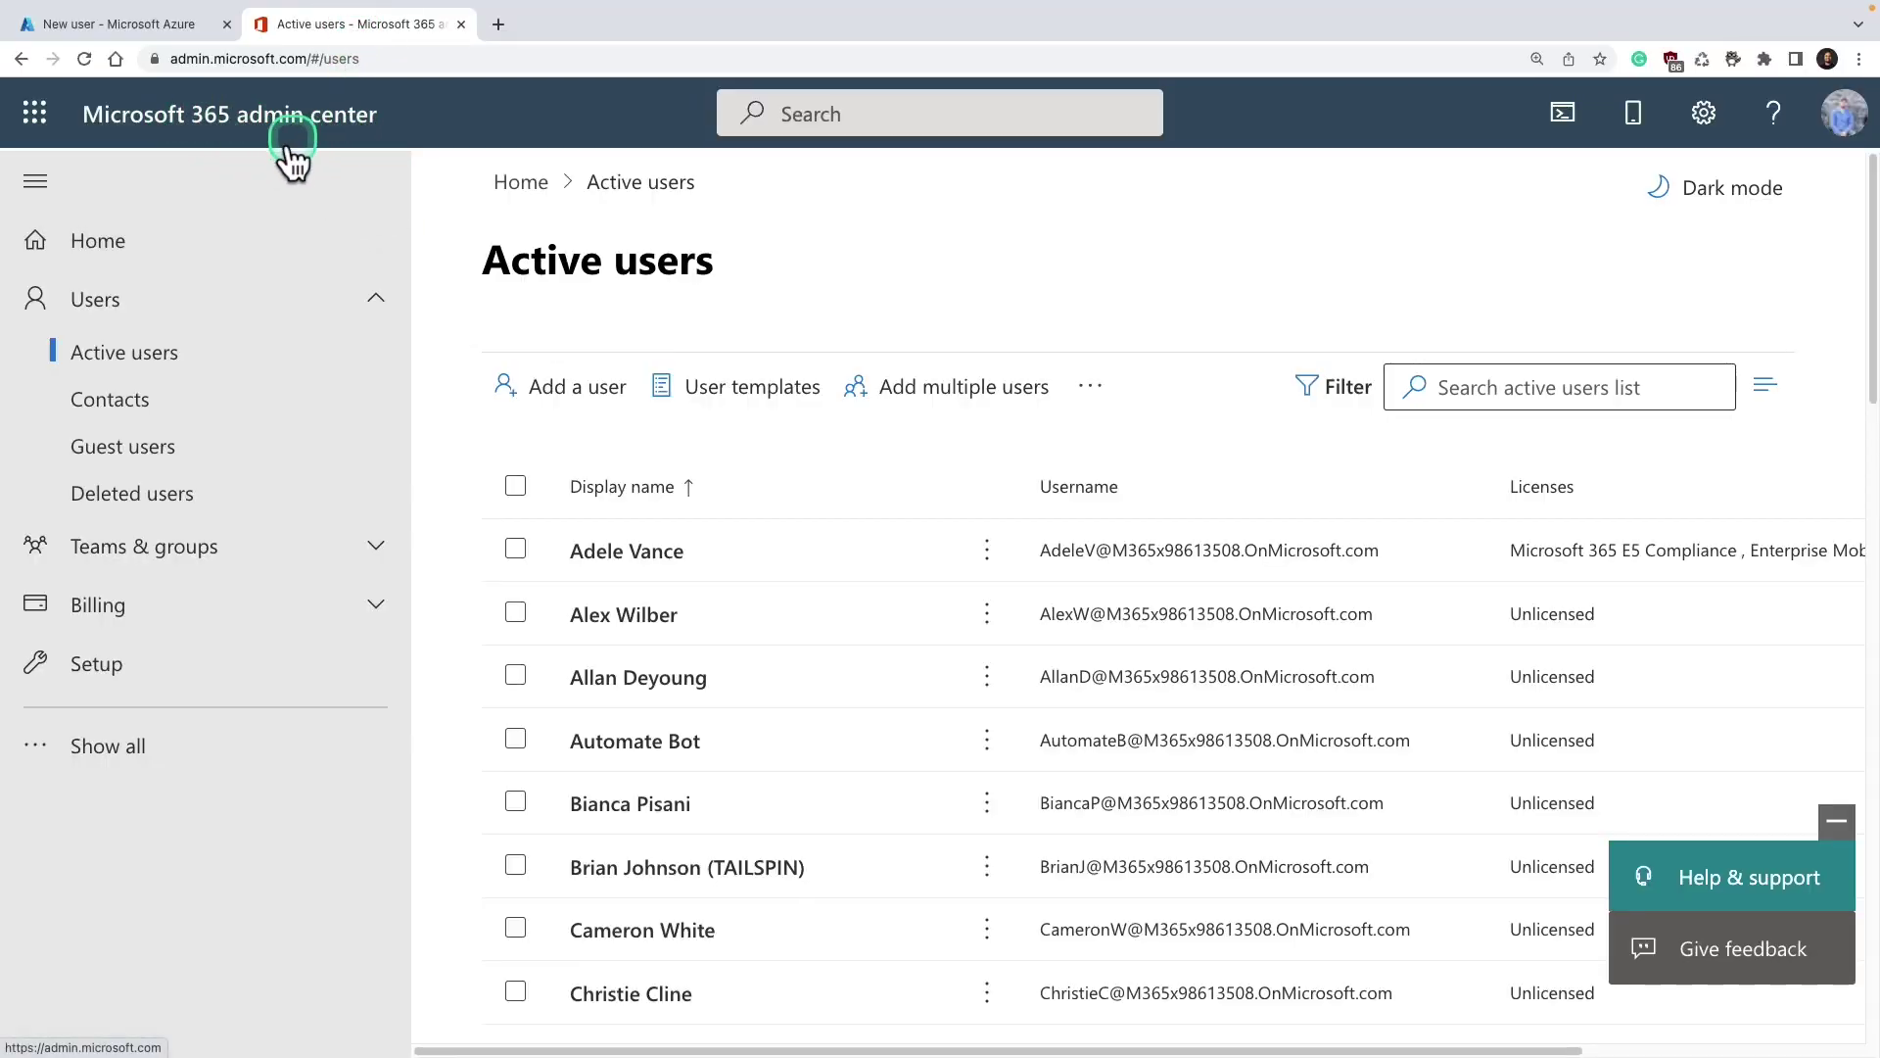
Start adding a single new user from the active users list
{"action": "left_click", "coordinate": [134, 304]}
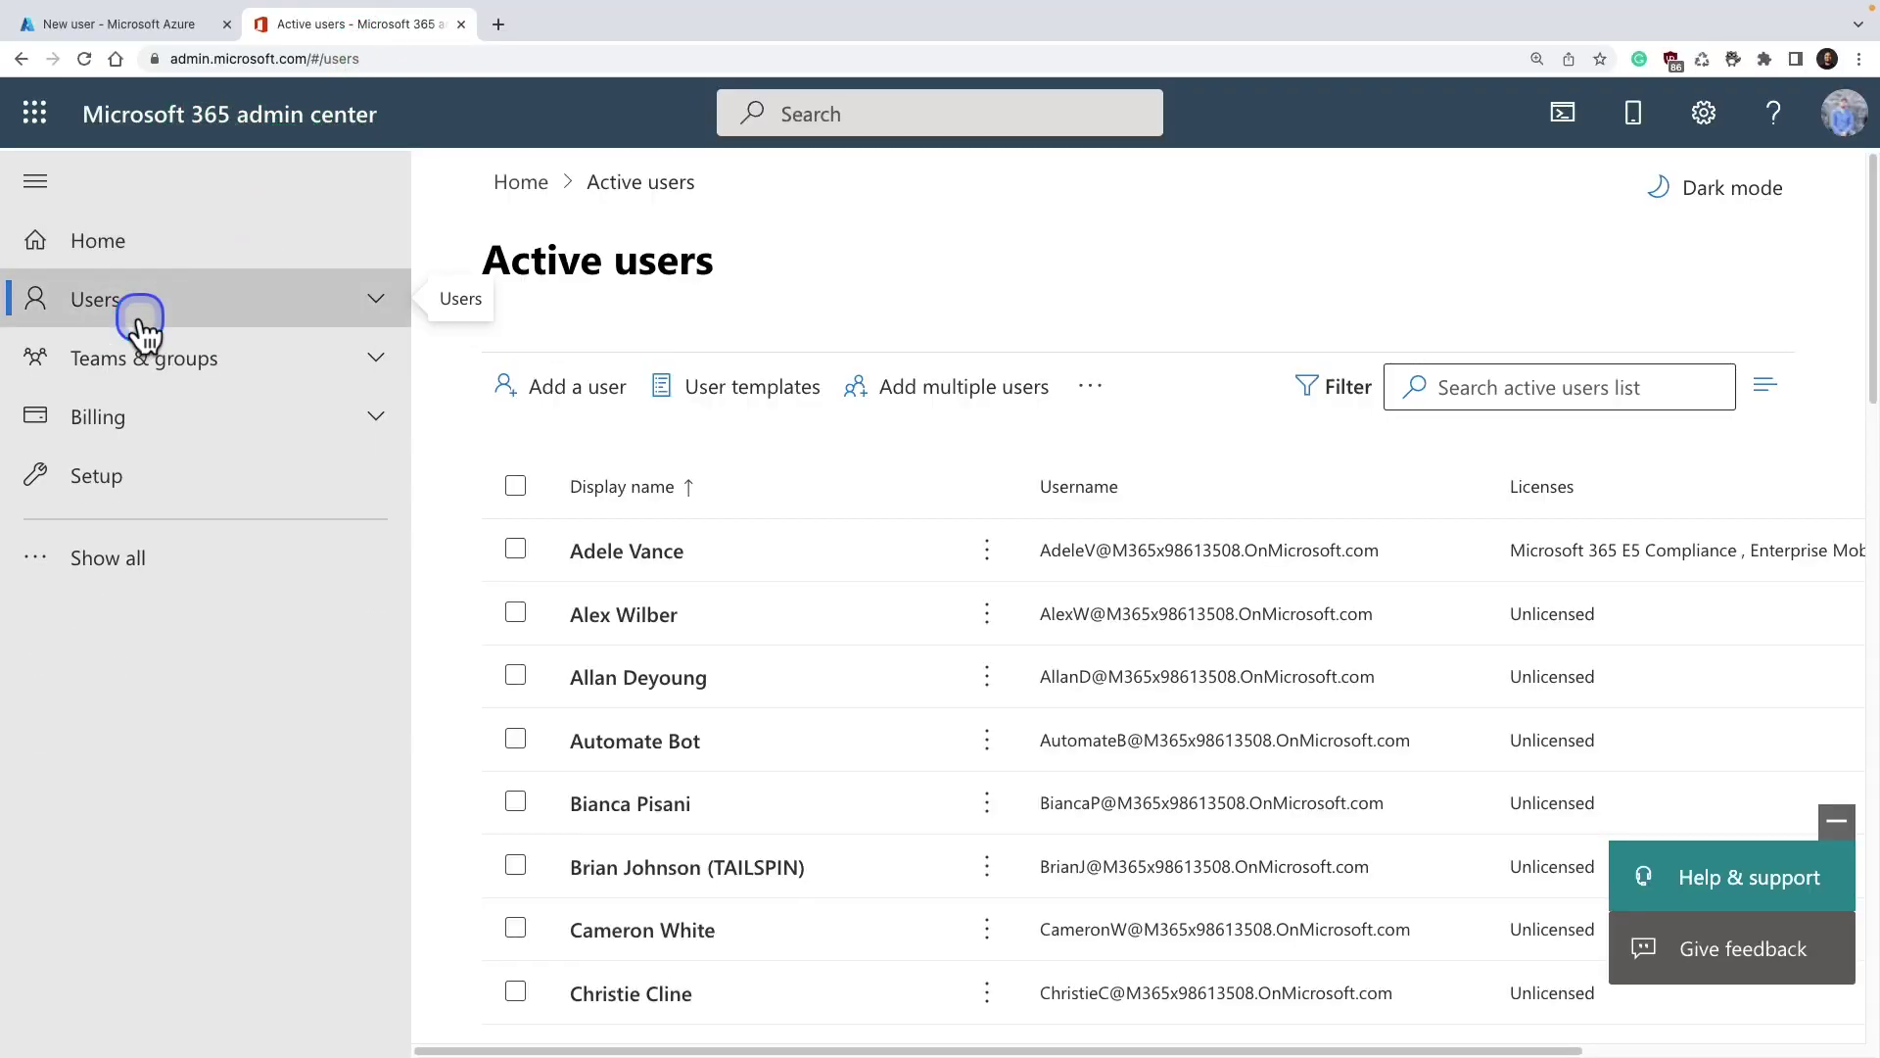
{"action": "left_click", "coordinate": [136, 311]}
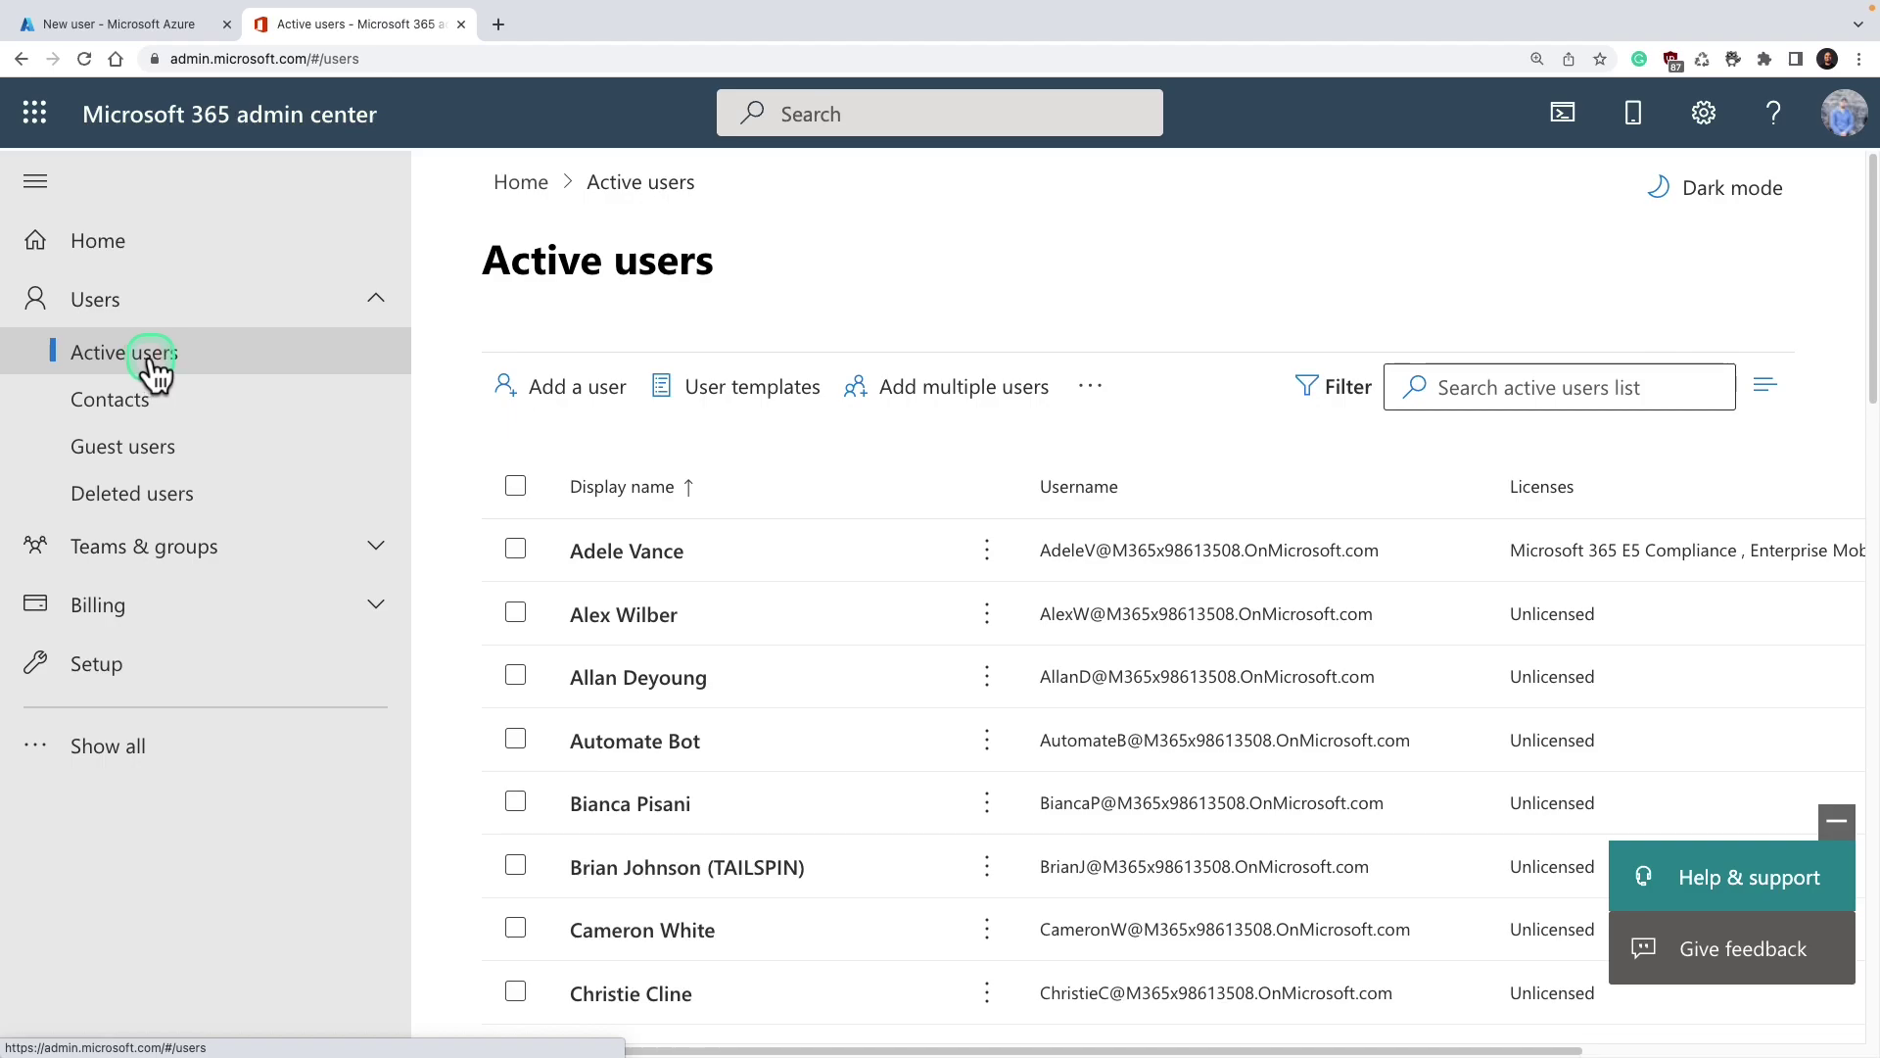
{"action": "left_click", "coordinate": [613, 405]}
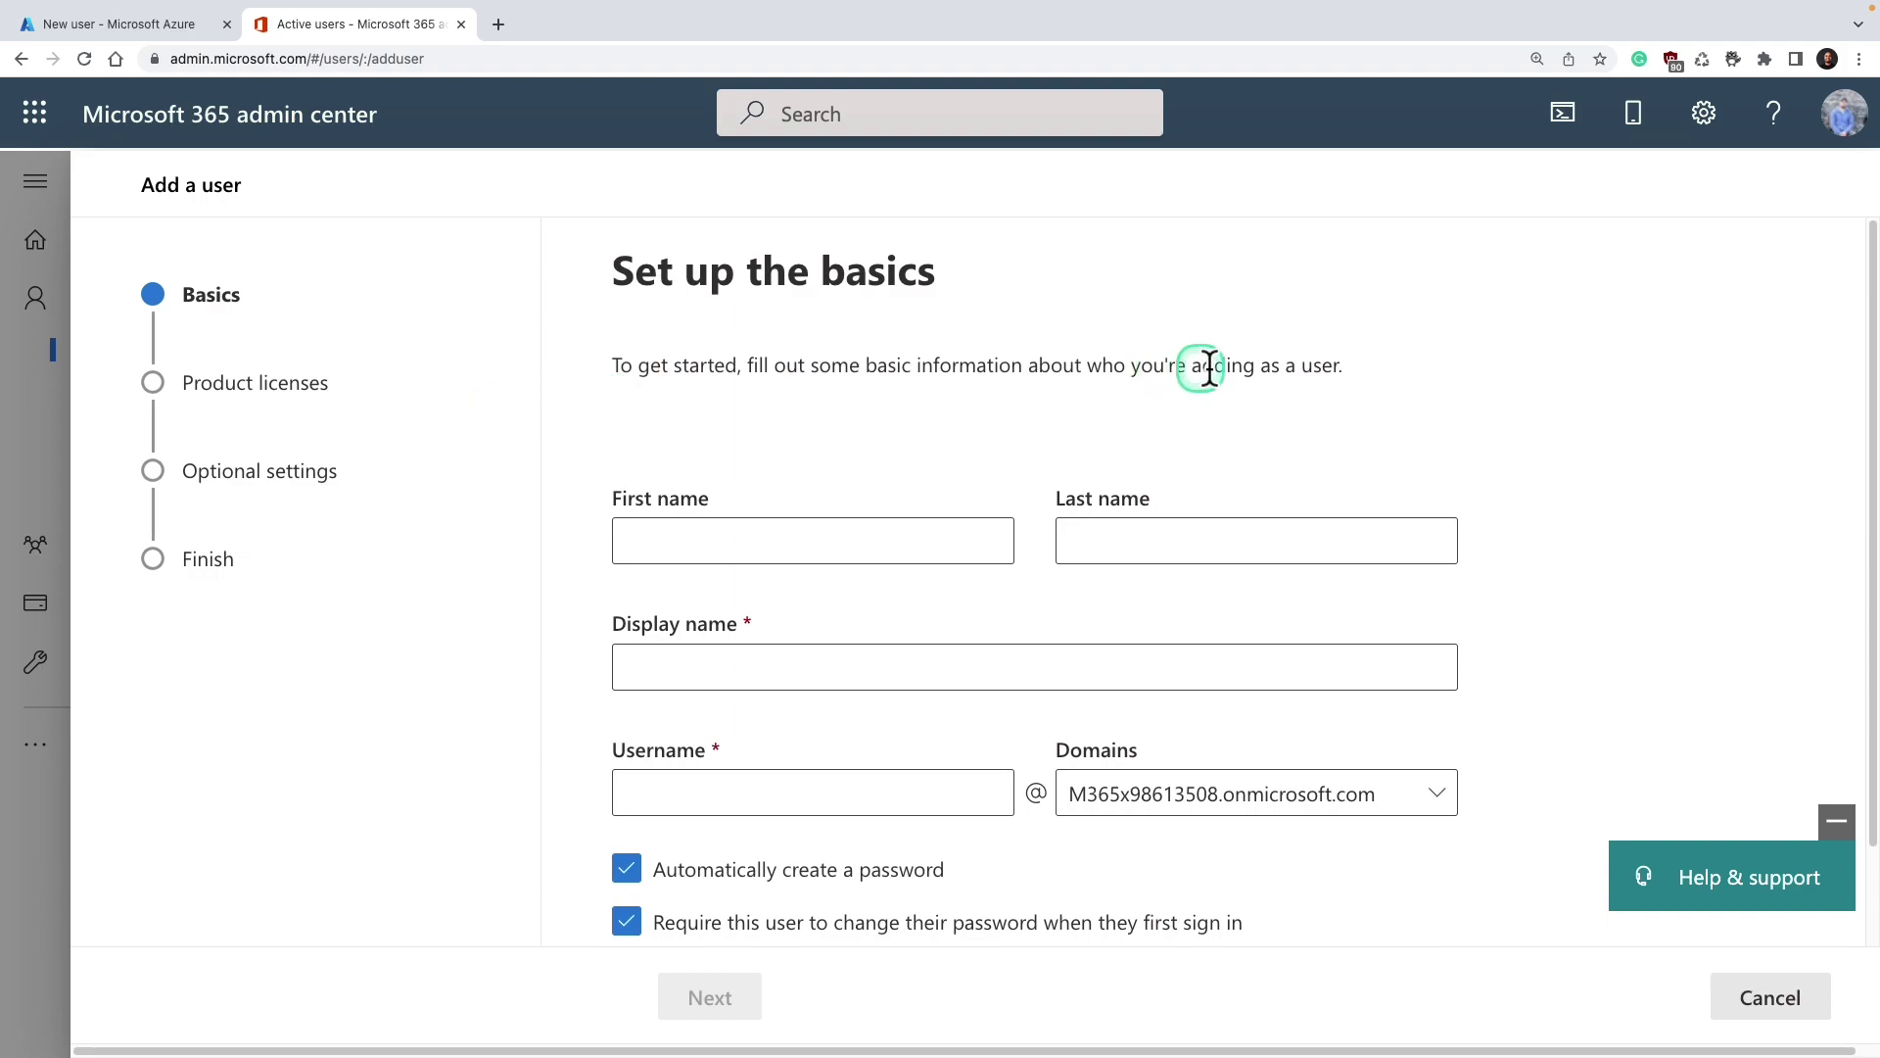
{"action": "scroll", "coordinate": [1310, 366], "scroll_direction": "down", "scroll_amount": 1}
{"action": "scroll", "coordinate": [1308, 367], "scroll_direction": "down", "scroll_amount": 1}
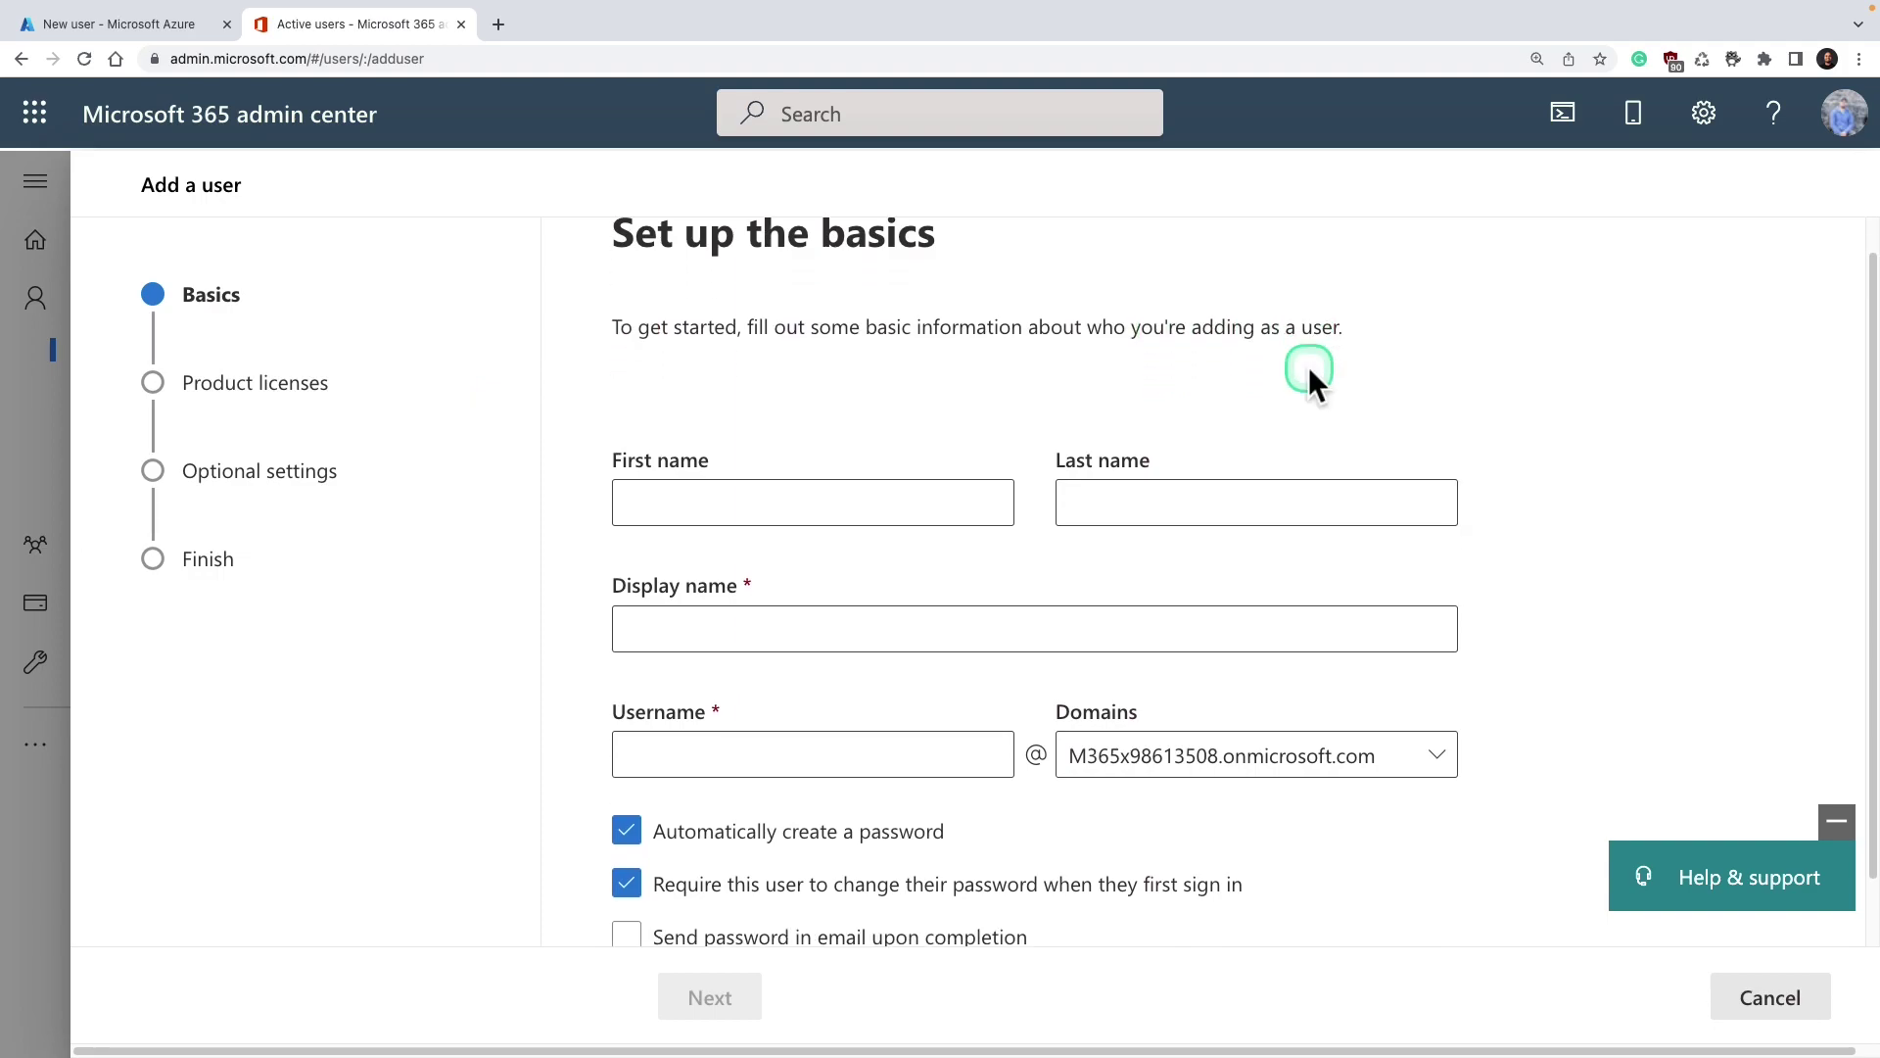
{"action": "scroll", "coordinate": [1308, 366], "scroll_direction": "down", "scroll_amount": 1}
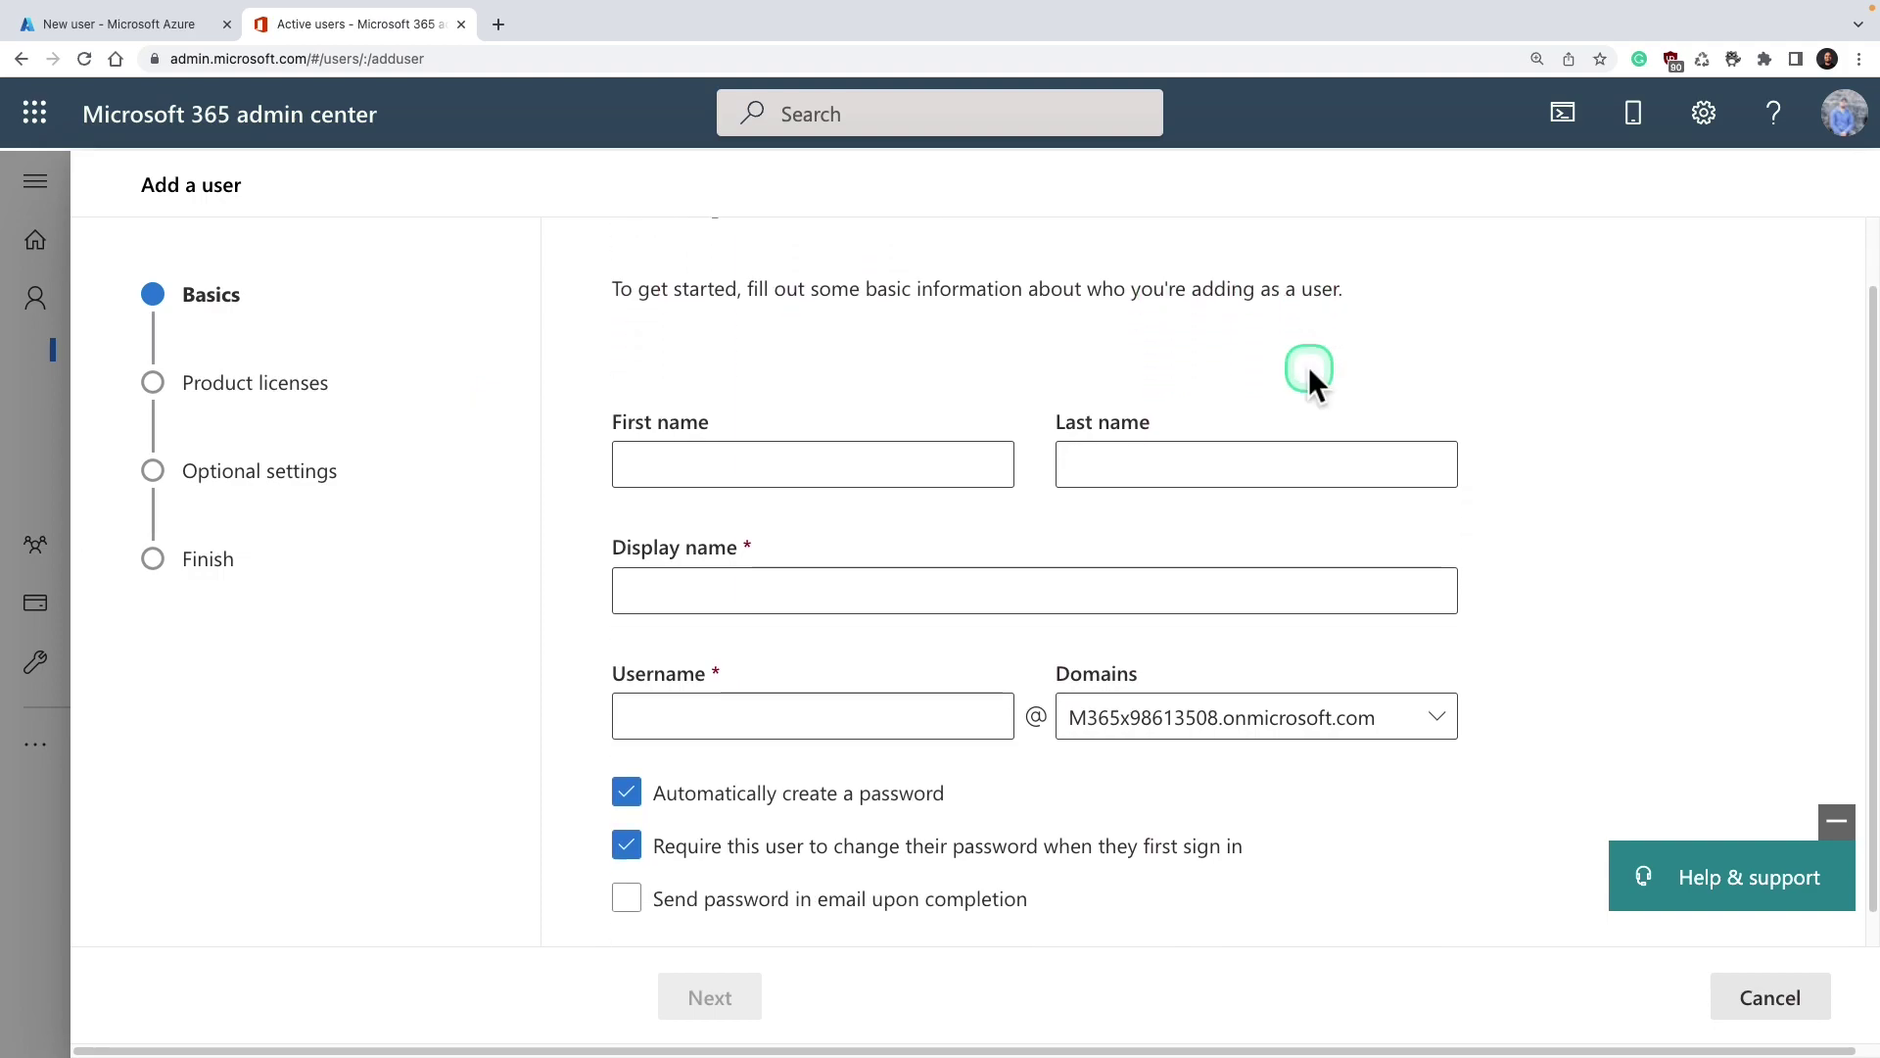
{"action": "scroll", "coordinate": [1310, 372], "scroll_direction": "up", "scroll_amount": 1}
{"action": "scroll", "coordinate": [1310, 372], "scroll_direction": "up", "scroll_amount": 1}
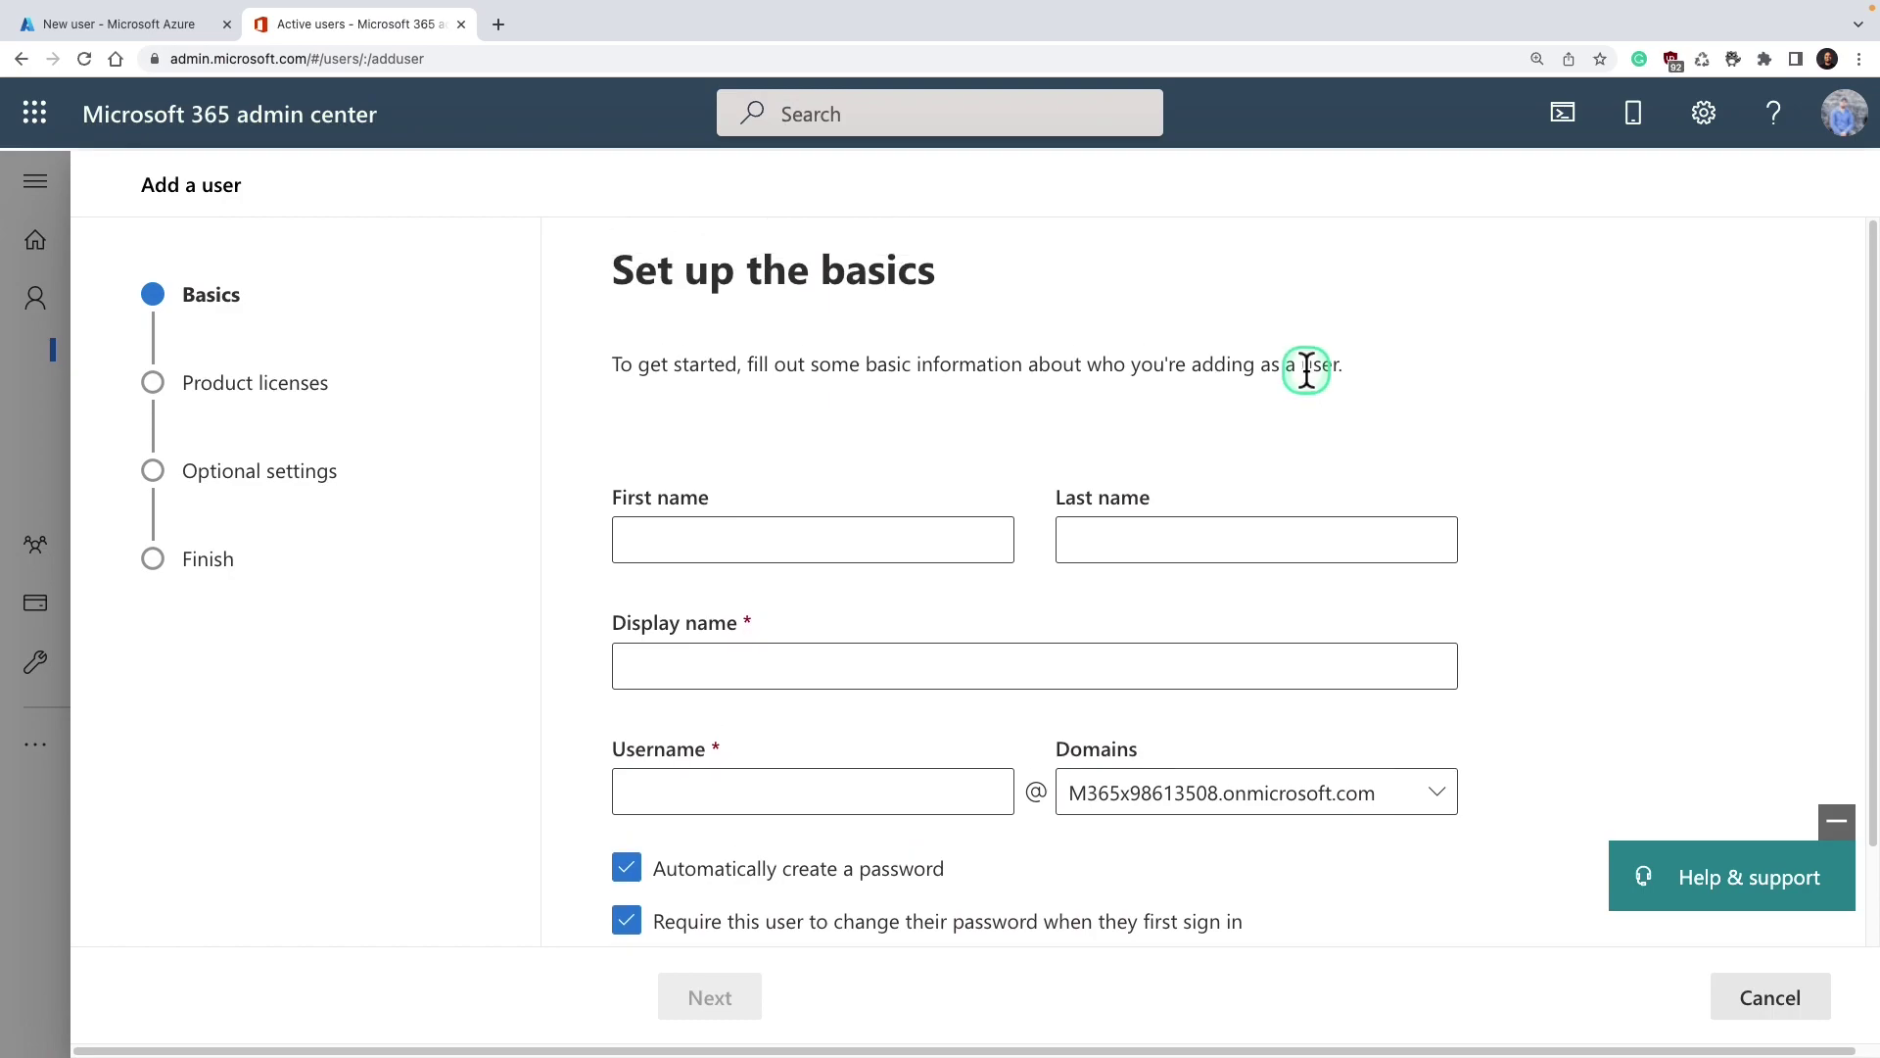
Enter first name Test, last name User, display name Test User MS-100 and username Ms100Testuser
{"action": "left_click", "coordinate": [990, 533]}
{"action": "type", "text": "Test"}
{"action": "key", "text": "Tab"}
{"action": "type", "text": "User"}
{"action": "key", "text": "Tab"}
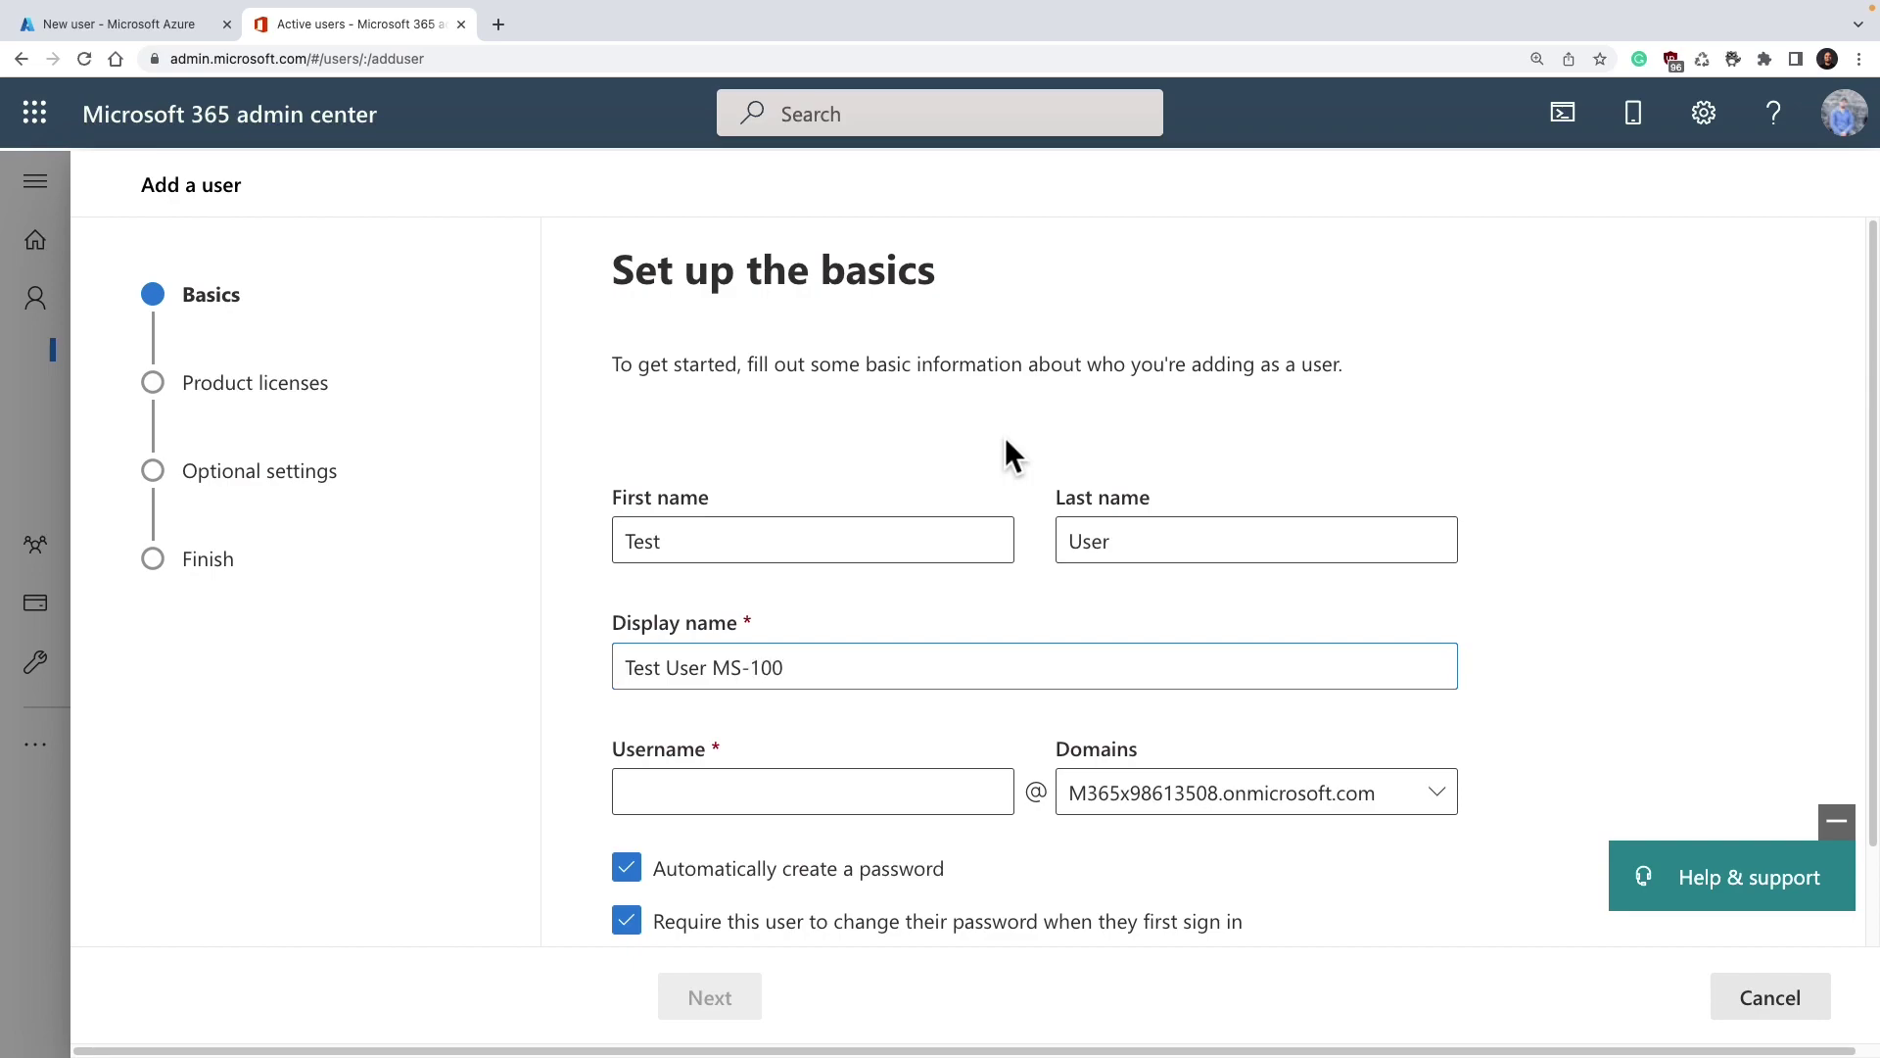
{"action": "left_click", "coordinate": [865, 798]}
{"action": "type", "text": "Ms100Testuser"}
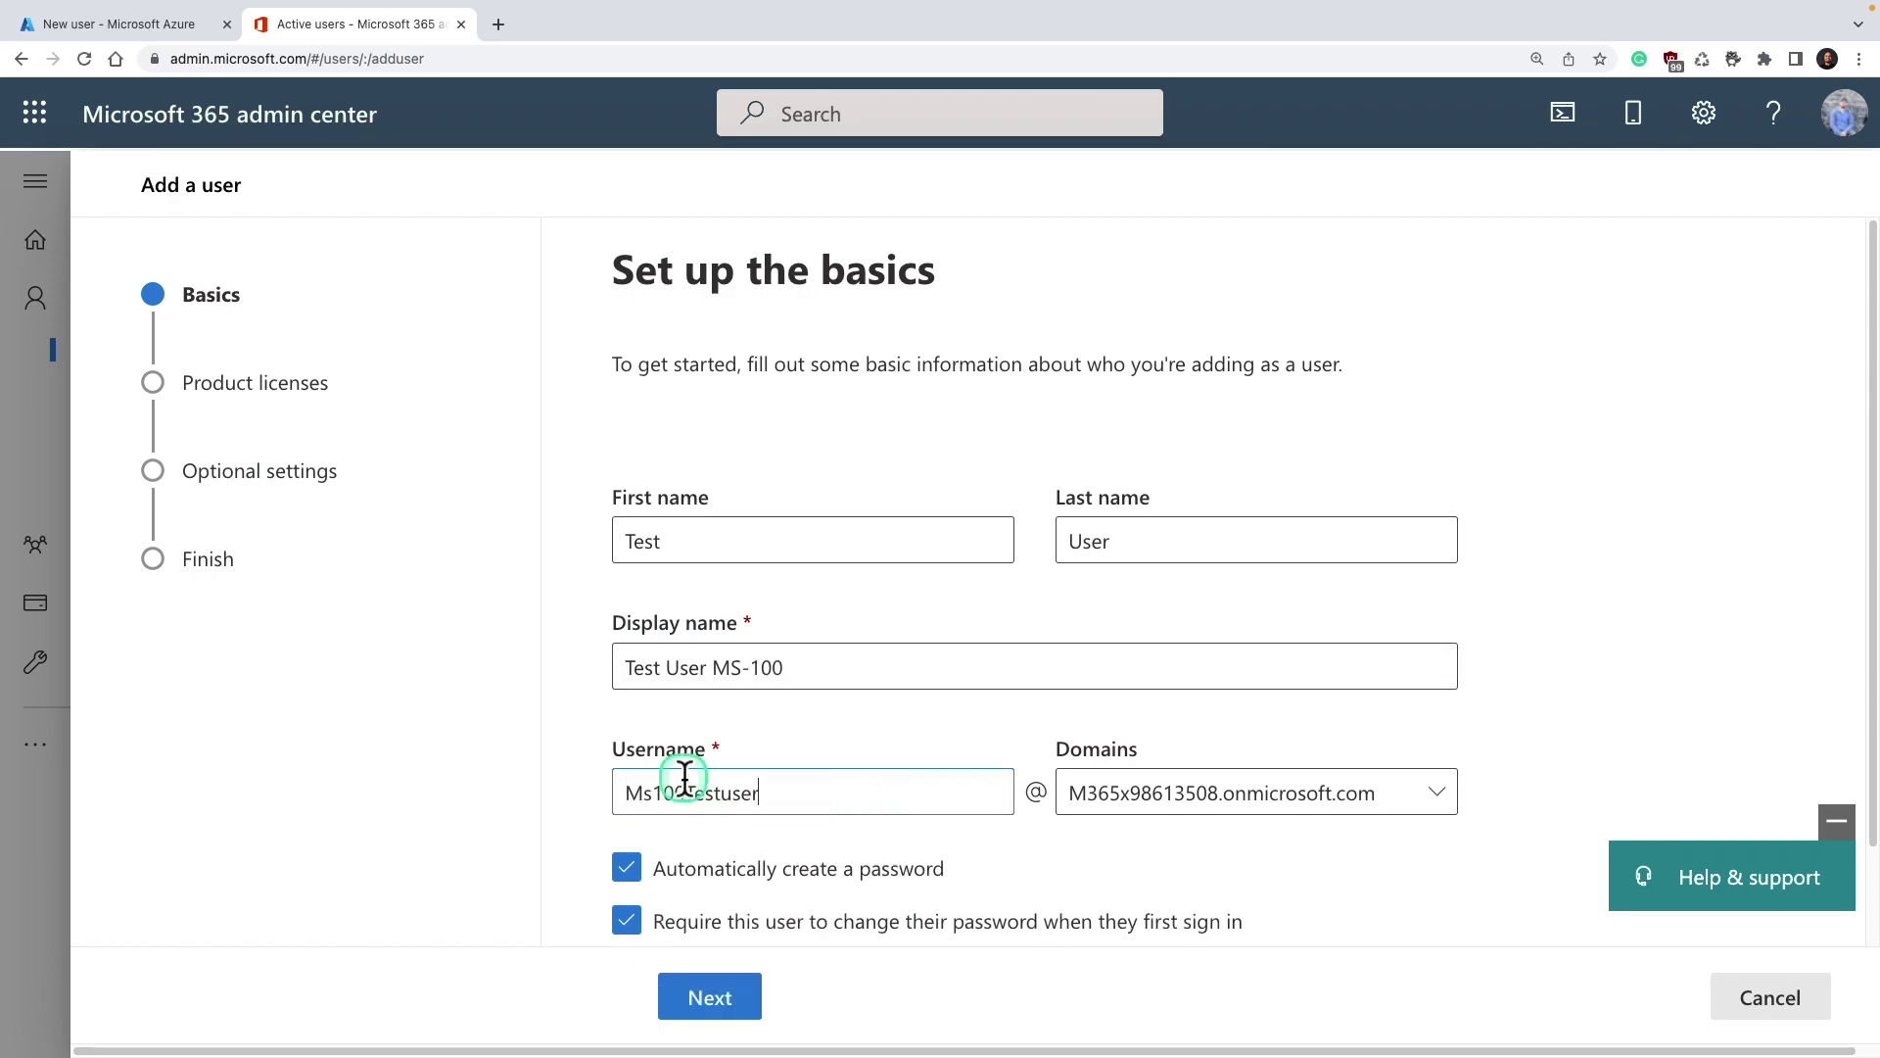
Set the new user's sign-in domain to agtc.ga
{"action": "scroll", "coordinate": [856, 773], "scroll_direction": "down", "scroll_amount": 1}
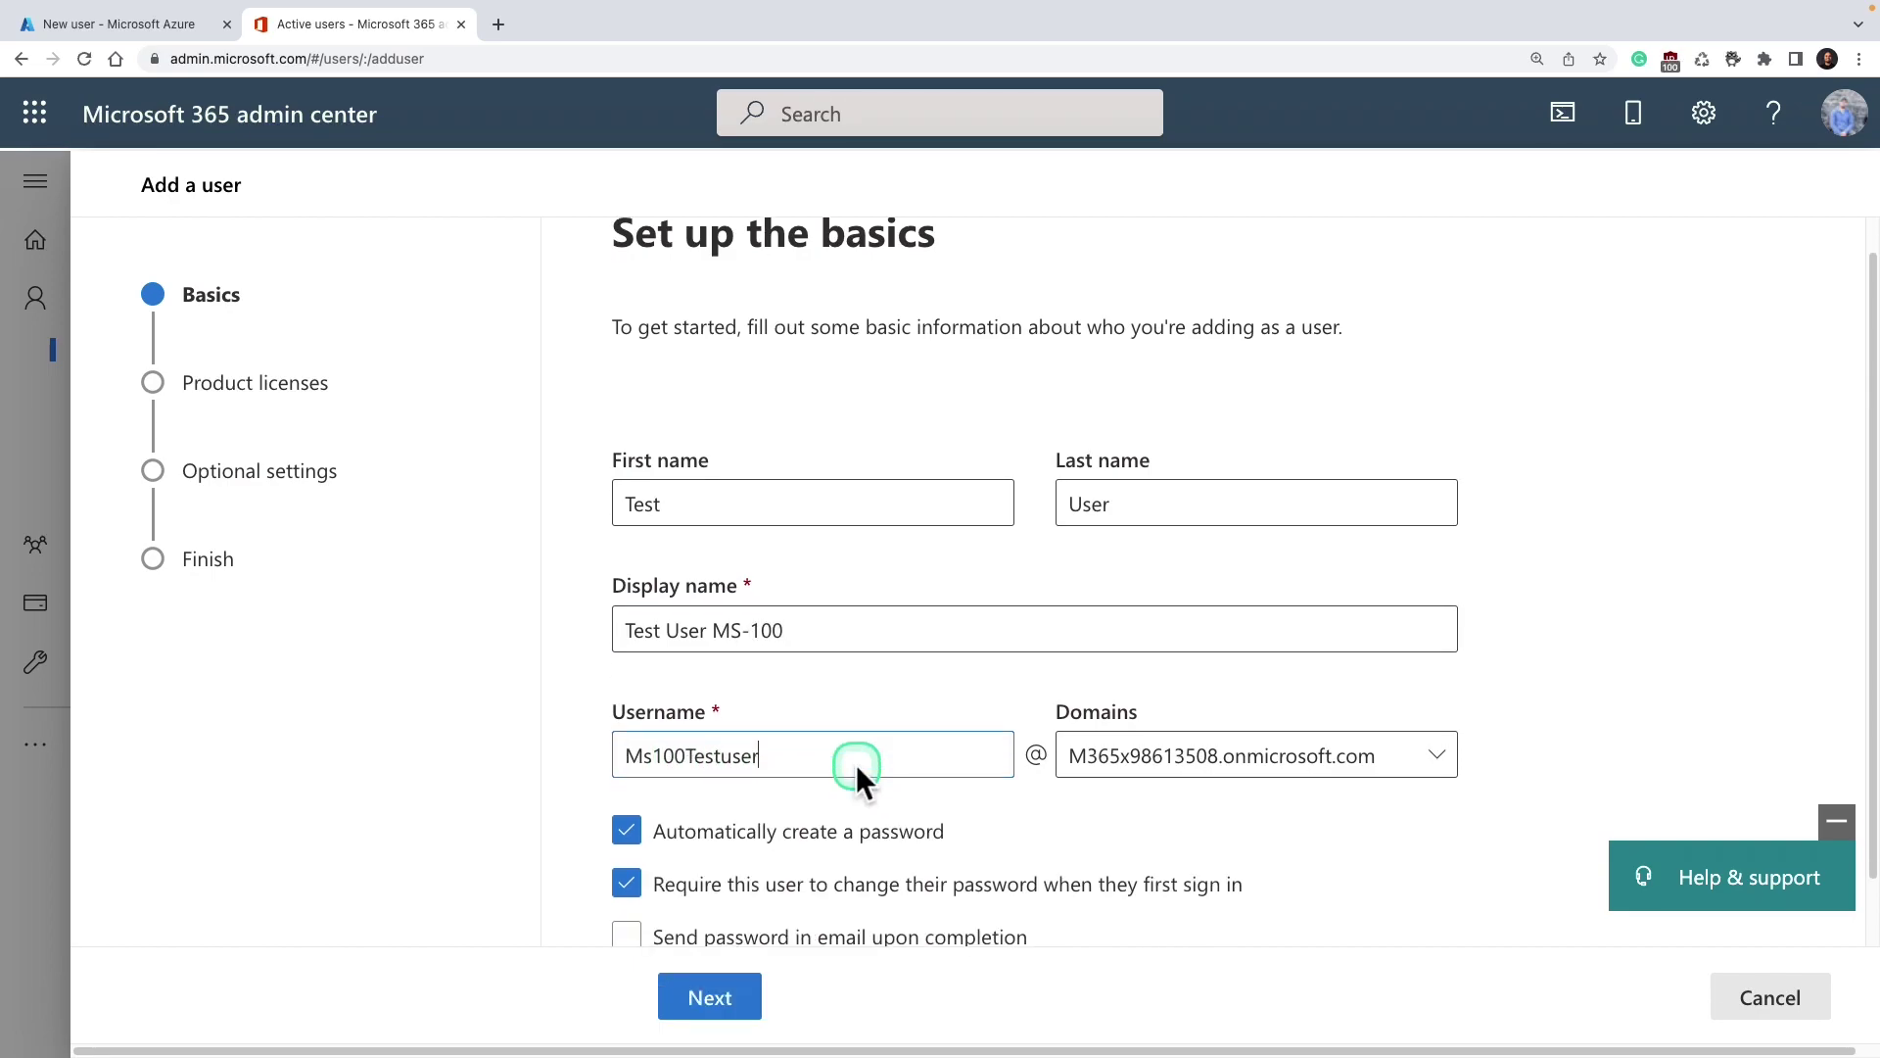
{"action": "left_click", "coordinate": [1214, 719]}
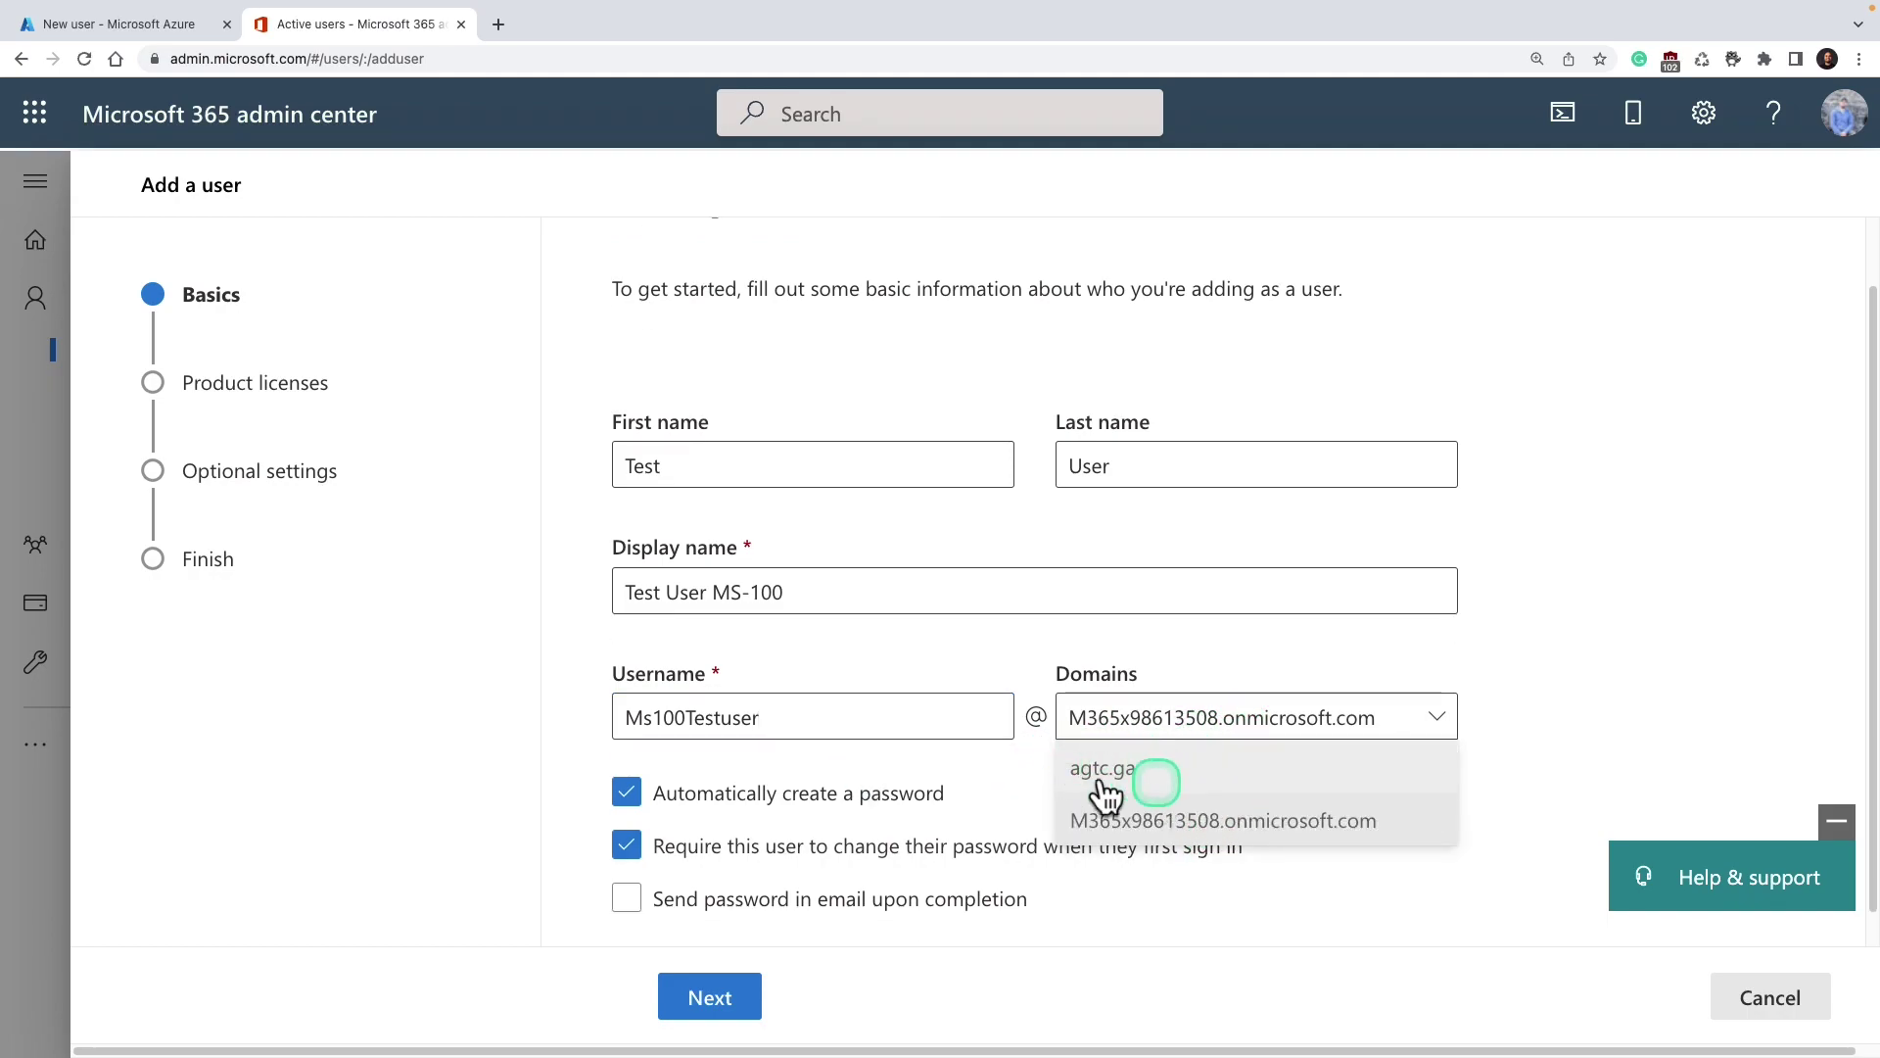
{"action": "left_click", "coordinate": [1147, 772]}
{"action": "left_click_drag", "start_coordinate": [1868, 706], "coordinate": [1812, 801]}
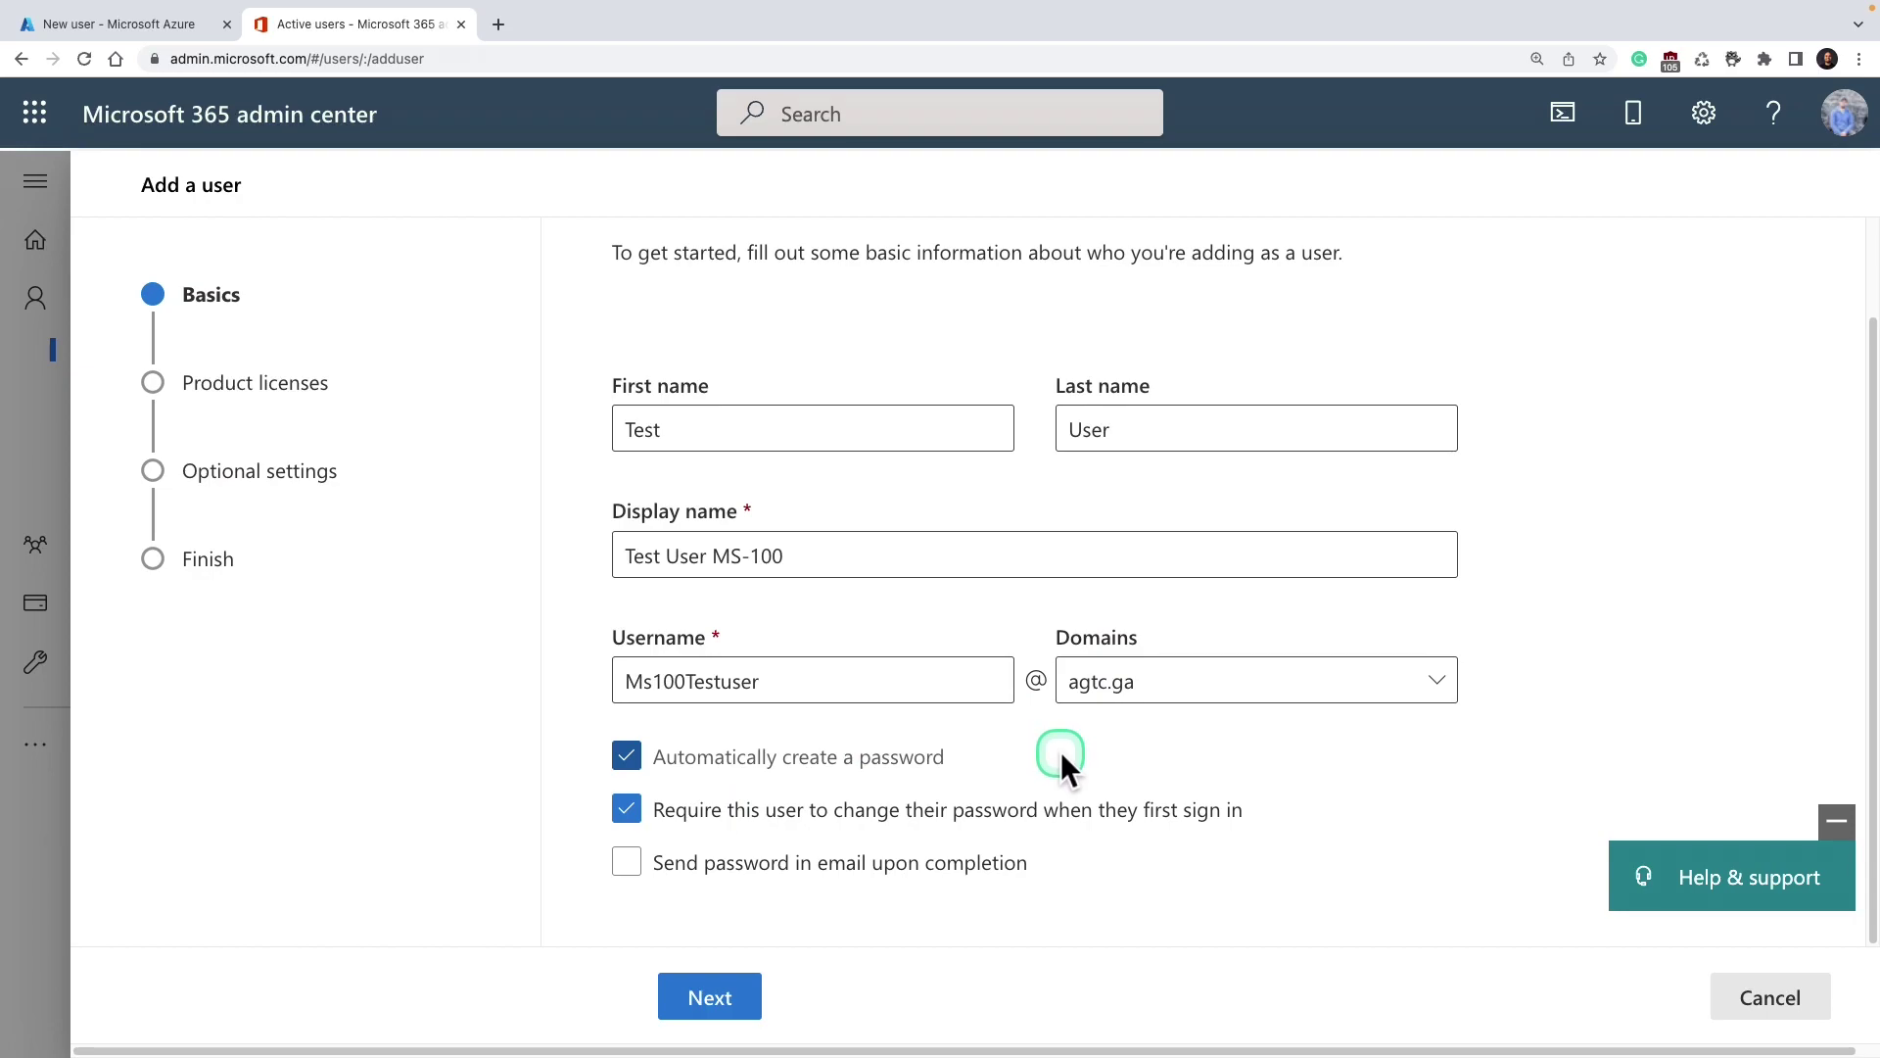
Turn off automatic password creation and fill in a custom account password
{"action": "left_click", "coordinate": [899, 759]}
{"action": "scroll", "coordinate": [883, 806], "scroll_direction": "down", "scroll_amount": 1}
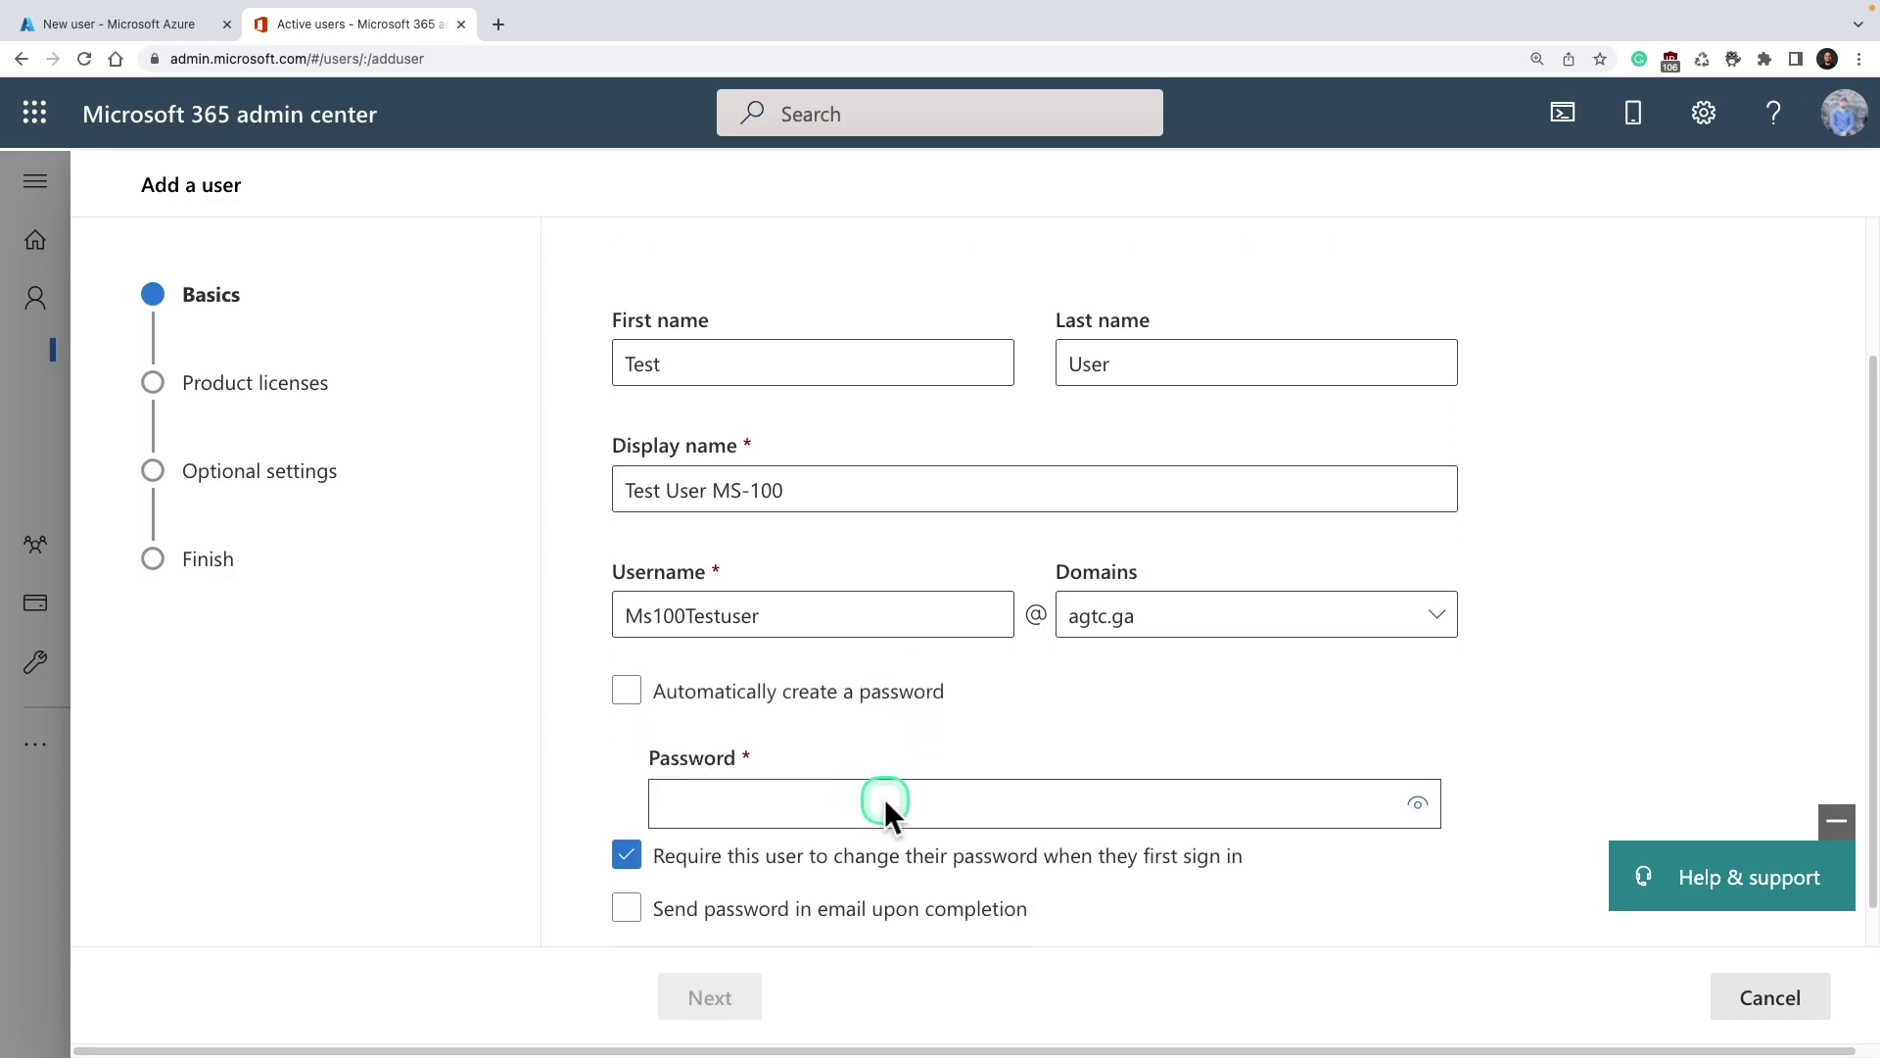
{"action": "left_click", "coordinate": [882, 804]}
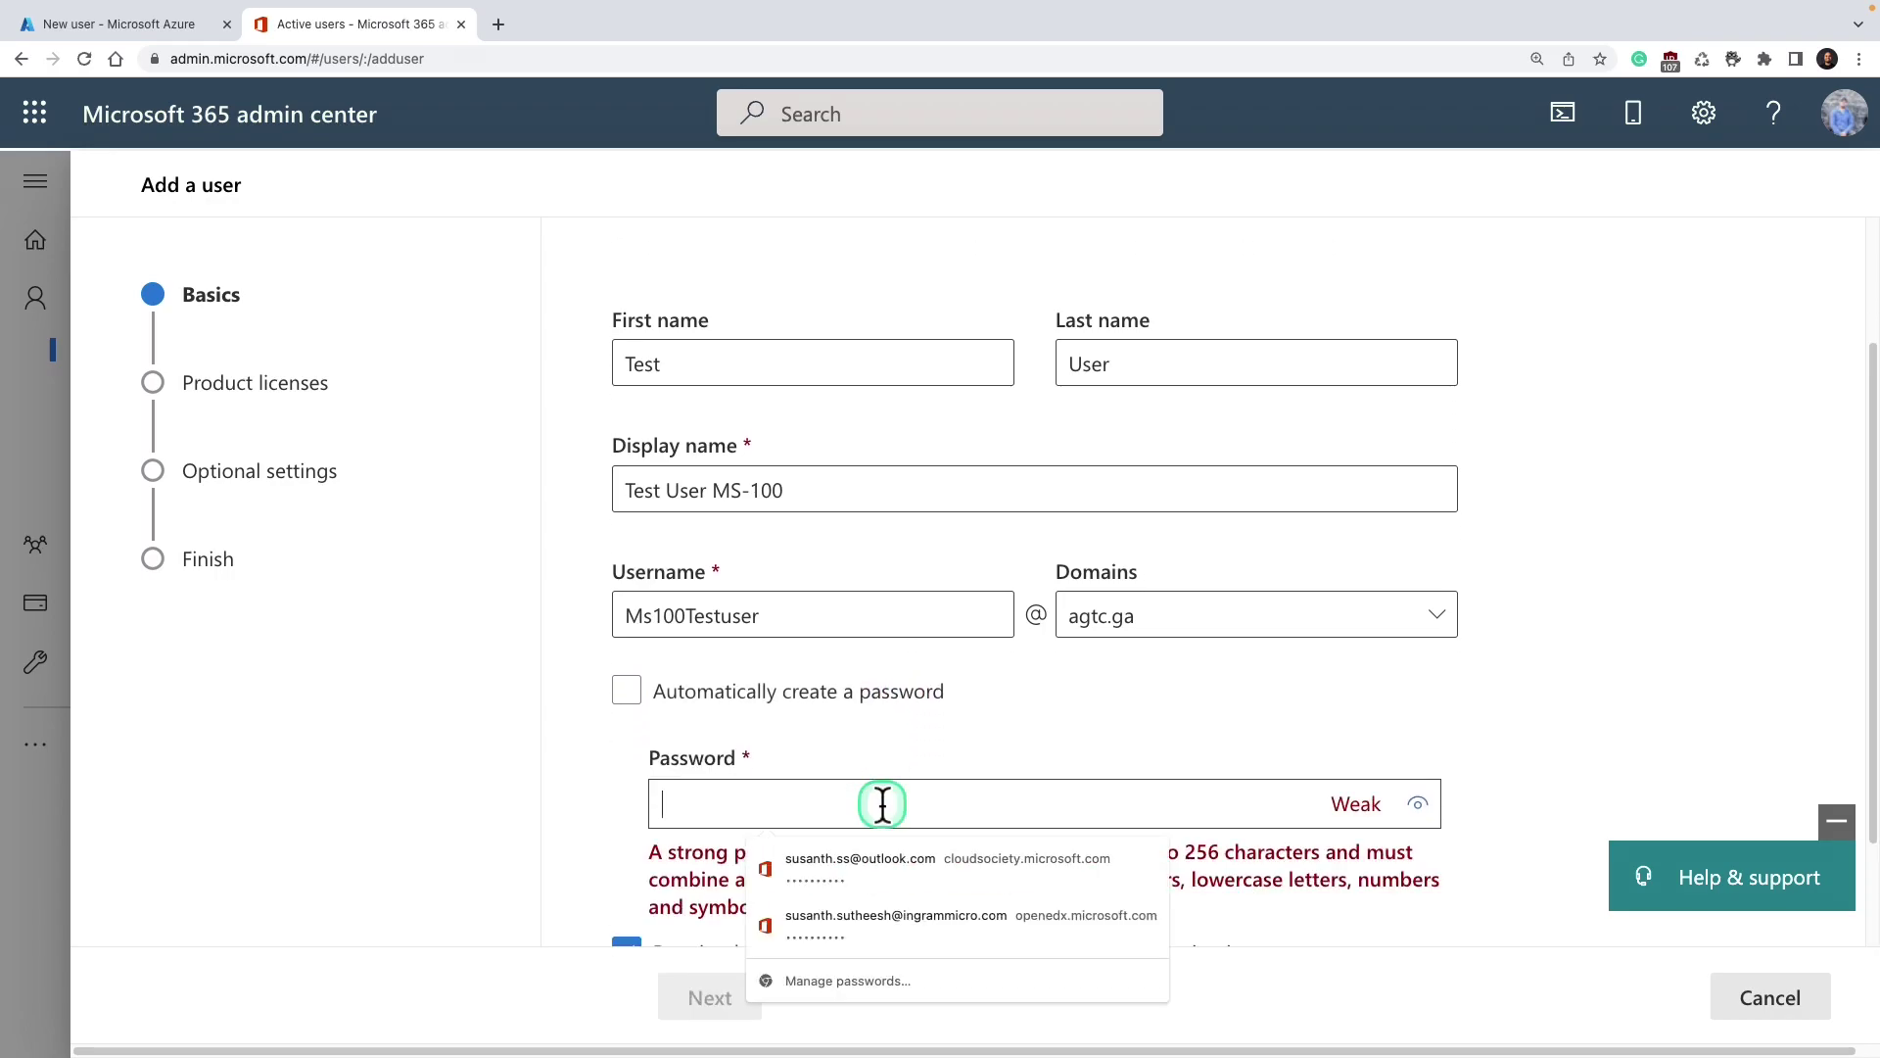
{"action": "left_click", "coordinate": [888, 861]}
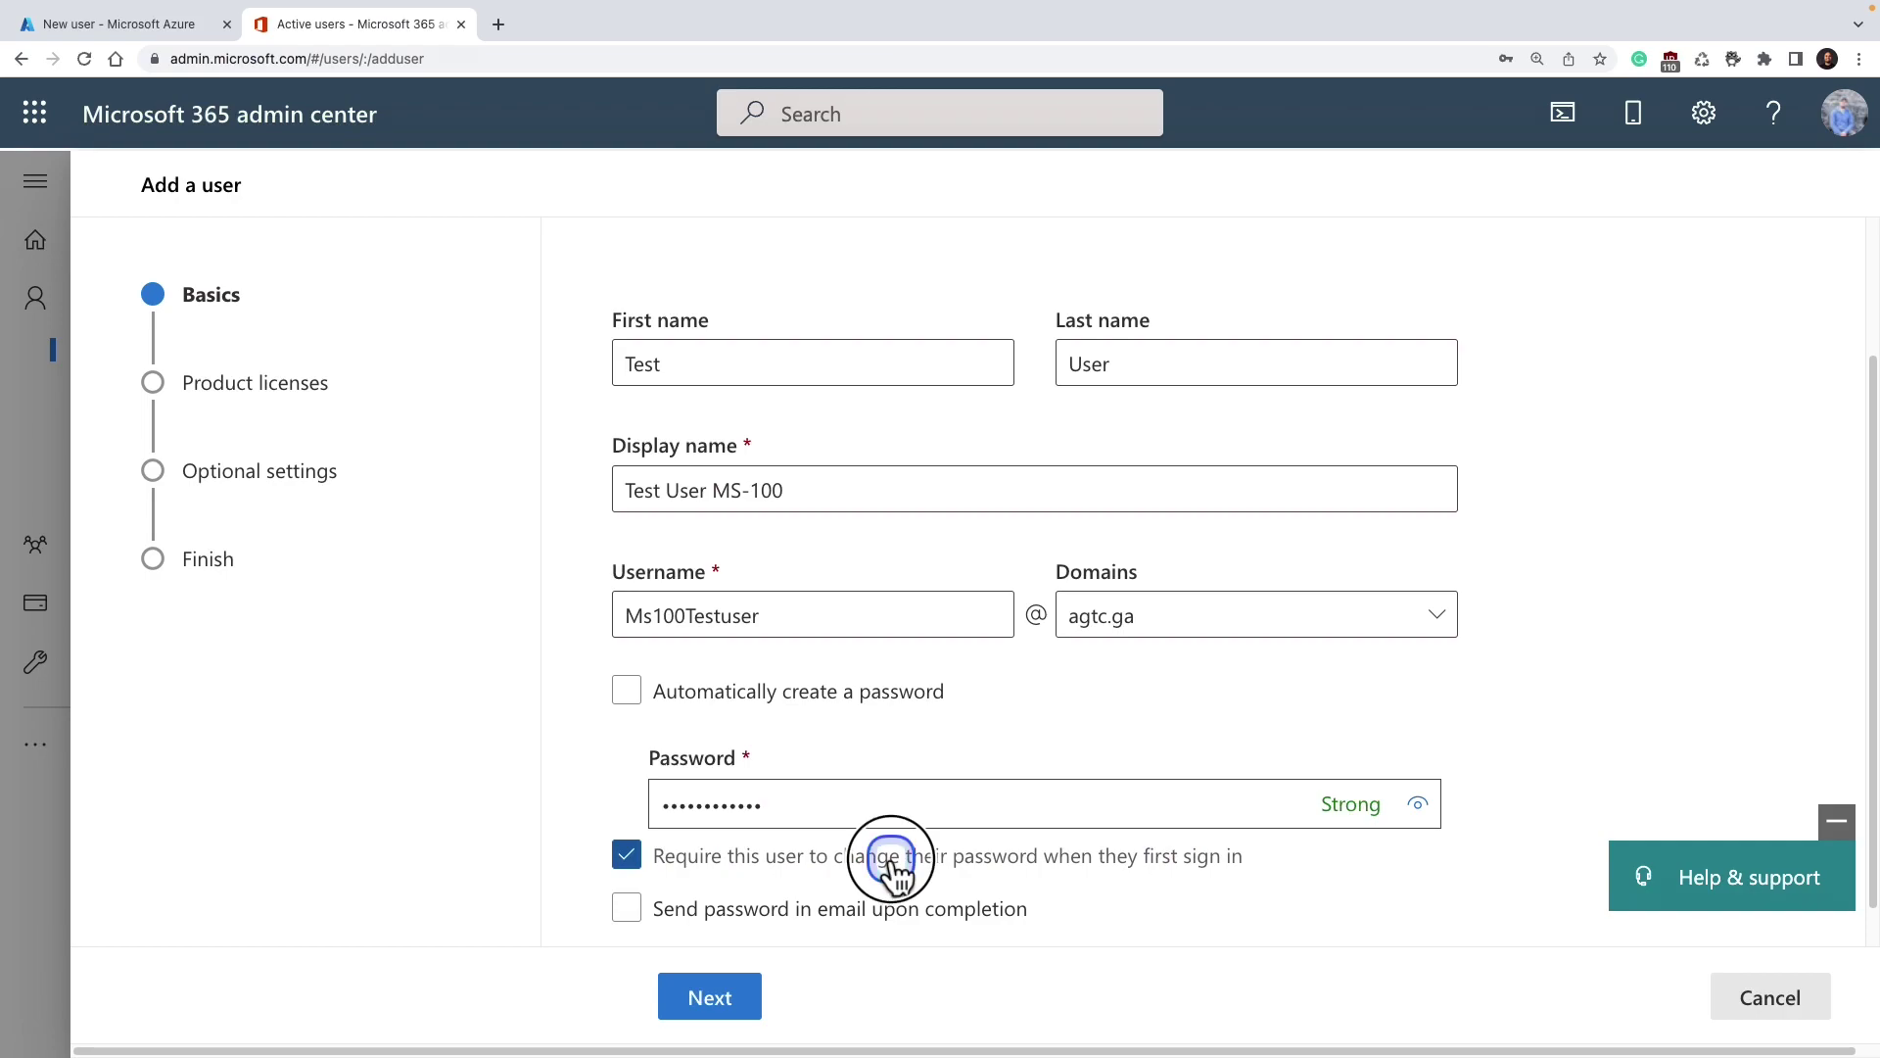
Remove the forced password change at first sign-in and proceed to the product licenses
{"action": "left_click", "coordinate": [892, 862]}
{"action": "scroll", "coordinate": [891, 862], "scroll_direction": "down", "scroll_amount": 1}
{"action": "left_click", "coordinate": [893, 866]}
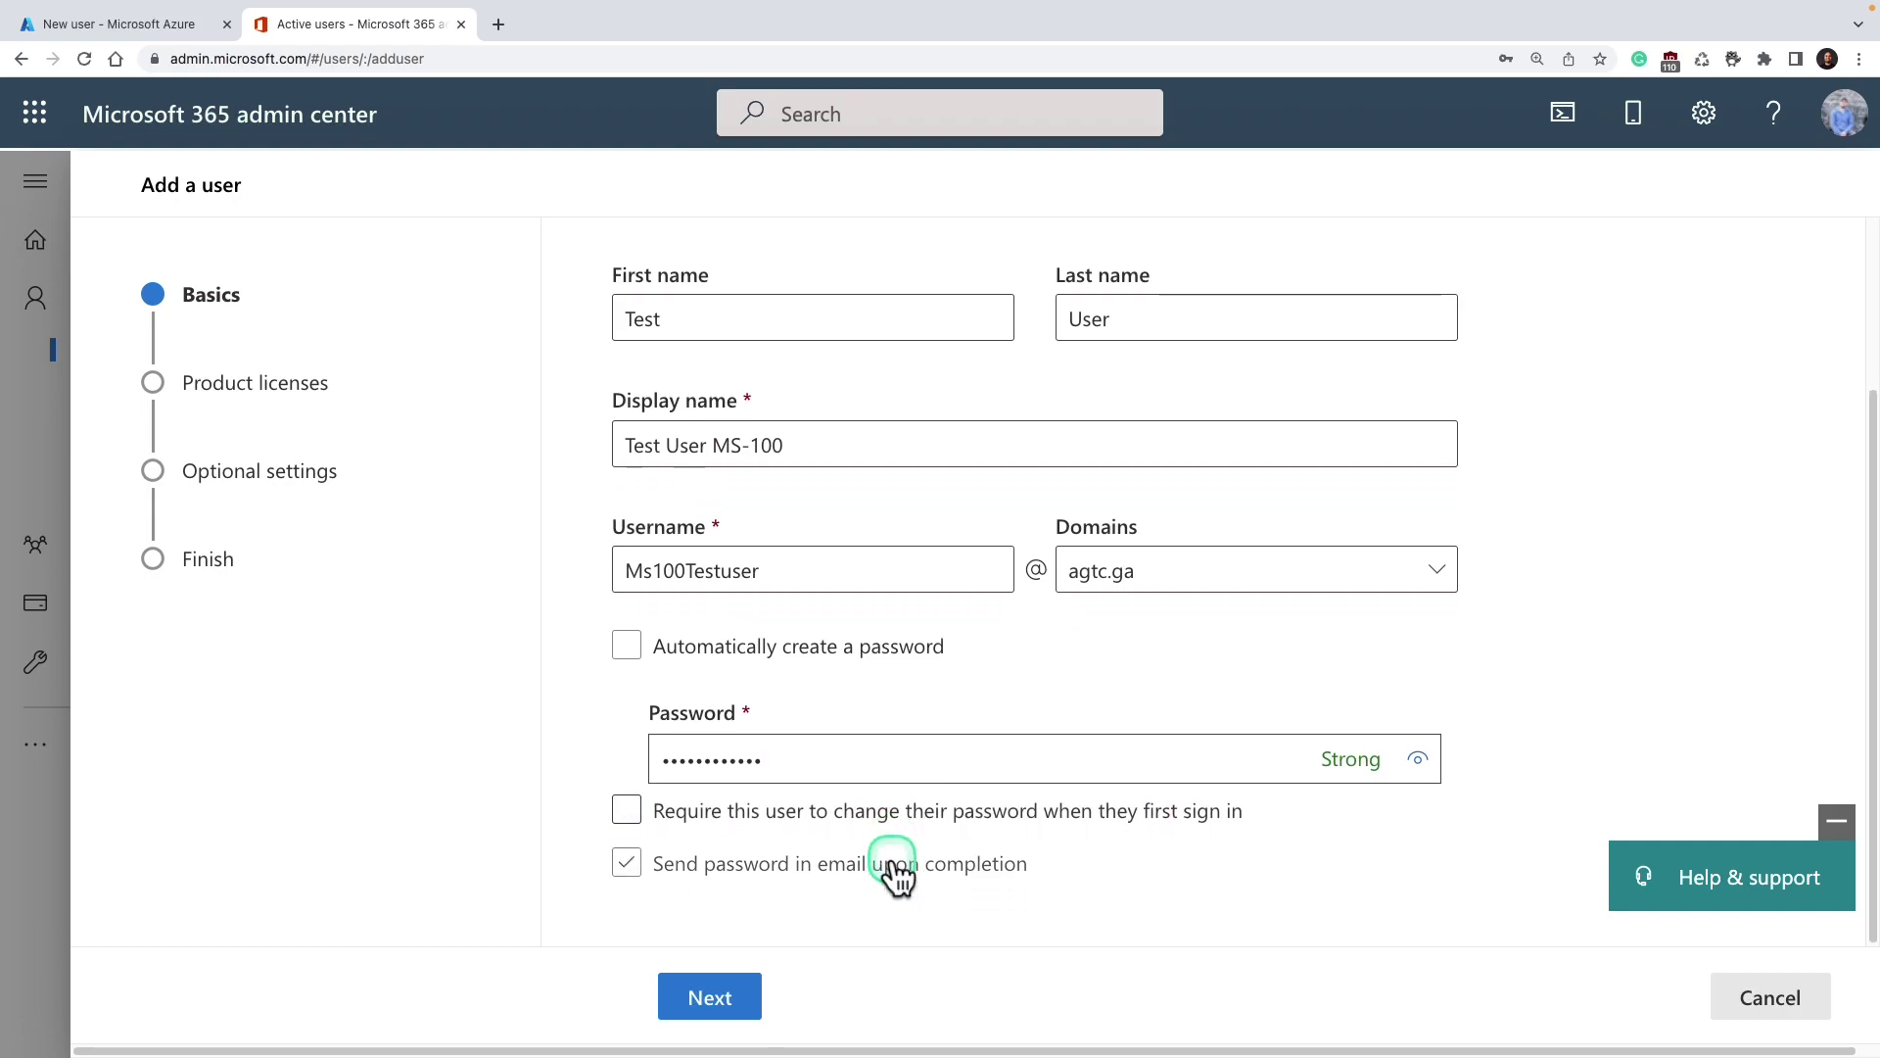
{"action": "left_click", "coordinate": [895, 879]}
{"action": "left_click", "coordinate": [754, 999]}
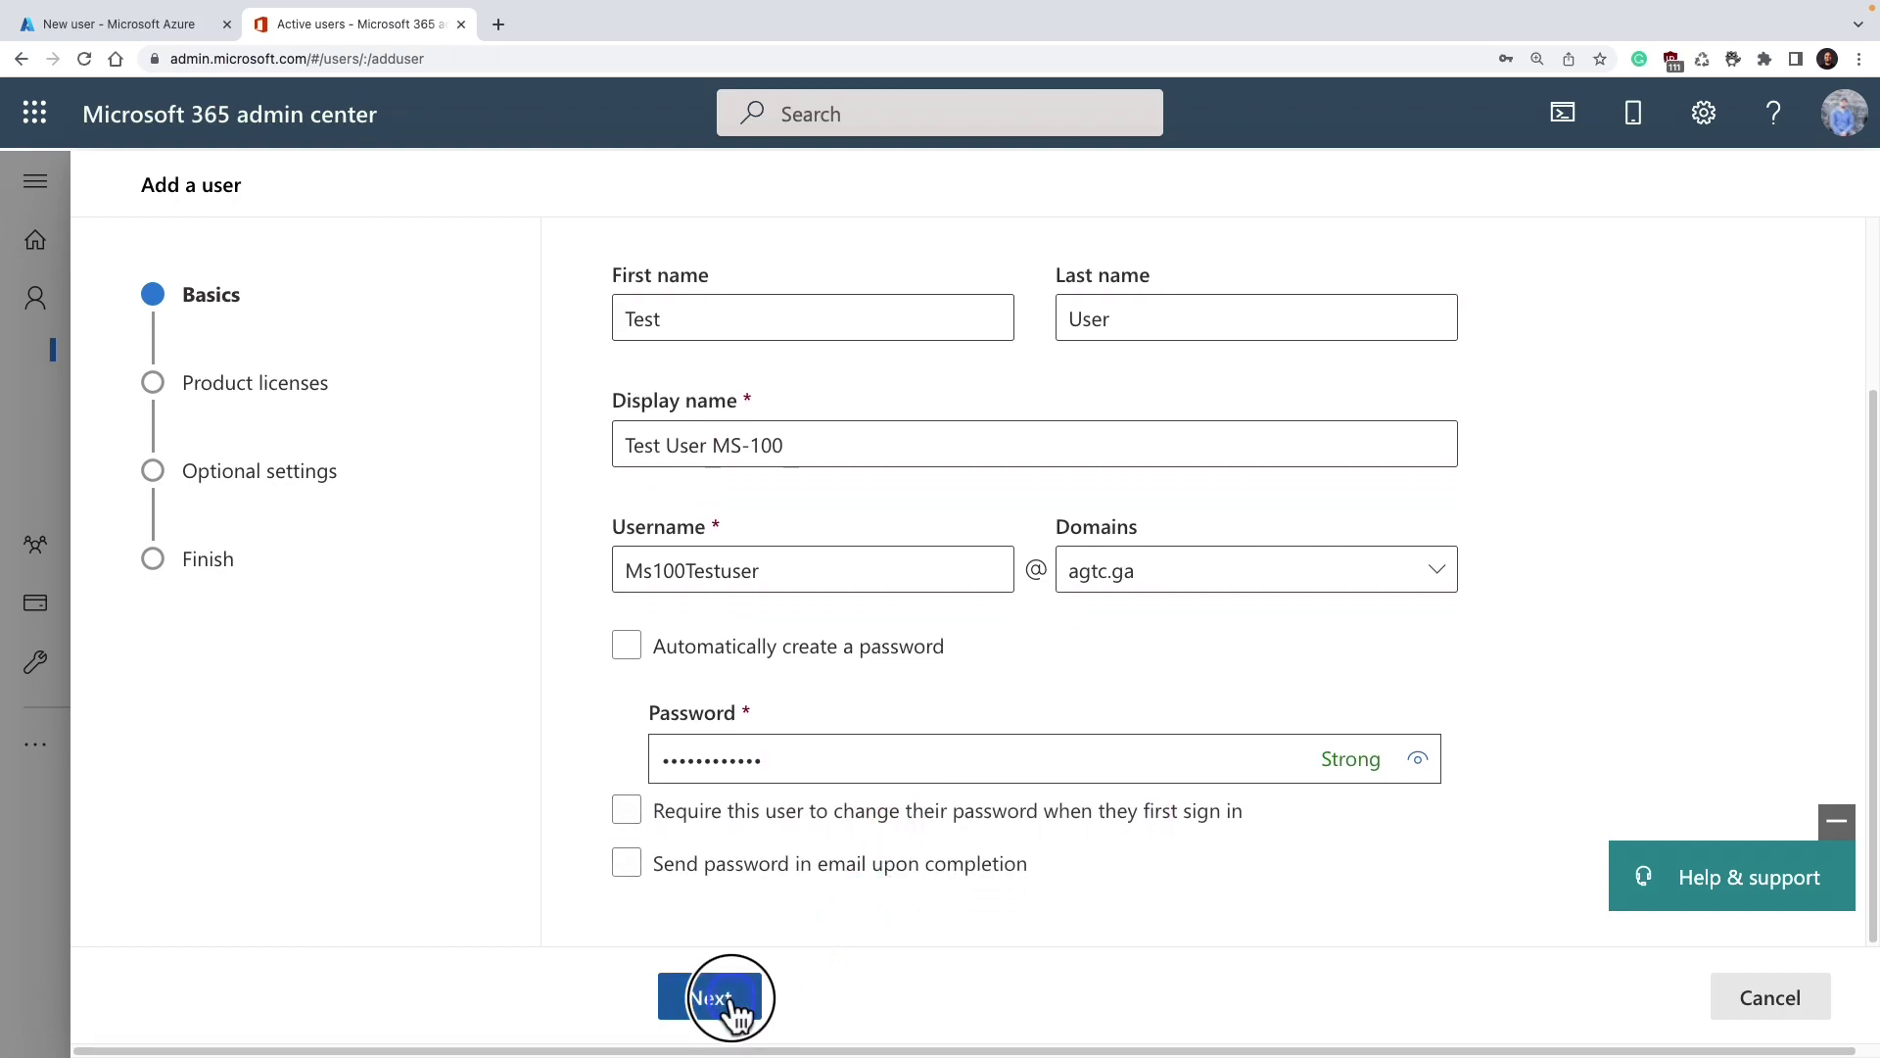
Assign the Enterprise Mobility + Security E5, Microsoft 365 E5 Compliance, Microsoft Power Automate Free, Office 365 E5 and Windows 10/11 Enterprise E3 licenses
{"action": "scroll", "coordinate": [1426, 411], "scroll_direction": "down", "scroll_amount": 1}
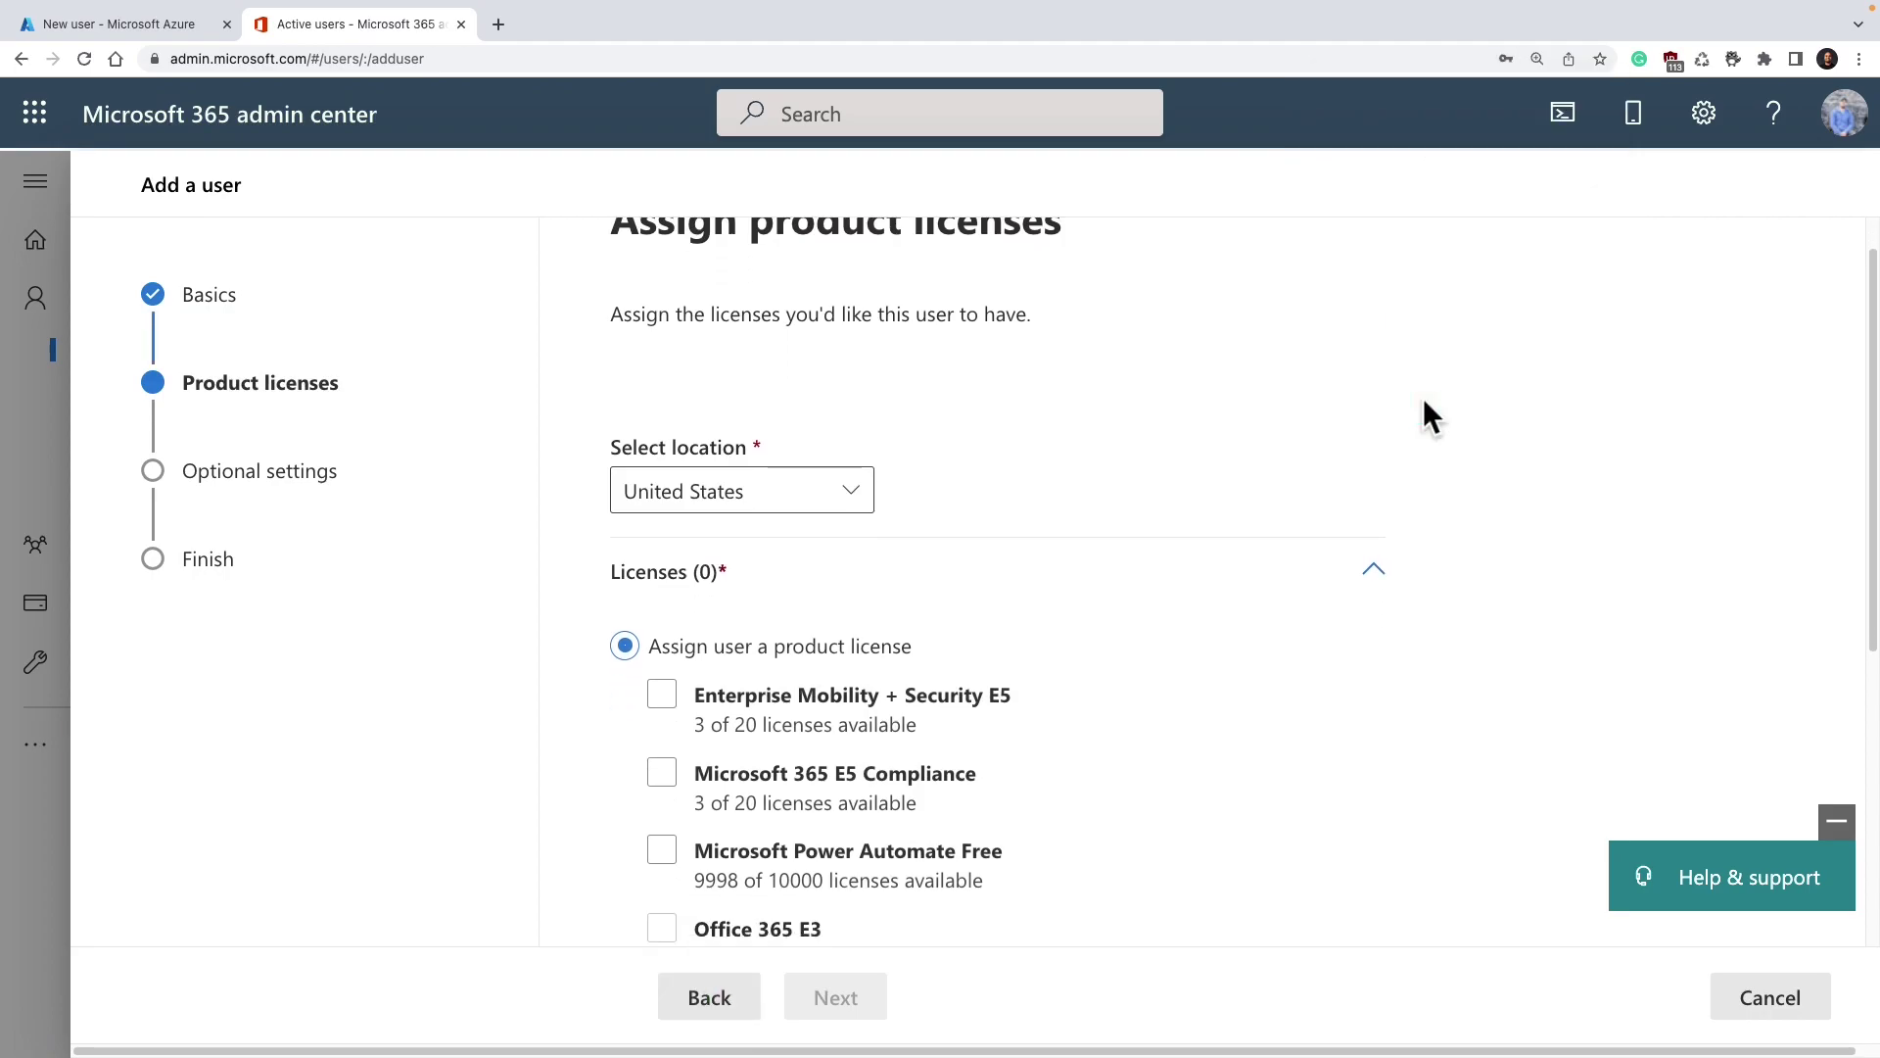
{"action": "scroll", "coordinate": [1420, 405], "scroll_direction": "down", "scroll_amount": 1}
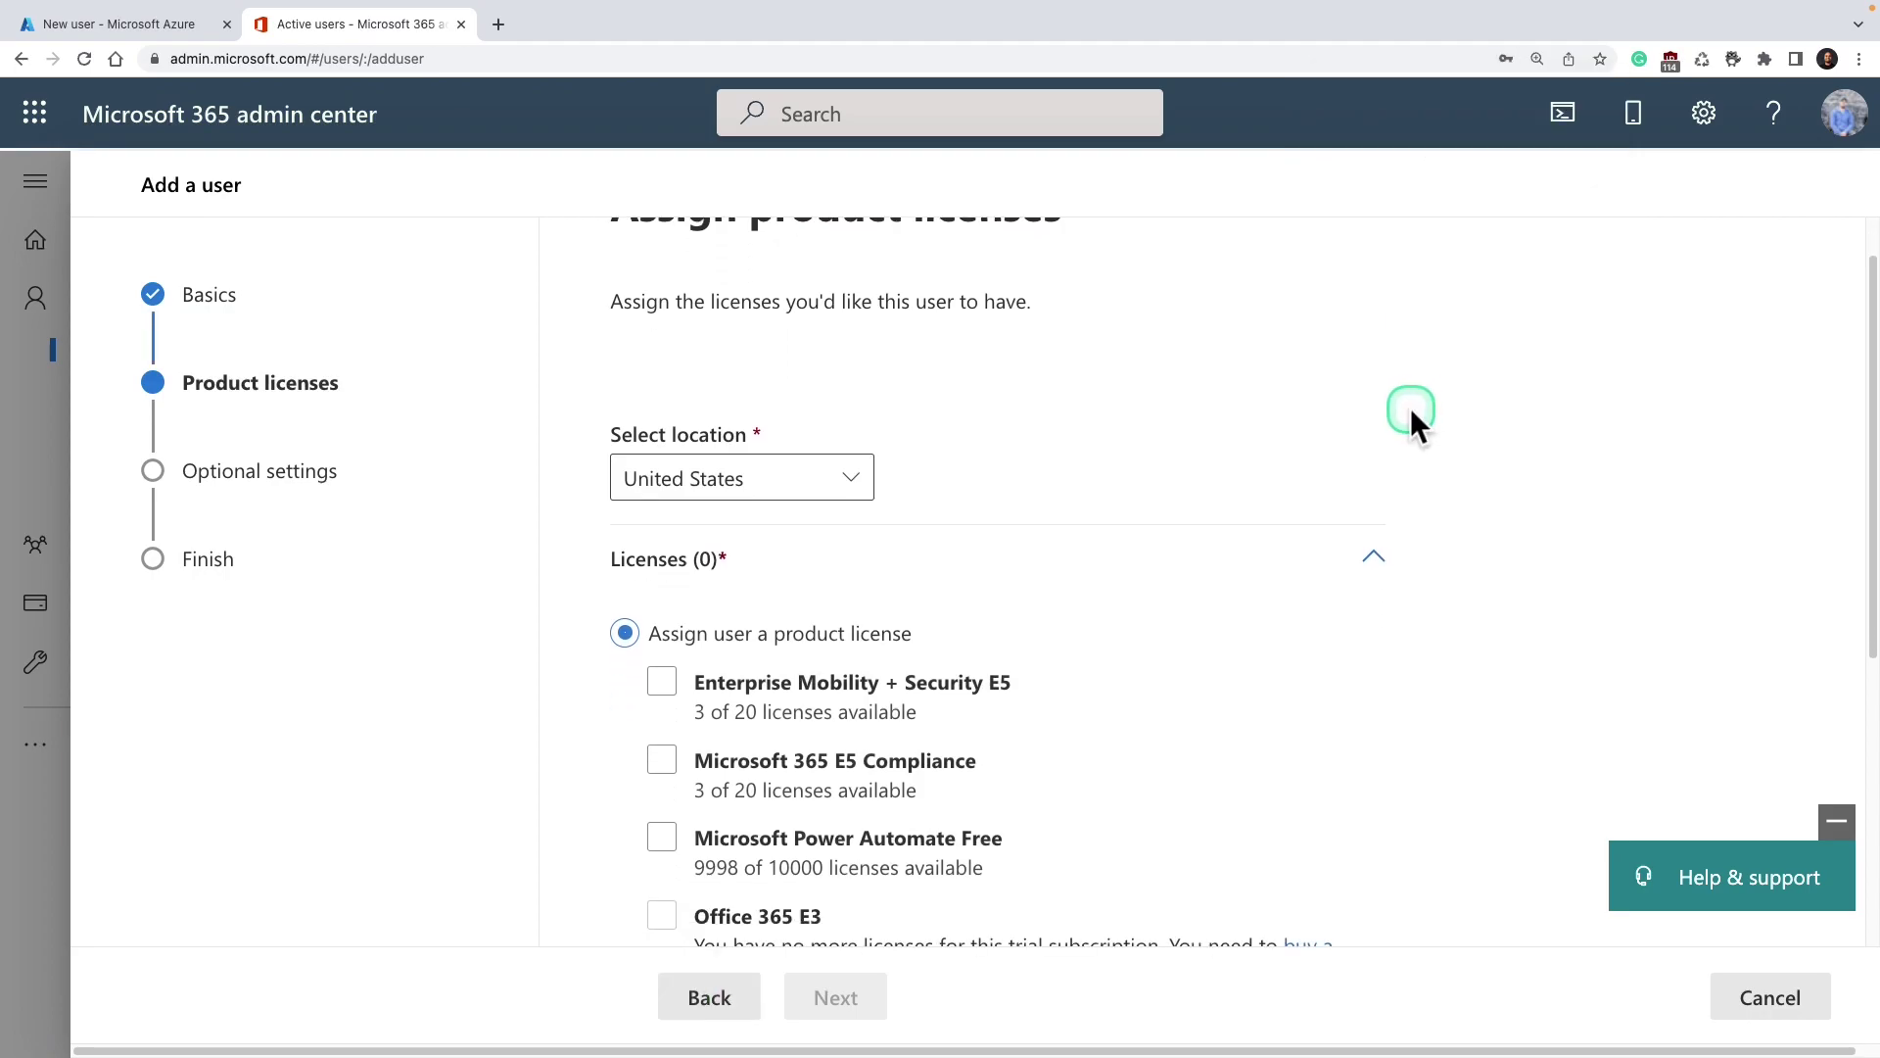
{"action": "left_click", "coordinate": [707, 465]}
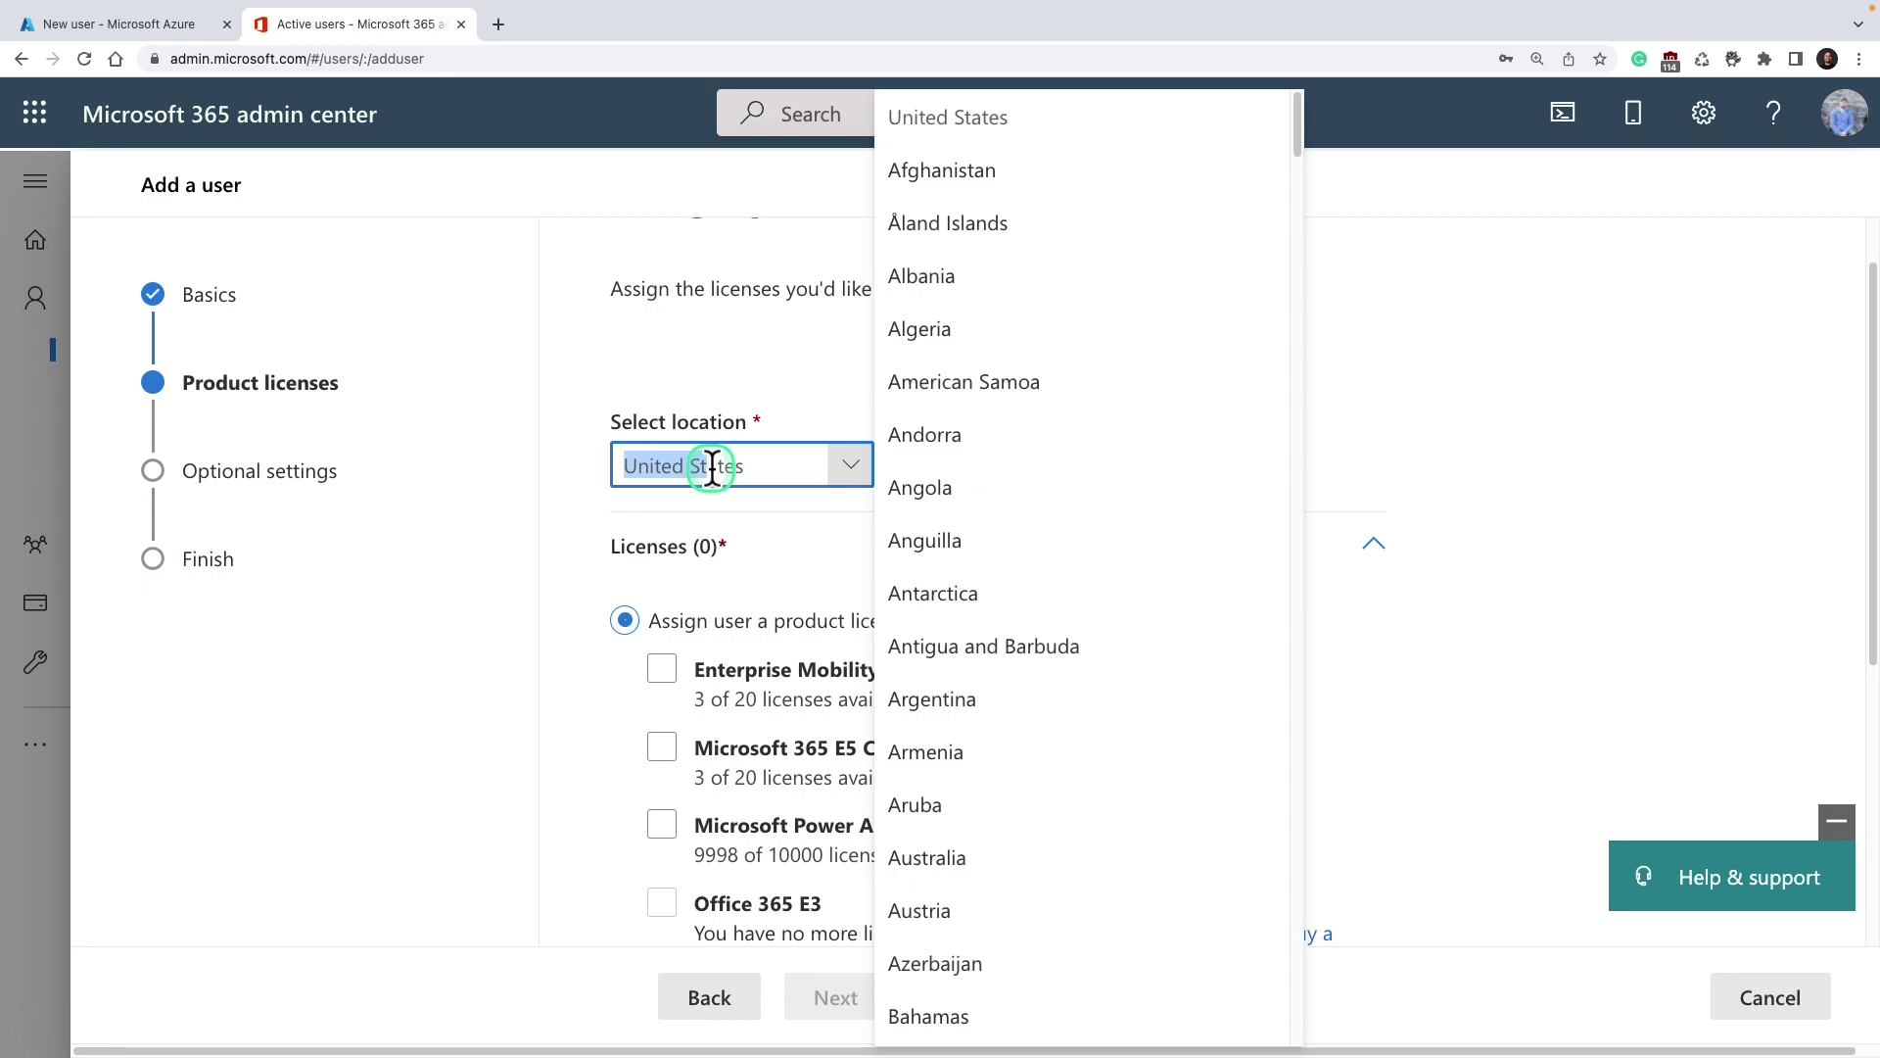
{"action": "left_click", "coordinate": [711, 465]}
{"action": "scroll", "coordinate": [965, 443], "scroll_direction": "down", "scroll_amount": 1}
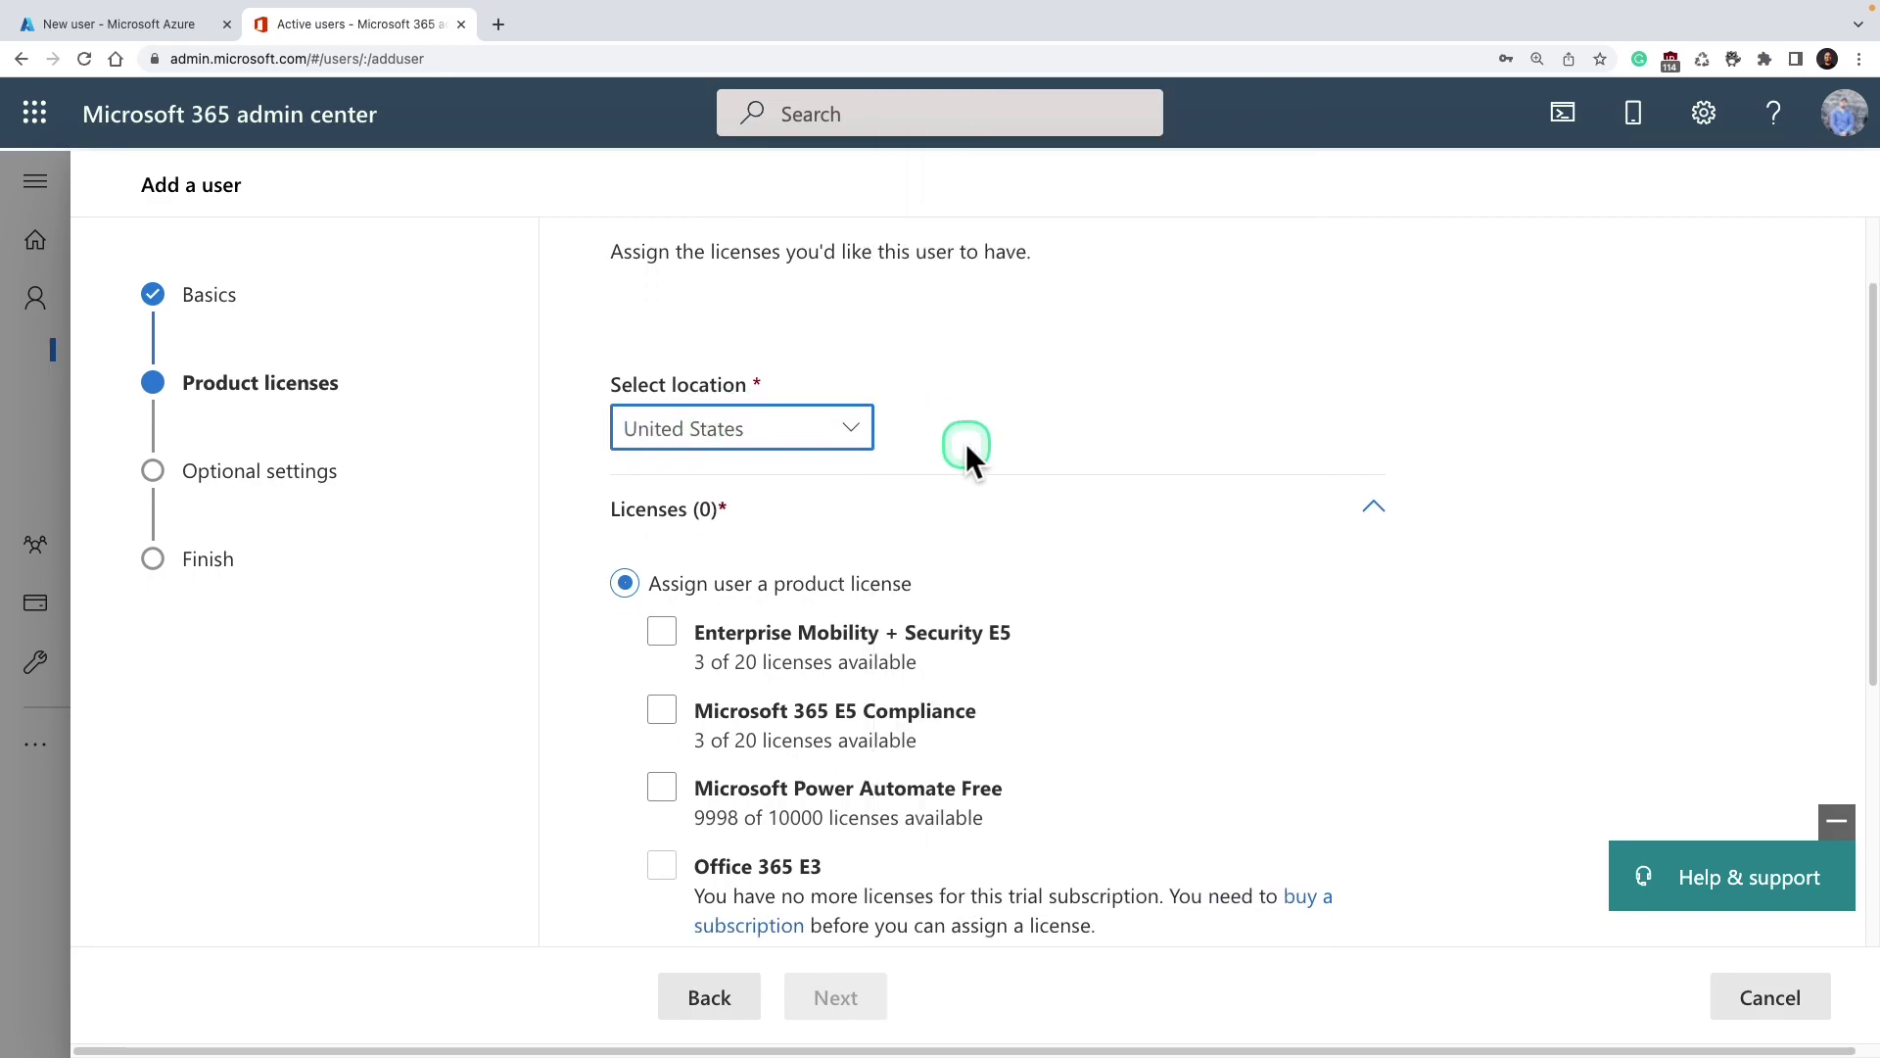
{"action": "scroll", "coordinate": [966, 442], "scroll_direction": "down", "scroll_amount": 3}
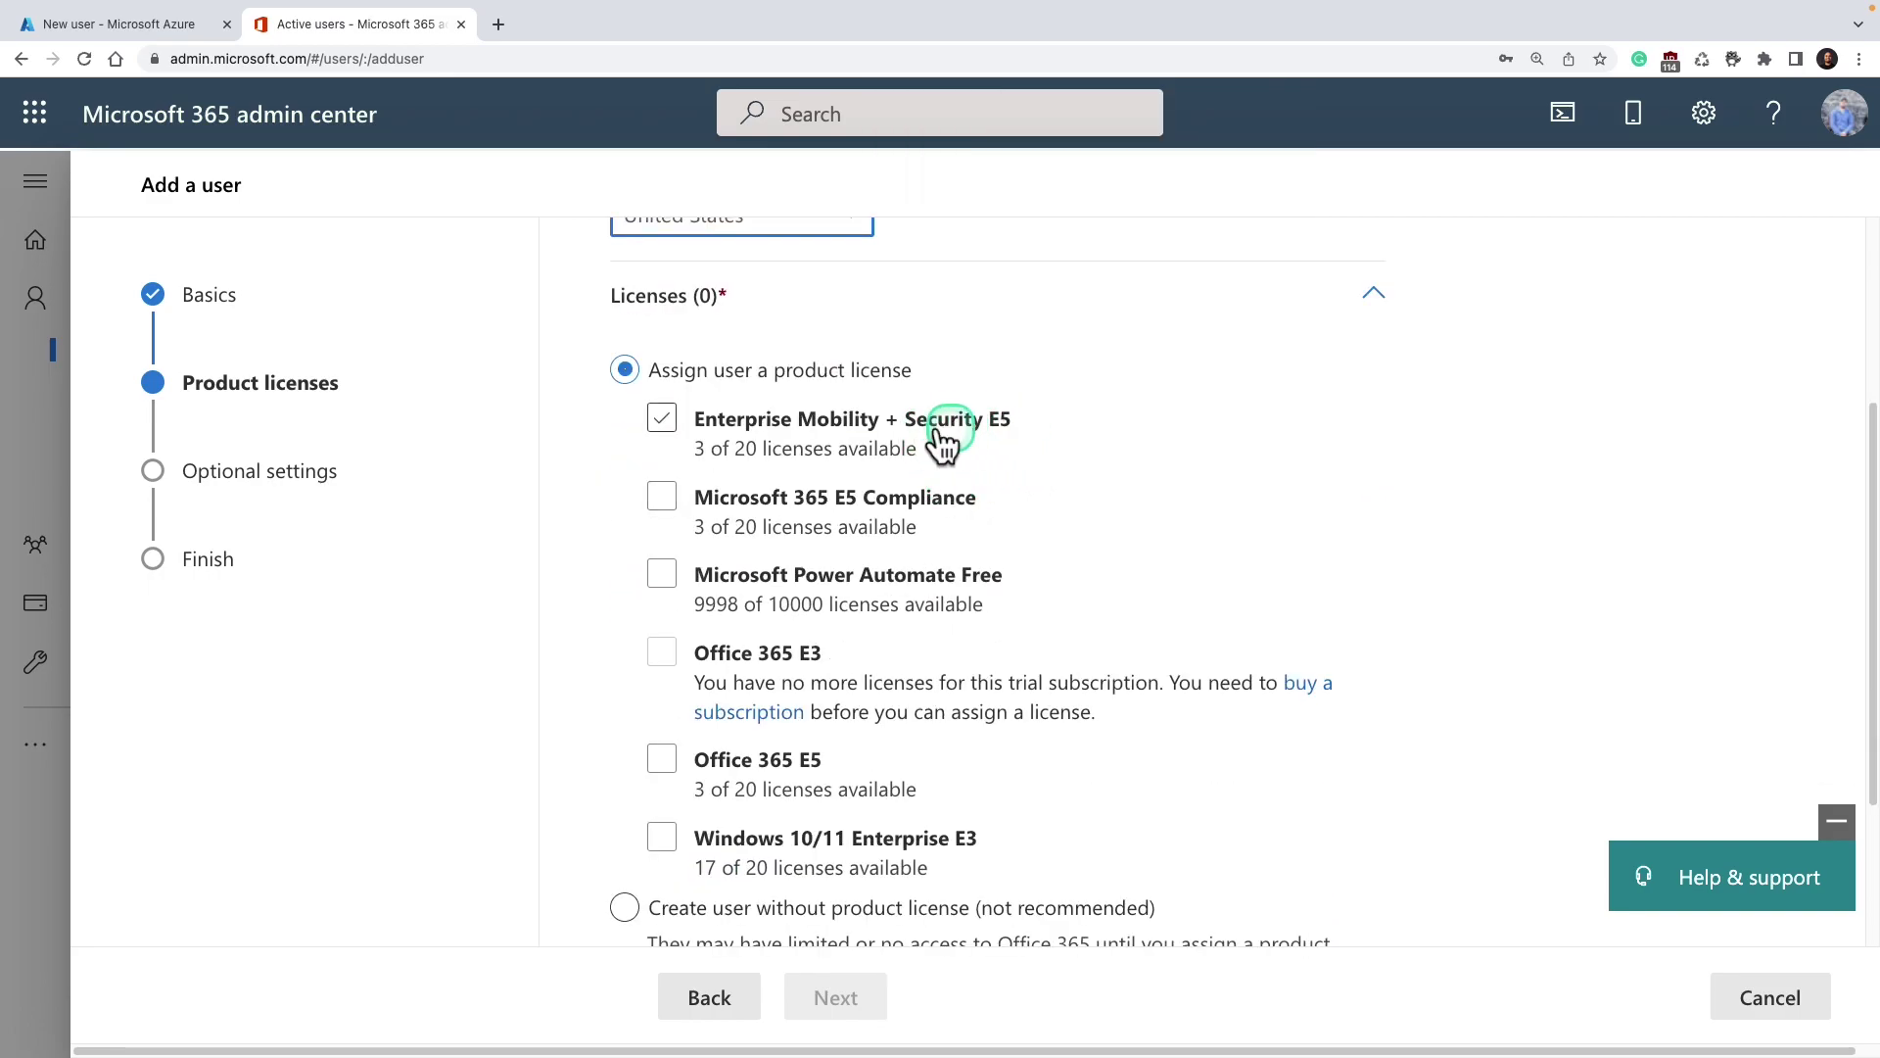
{"action": "left_click", "coordinate": [666, 446]}
{"action": "left_click", "coordinate": [663, 500]}
{"action": "left_click", "coordinate": [664, 576]}
{"action": "left_click", "coordinate": [664, 760]}
{"action": "left_click", "coordinate": [664, 837]}
{"action": "scroll", "coordinate": [685, 784], "scroll_direction": "down", "scroll_amount": 2}
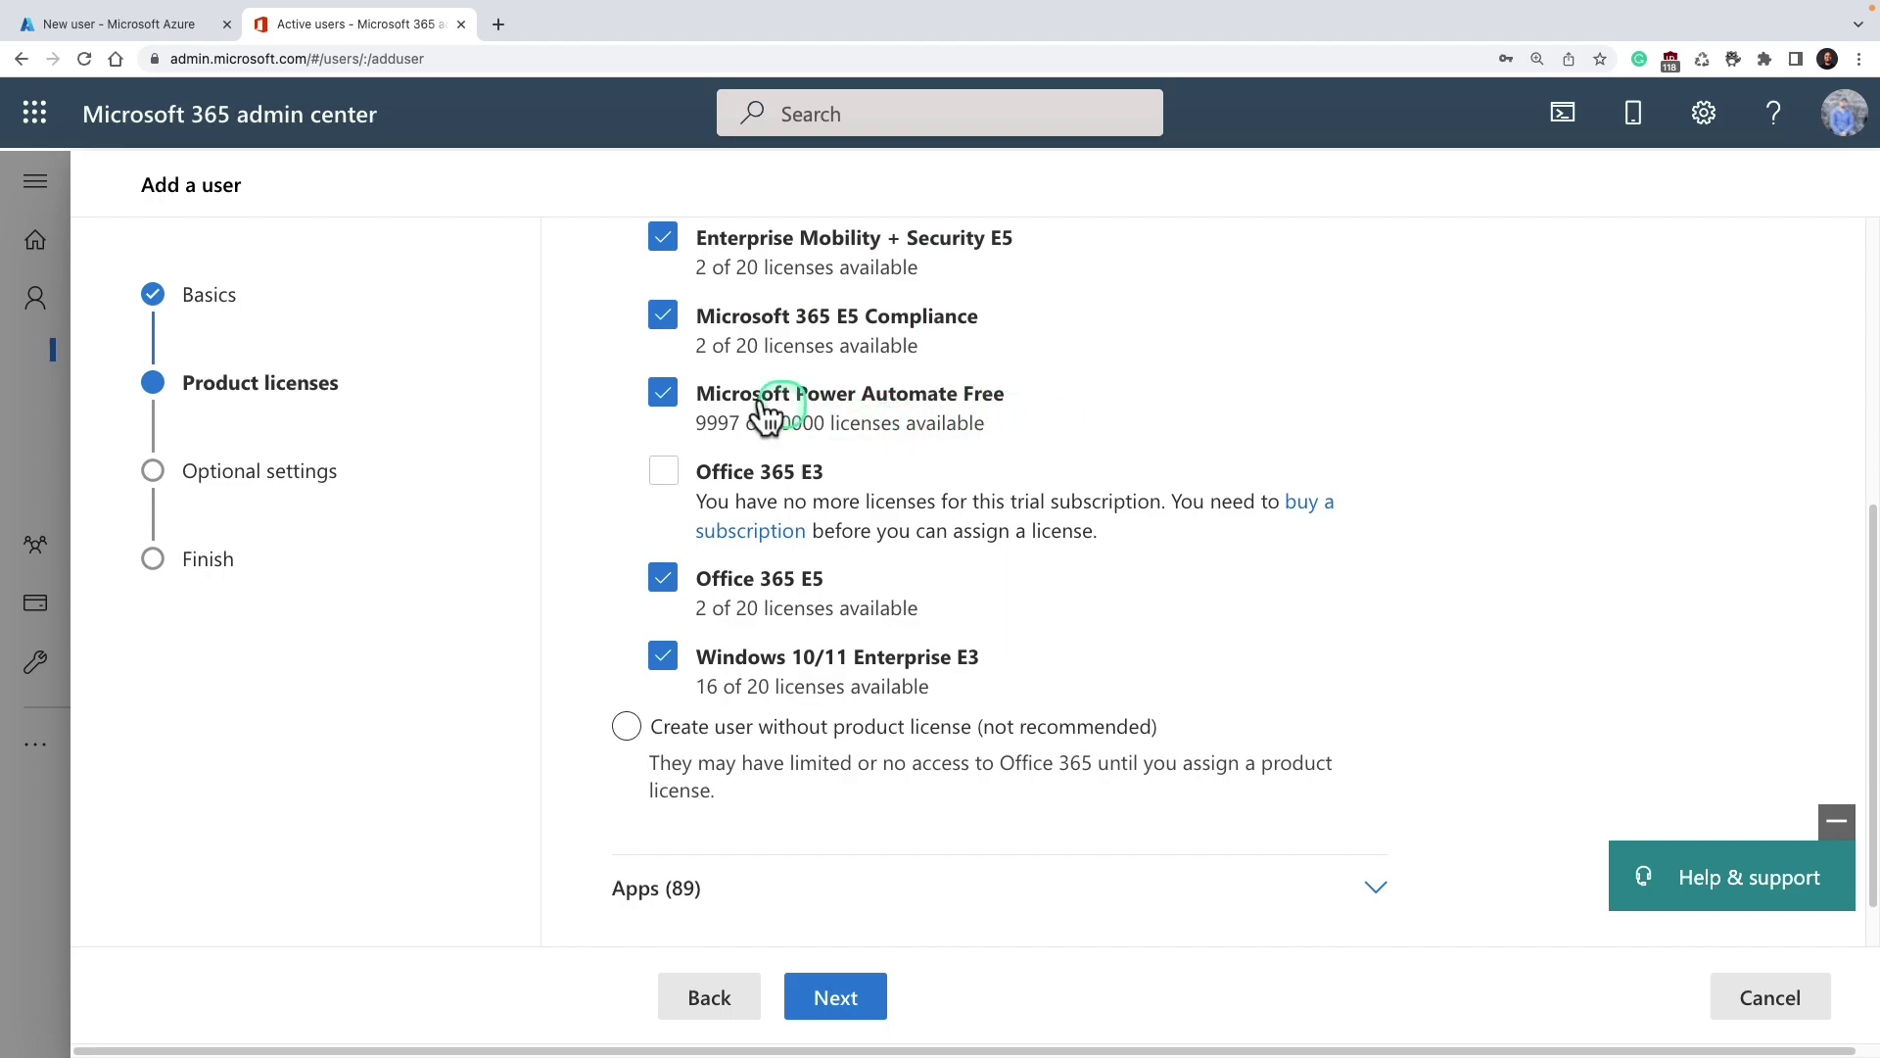
{"action": "left_click", "coordinate": [628, 727]}
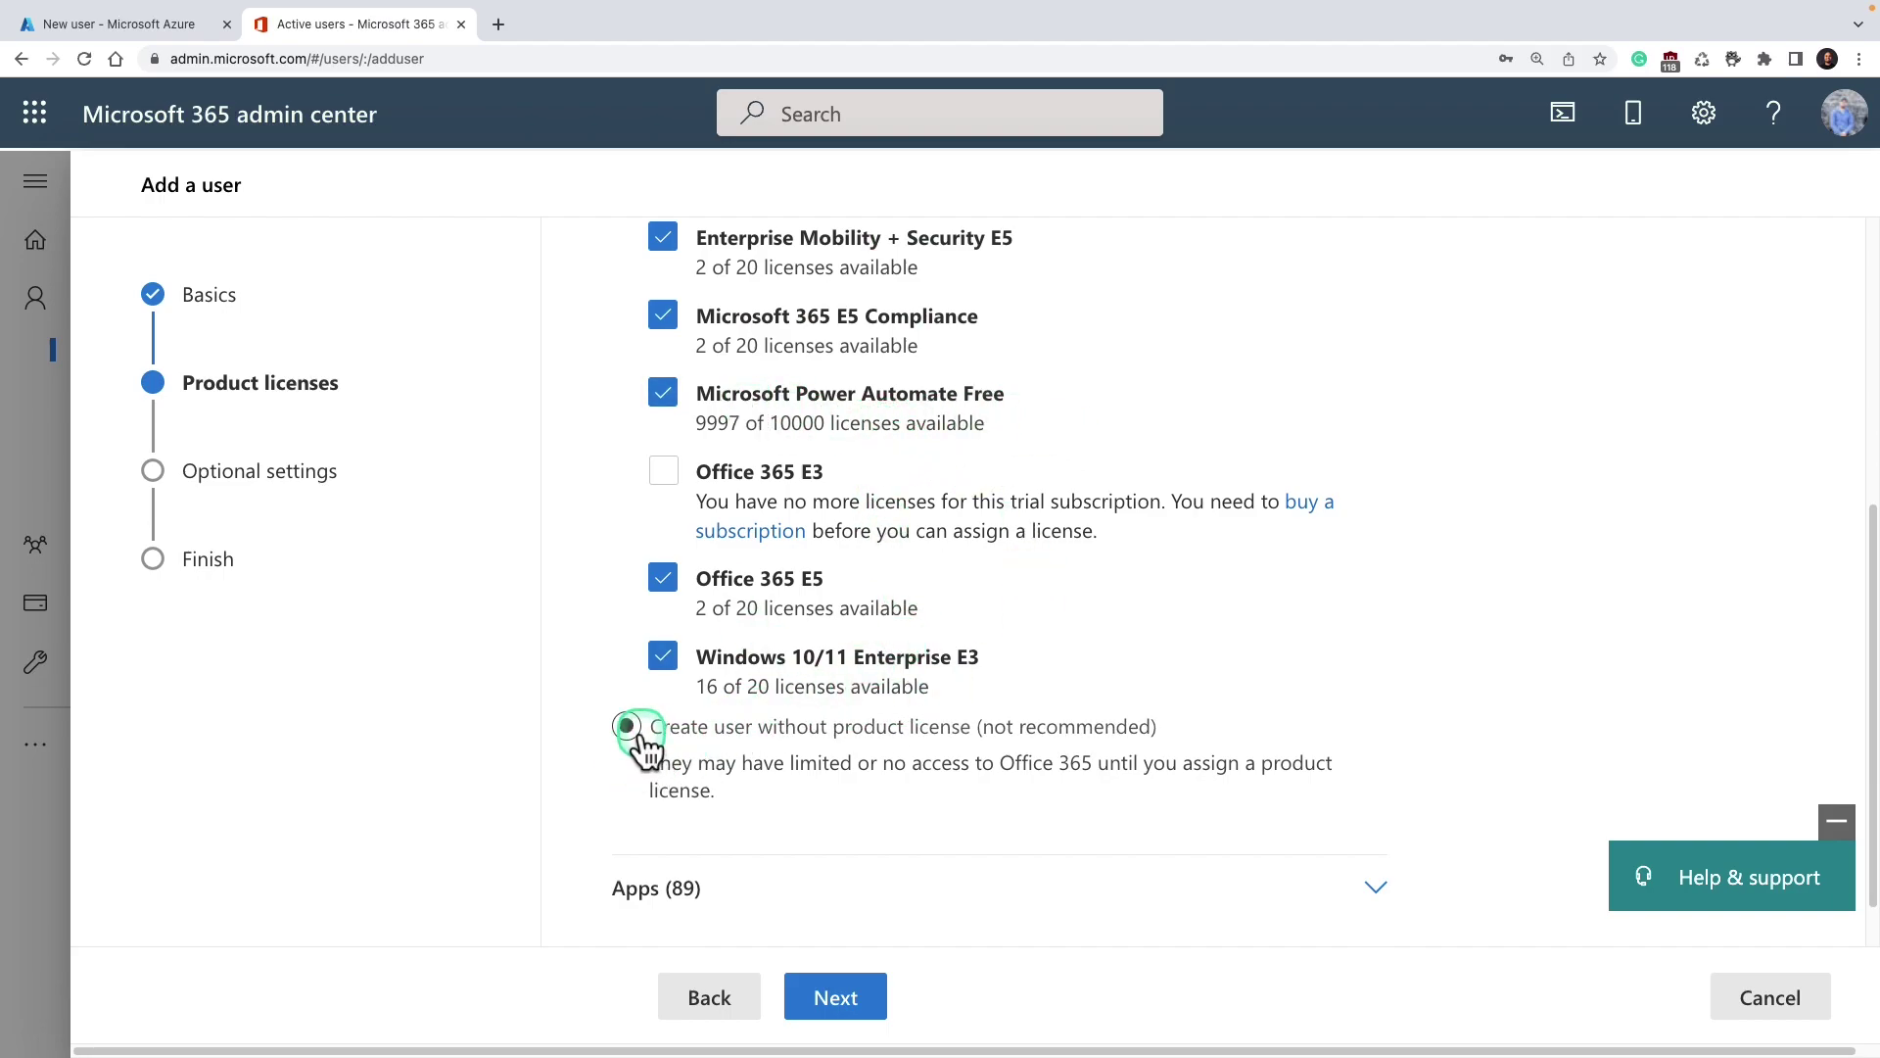
{"action": "left_click", "coordinate": [722, 737]}
{"action": "left_click", "coordinate": [744, 739]}
{"action": "left_click", "coordinate": [816, 746]}
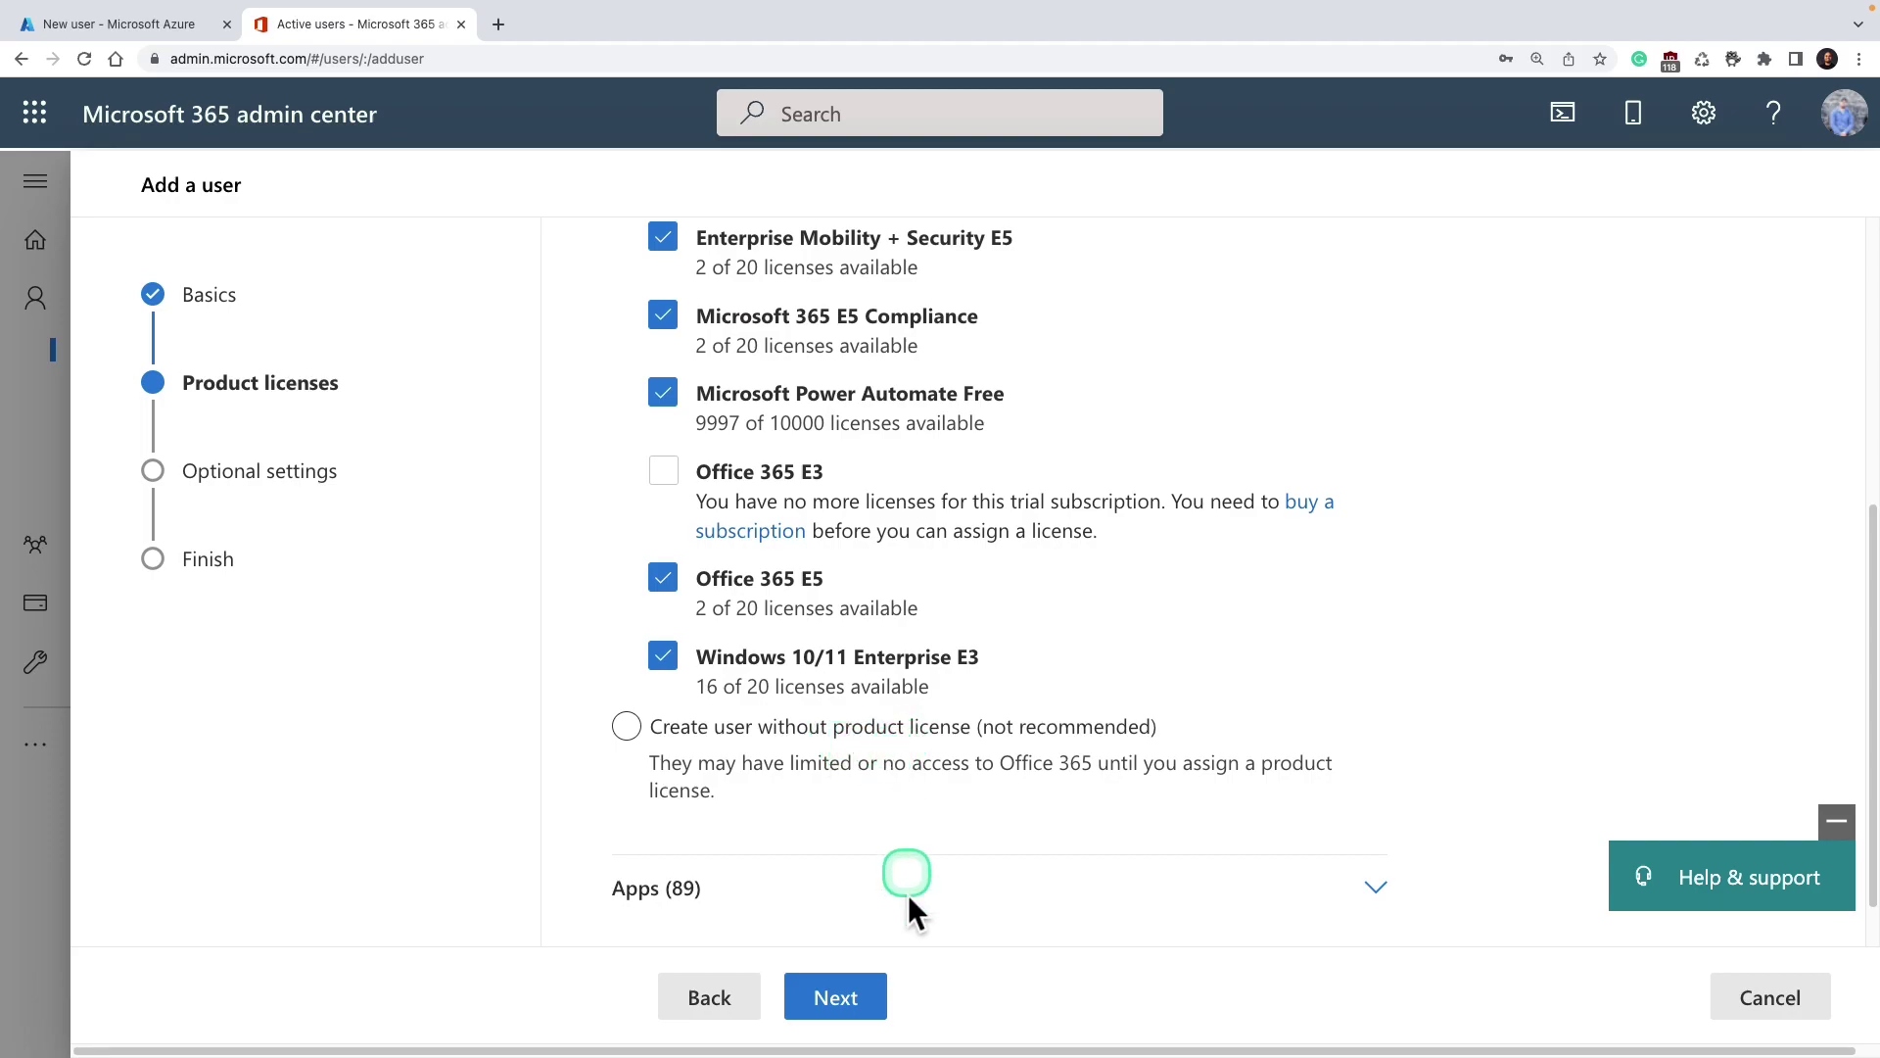
Proceed to the optional settings and choose the role User (no admin center access)
{"action": "left_click", "coordinate": [859, 1001]}
{"action": "left_click", "coordinate": [1013, 546]}
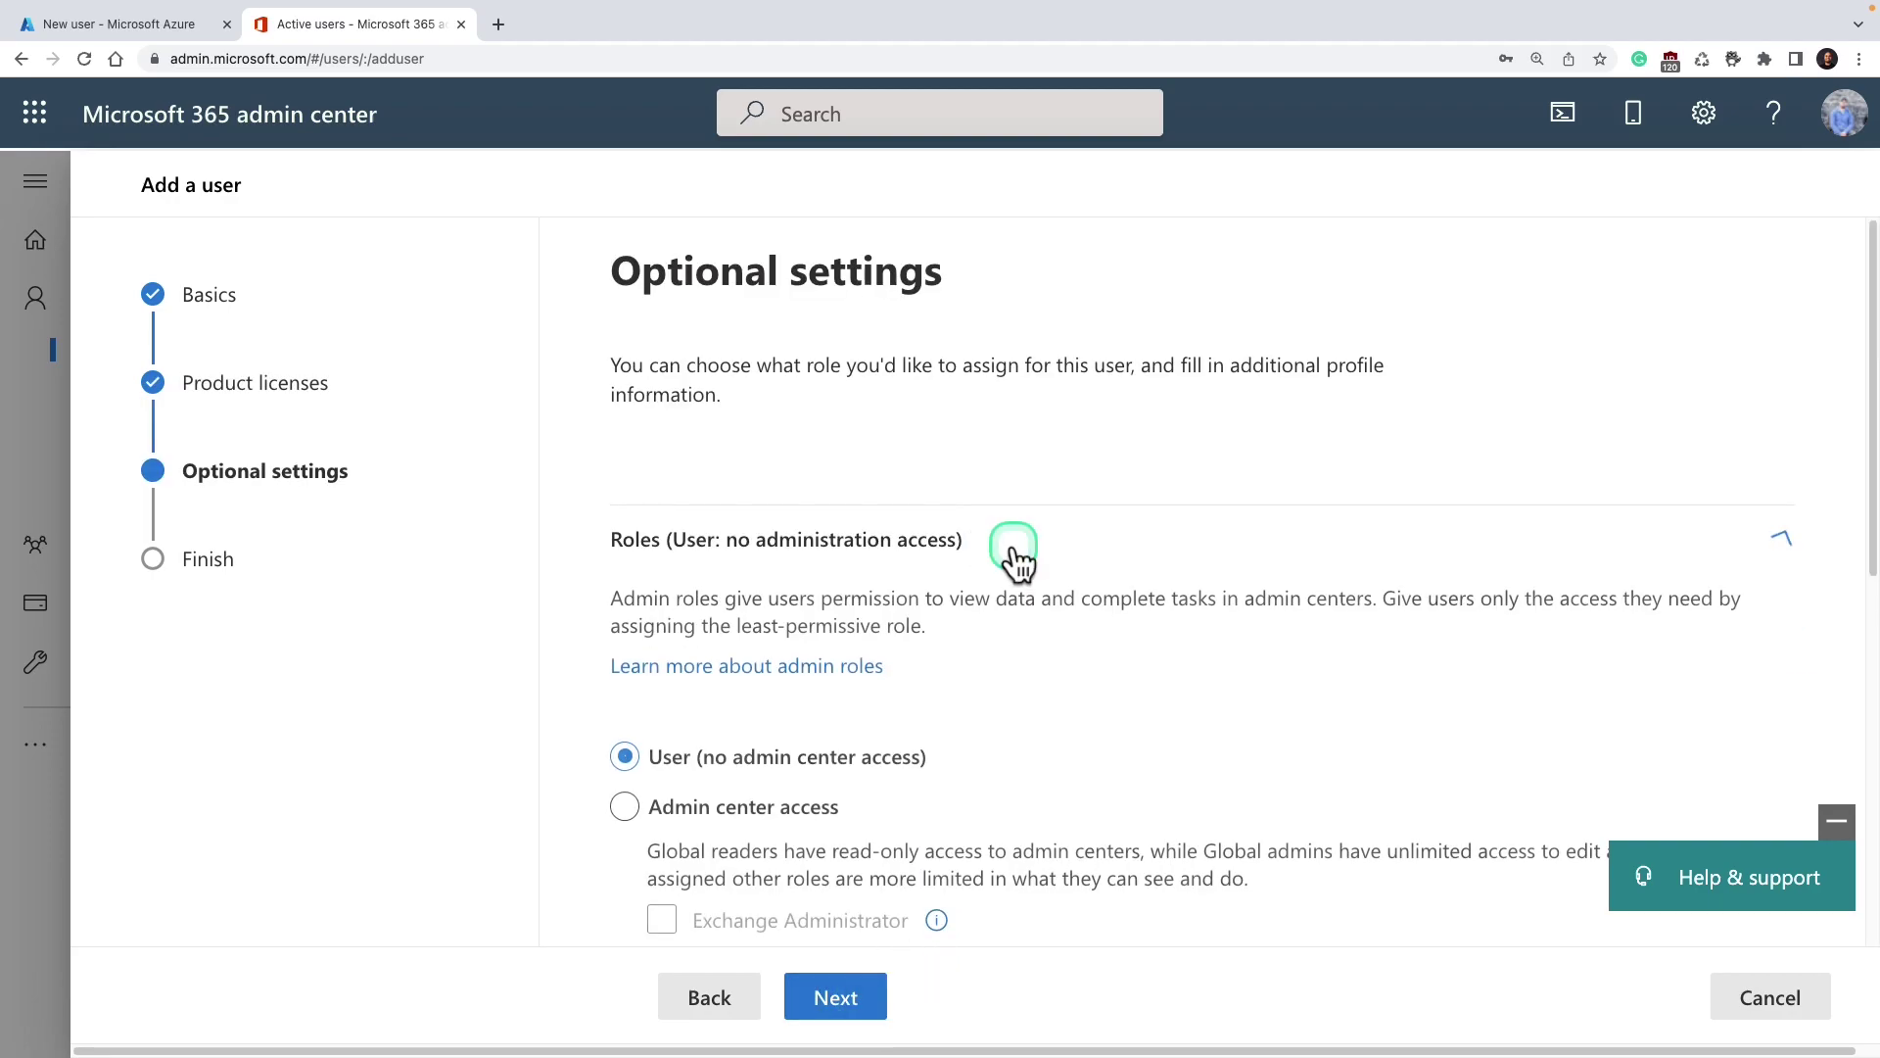
{"action": "scroll", "coordinate": [1014, 548], "scroll_direction": "down", "scroll_amount": 2}
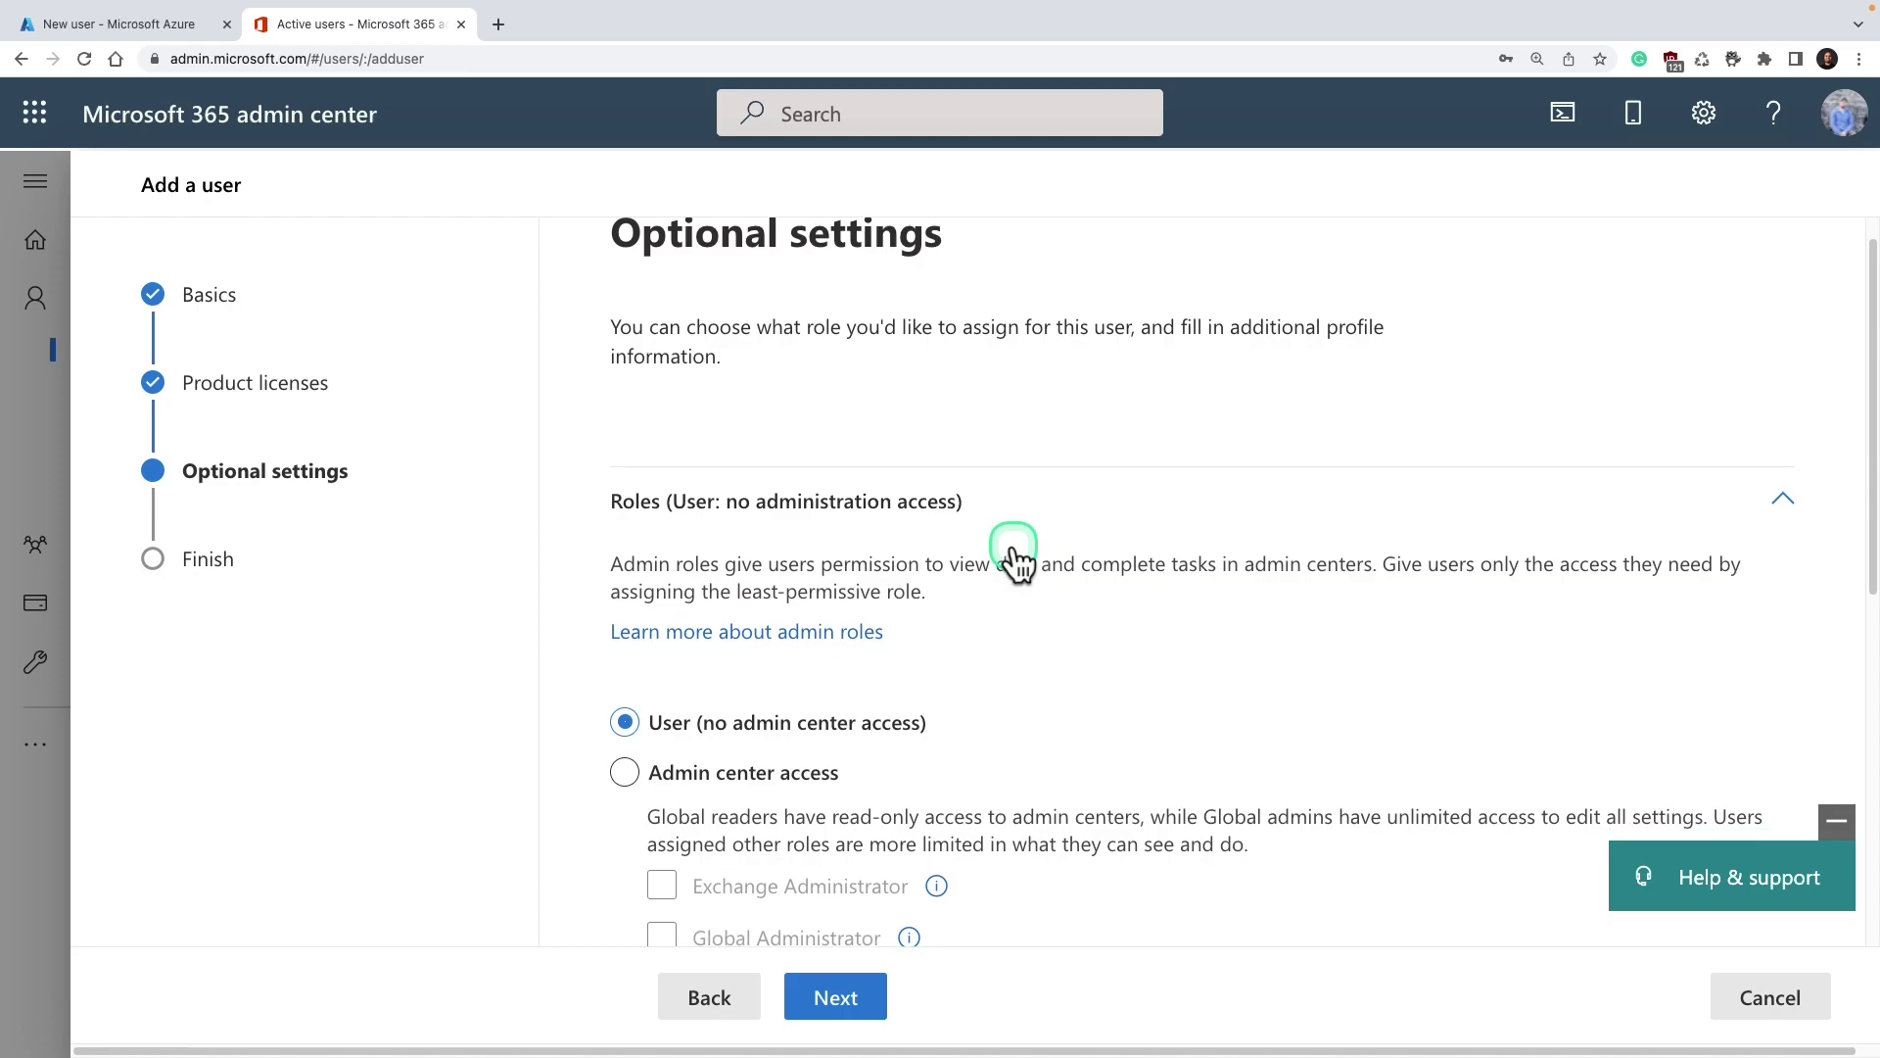
{"action": "scroll", "coordinate": [1013, 543], "scroll_direction": "down", "scroll_amount": 3}
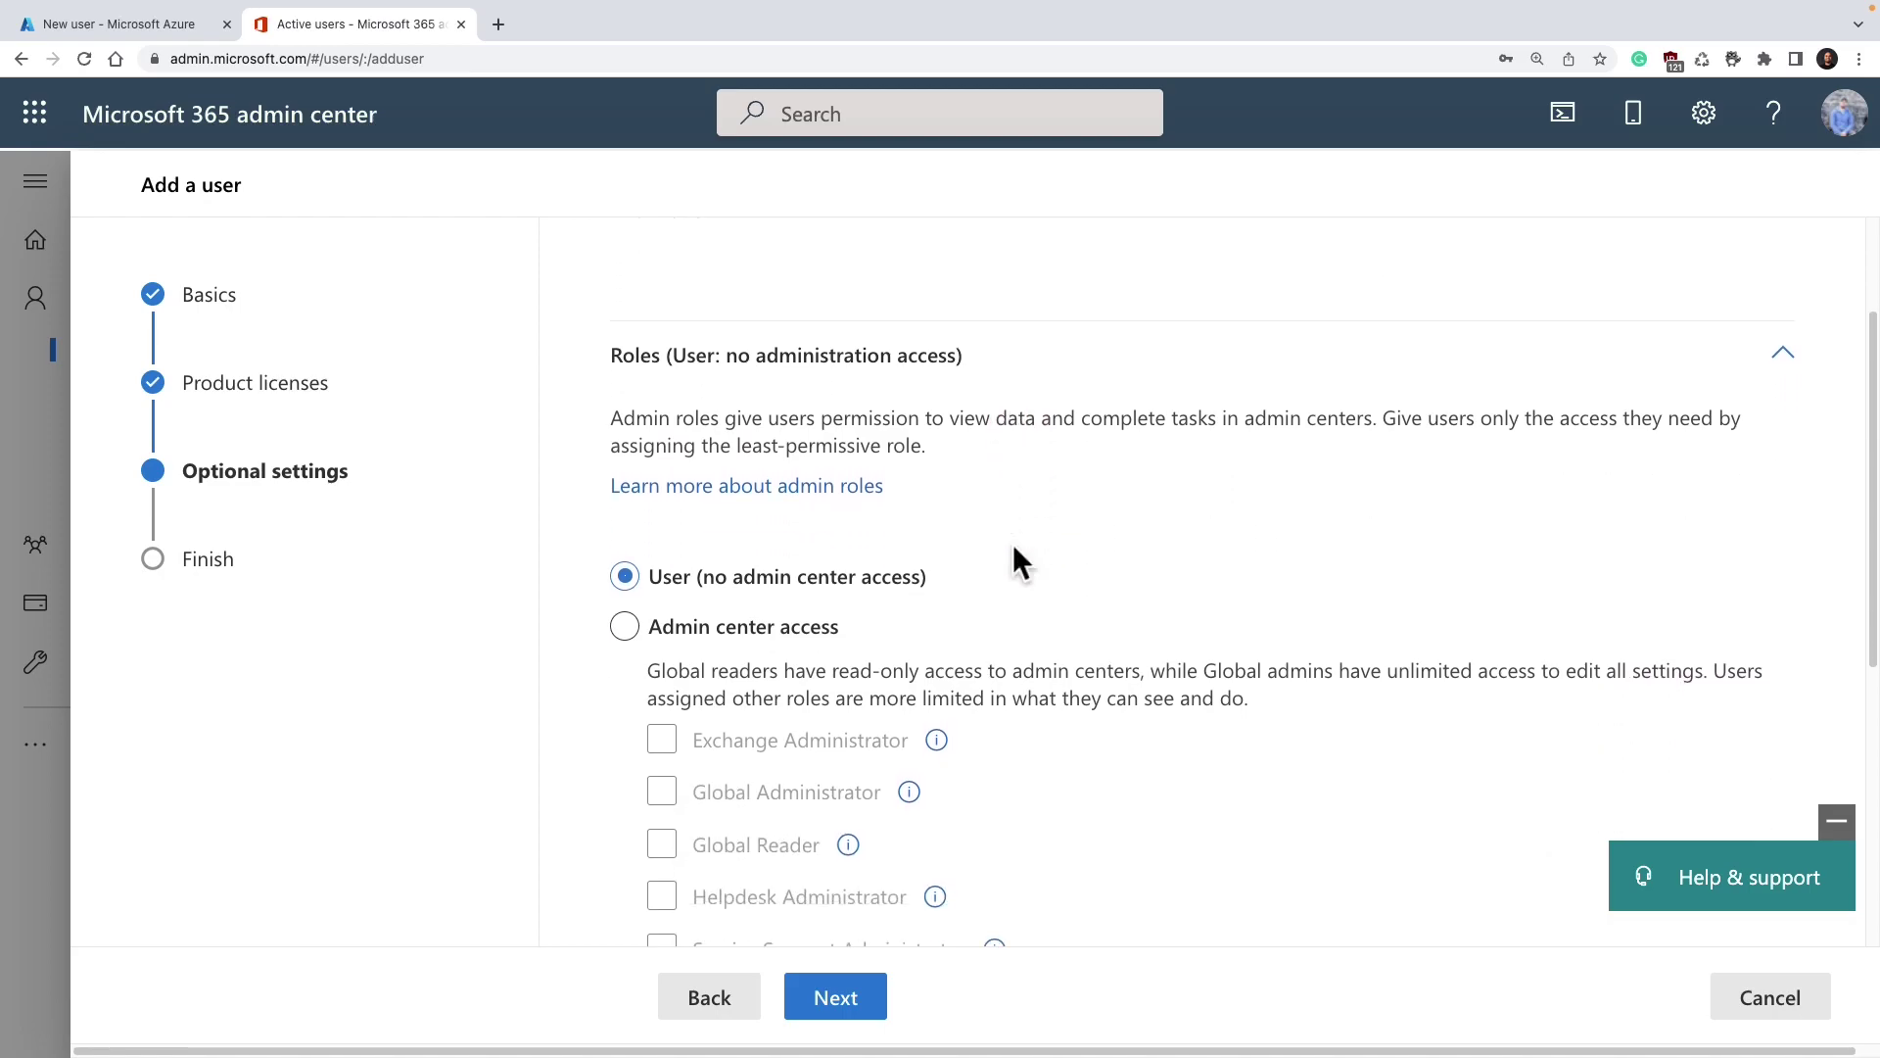
{"action": "left_click", "coordinate": [844, 579]}
{"action": "scroll", "coordinate": [820, 589], "scroll_direction": "down", "scroll_amount": 1}
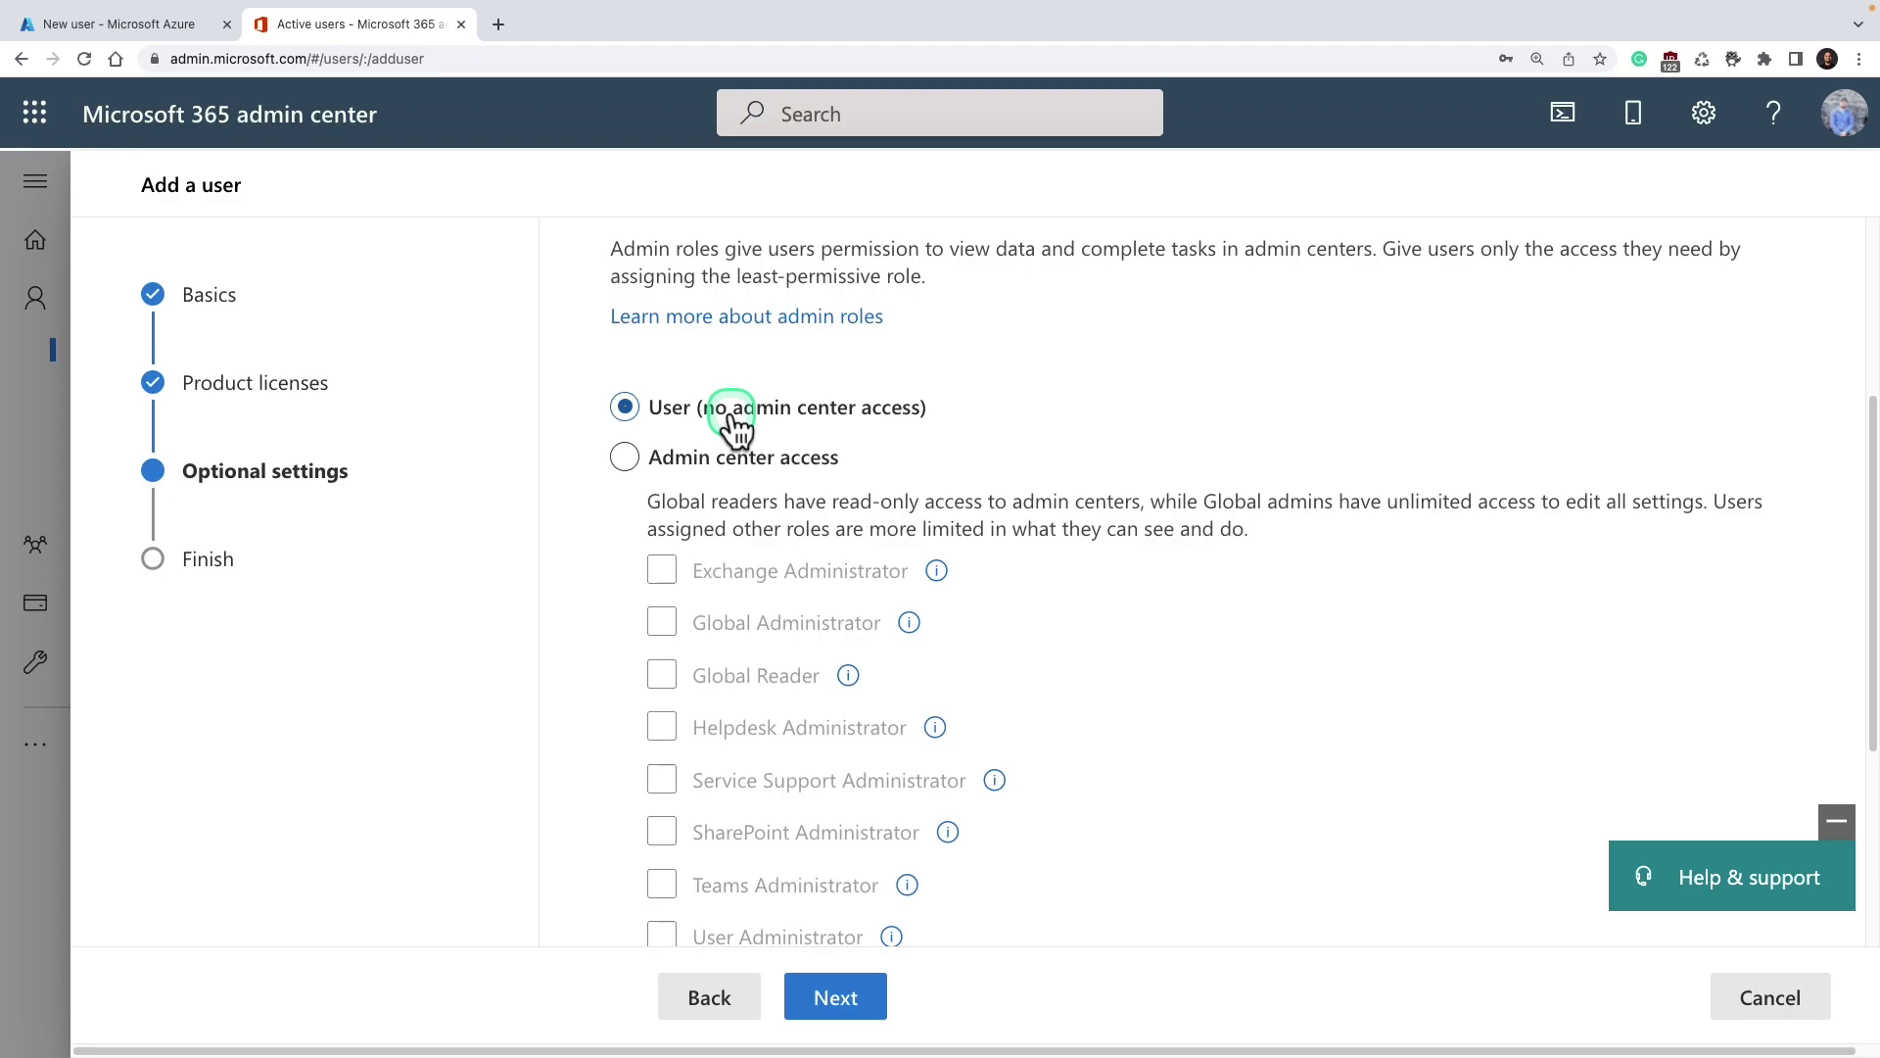
{"action": "scroll", "coordinate": [760, 494], "scroll_direction": "down", "scroll_amount": 4}
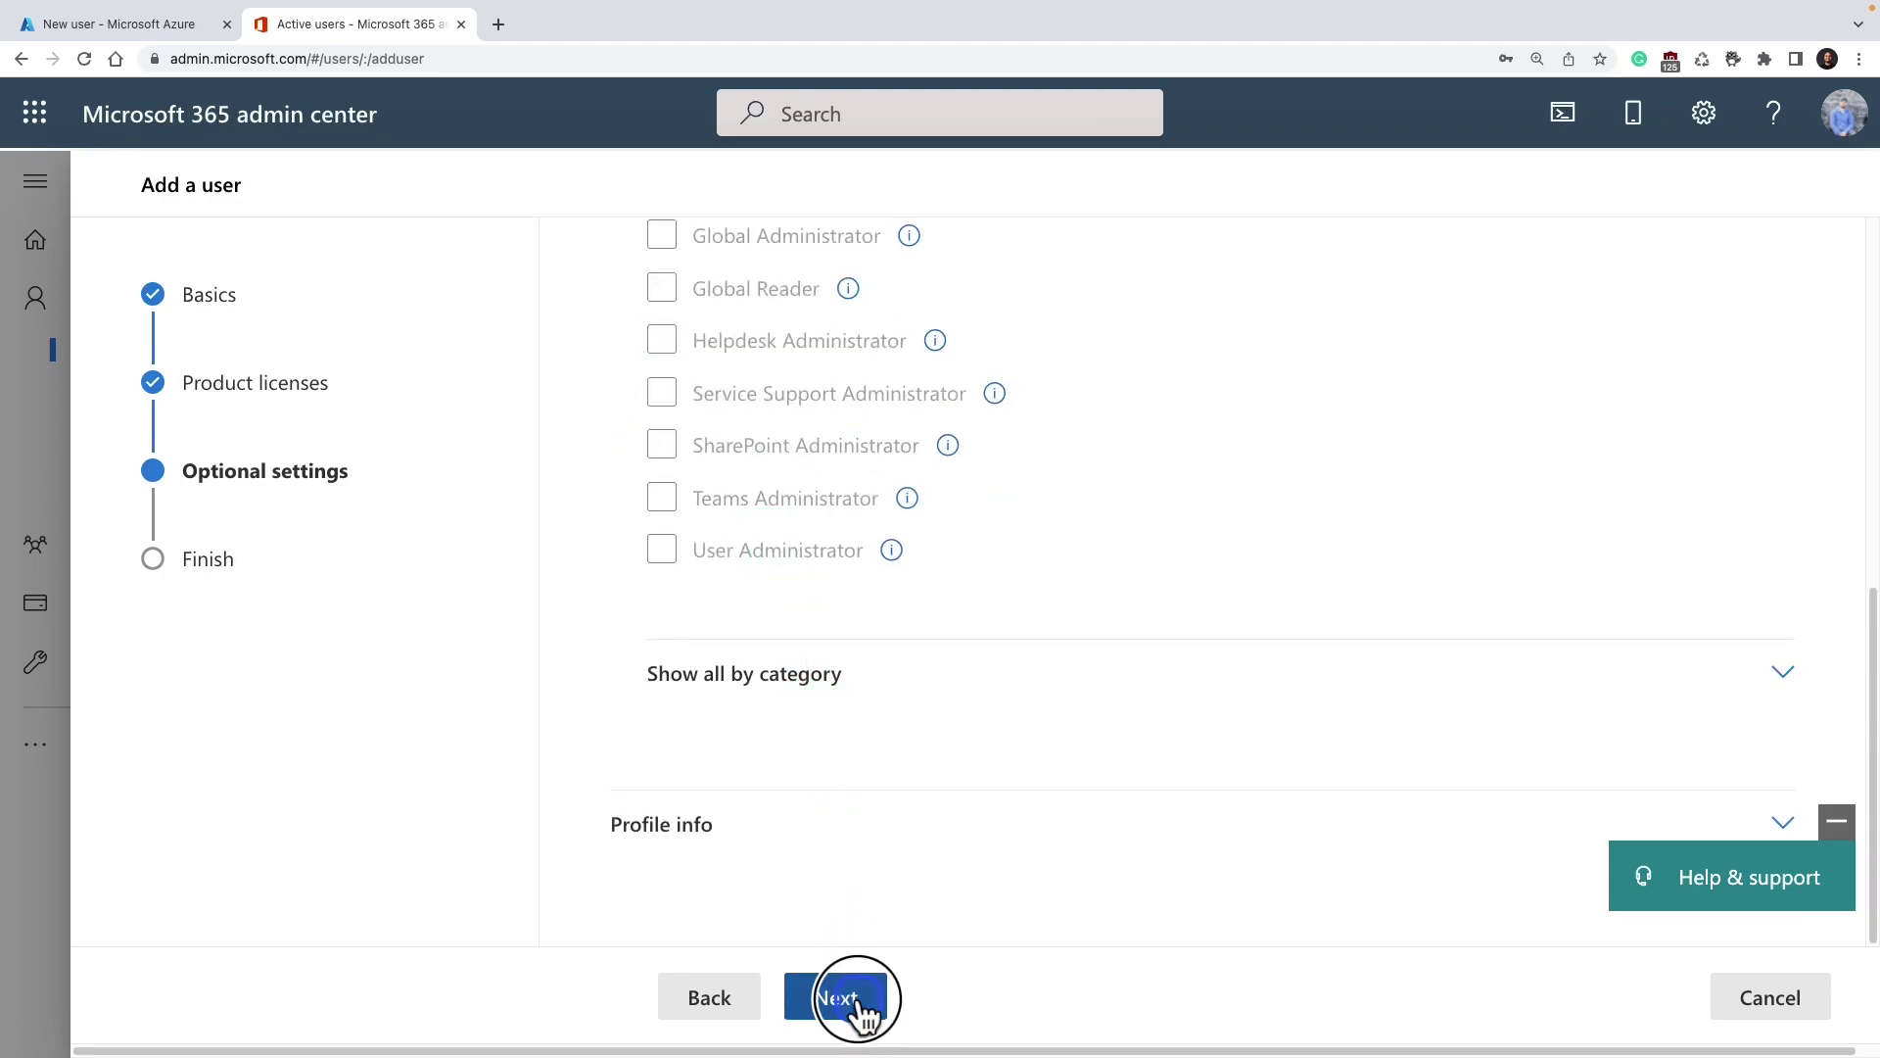
Expand the profile info fields, leave them blank and proceed to the final review
{"action": "left_click", "coordinate": [1786, 825]}
{"action": "scroll", "coordinate": [1126, 817], "scroll_direction": "down", "scroll_amount": 2}
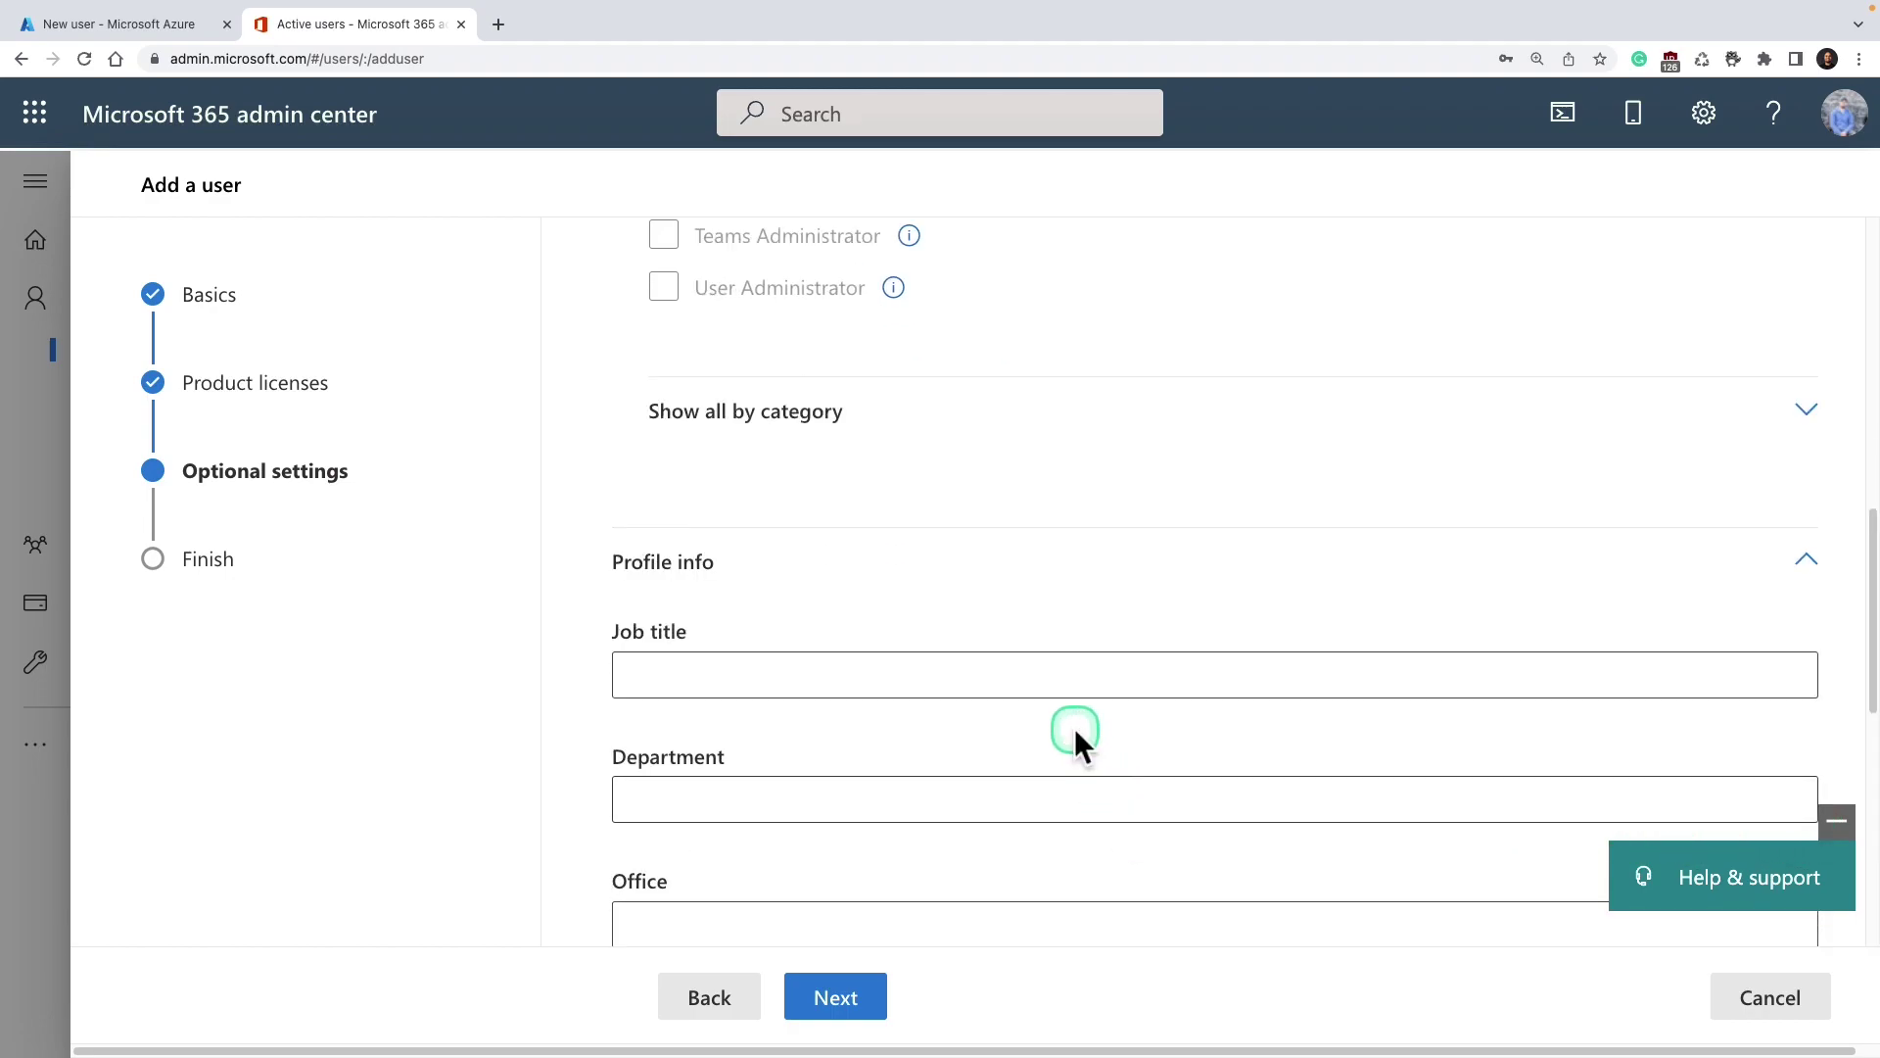
{"action": "scroll", "coordinate": [1073, 727], "scroll_direction": "down", "scroll_amount": 3}
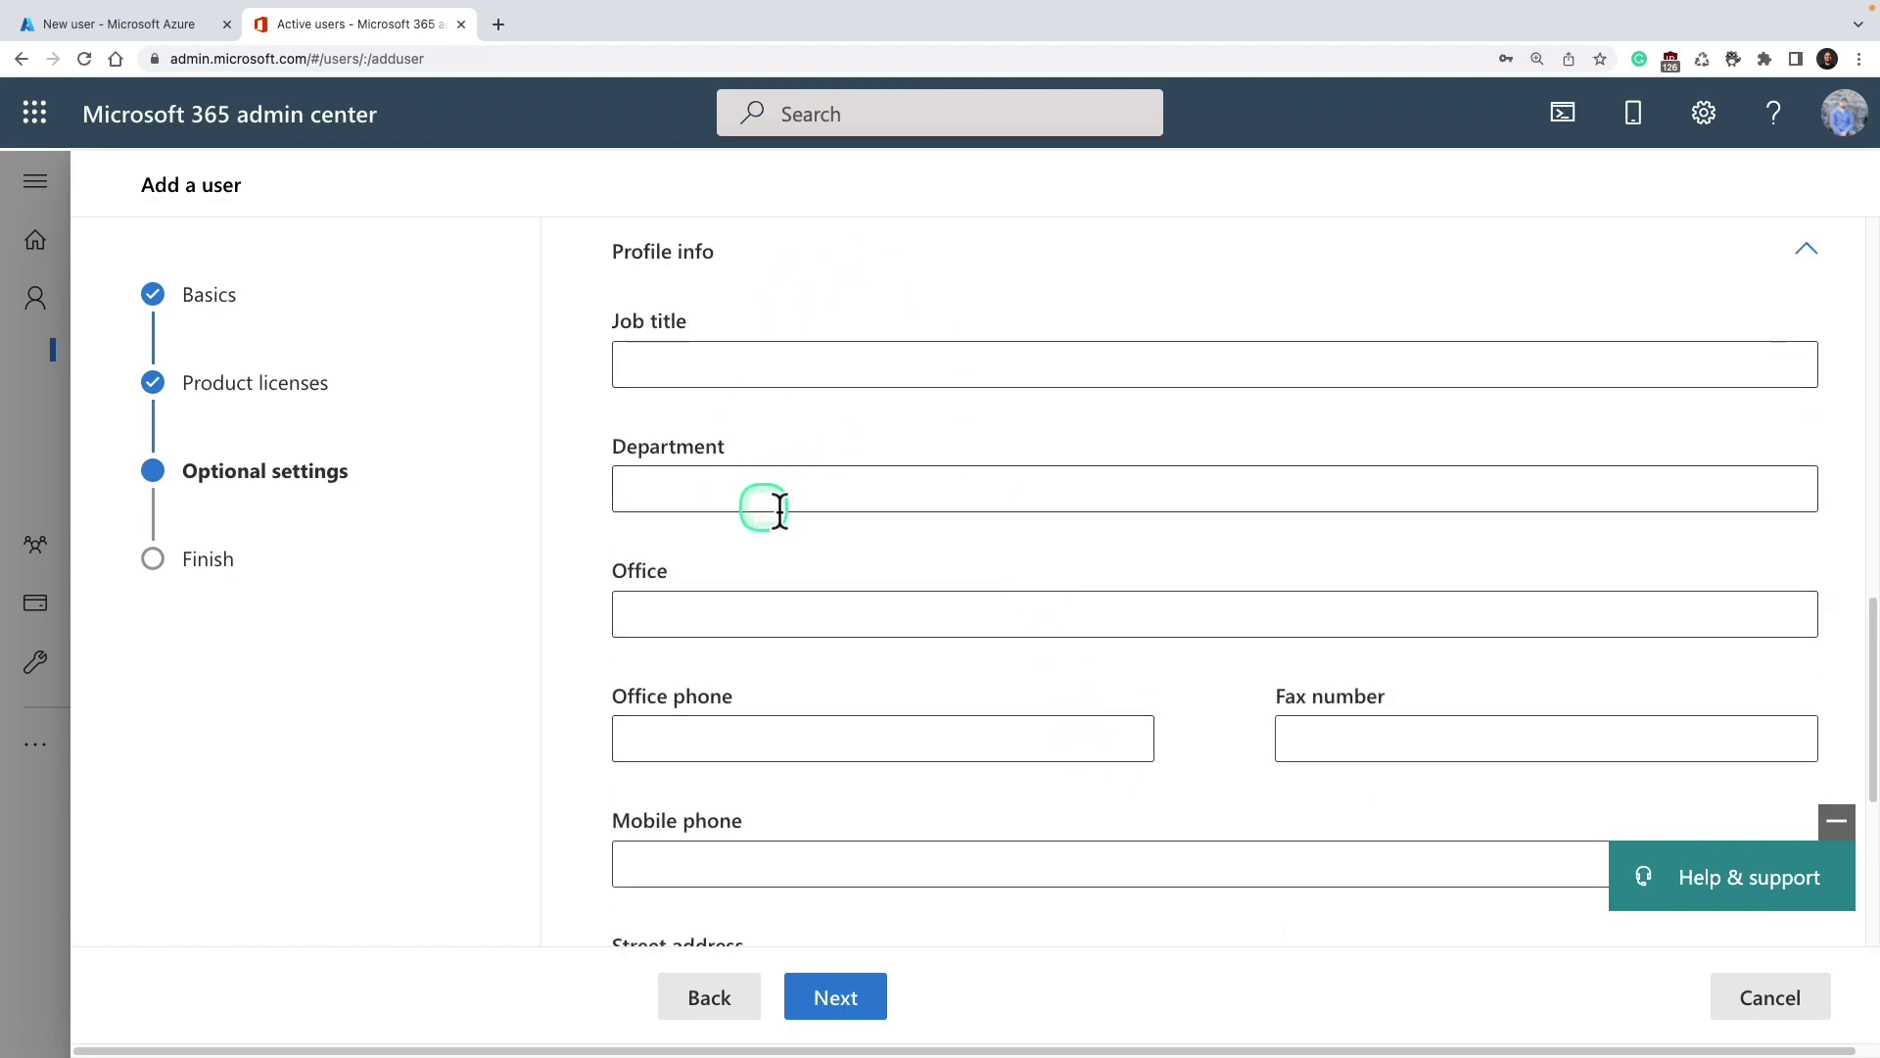
{"action": "scroll", "coordinate": [840, 612], "scroll_direction": "down", "scroll_amount": 5}
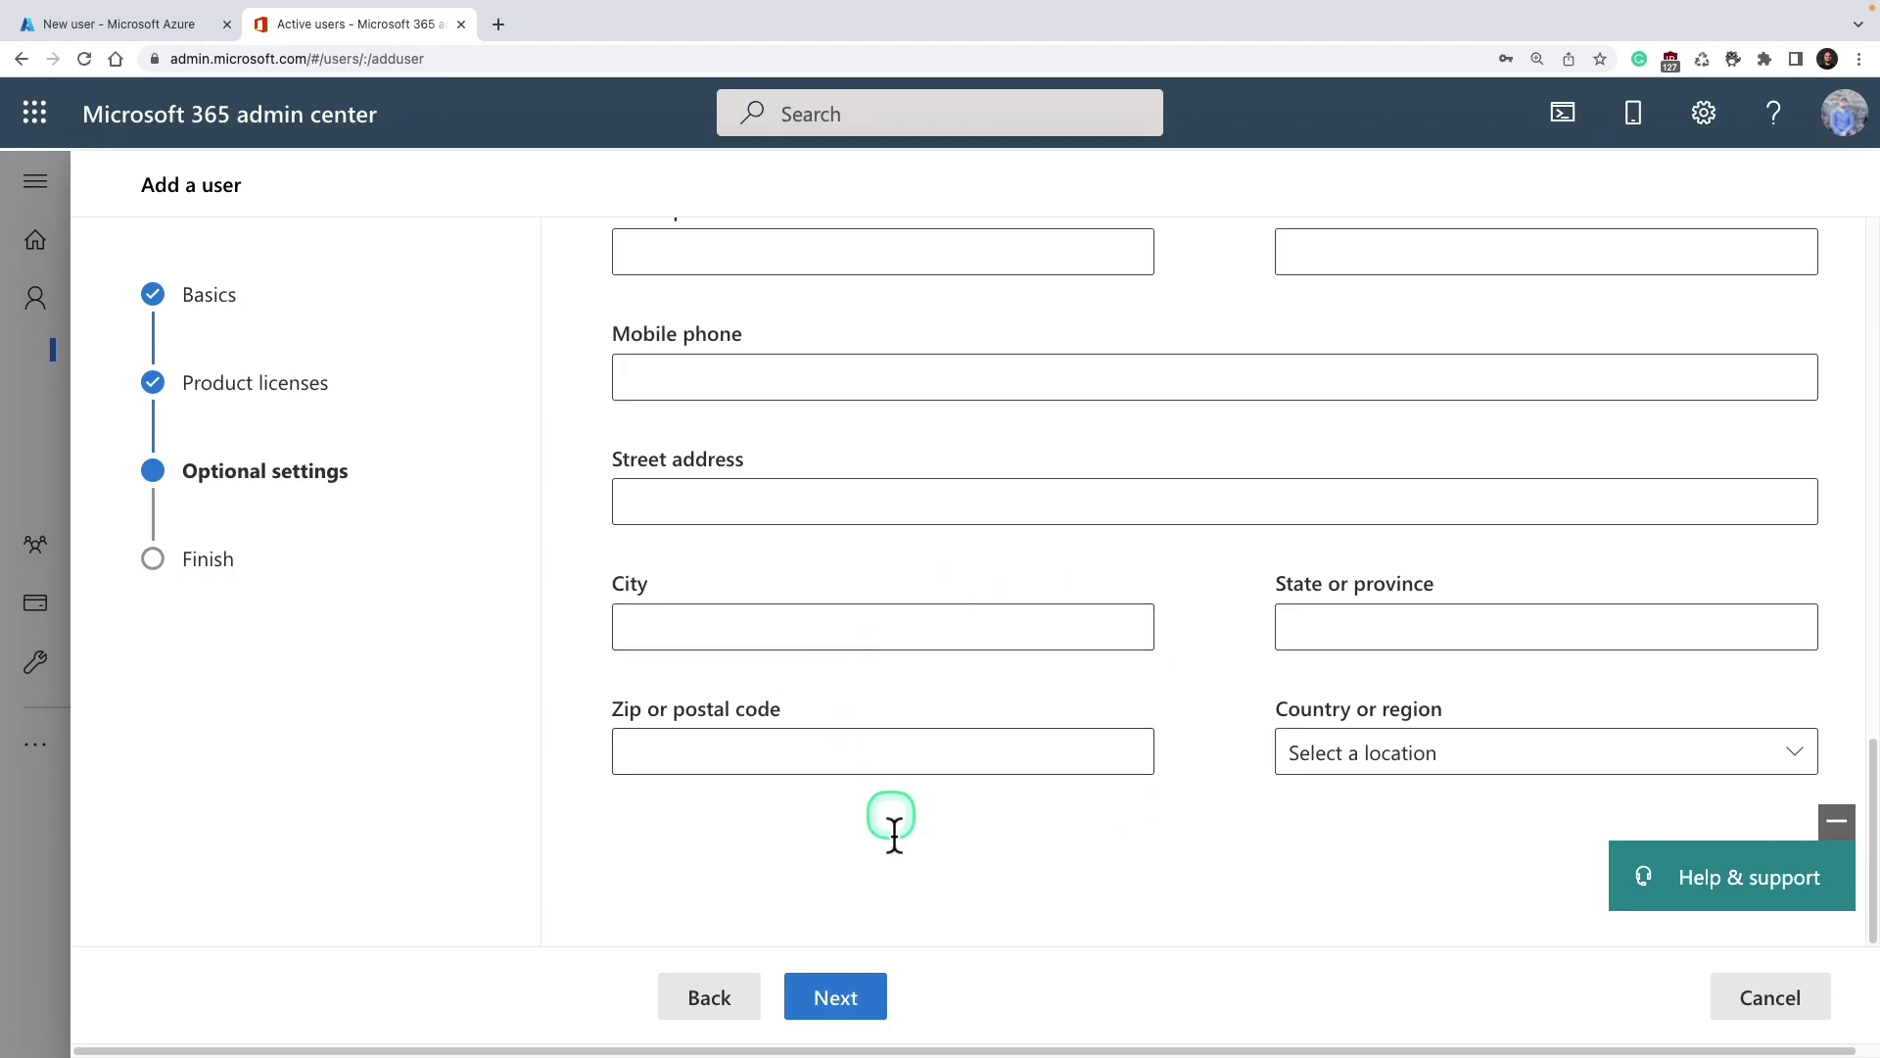
{"action": "left_click", "coordinate": [868, 1009]}
Review the summary, finish adding the user and return to the active users list
{"action": "scroll", "coordinate": [955, 773], "scroll_direction": "down", "scroll_amount": 3}
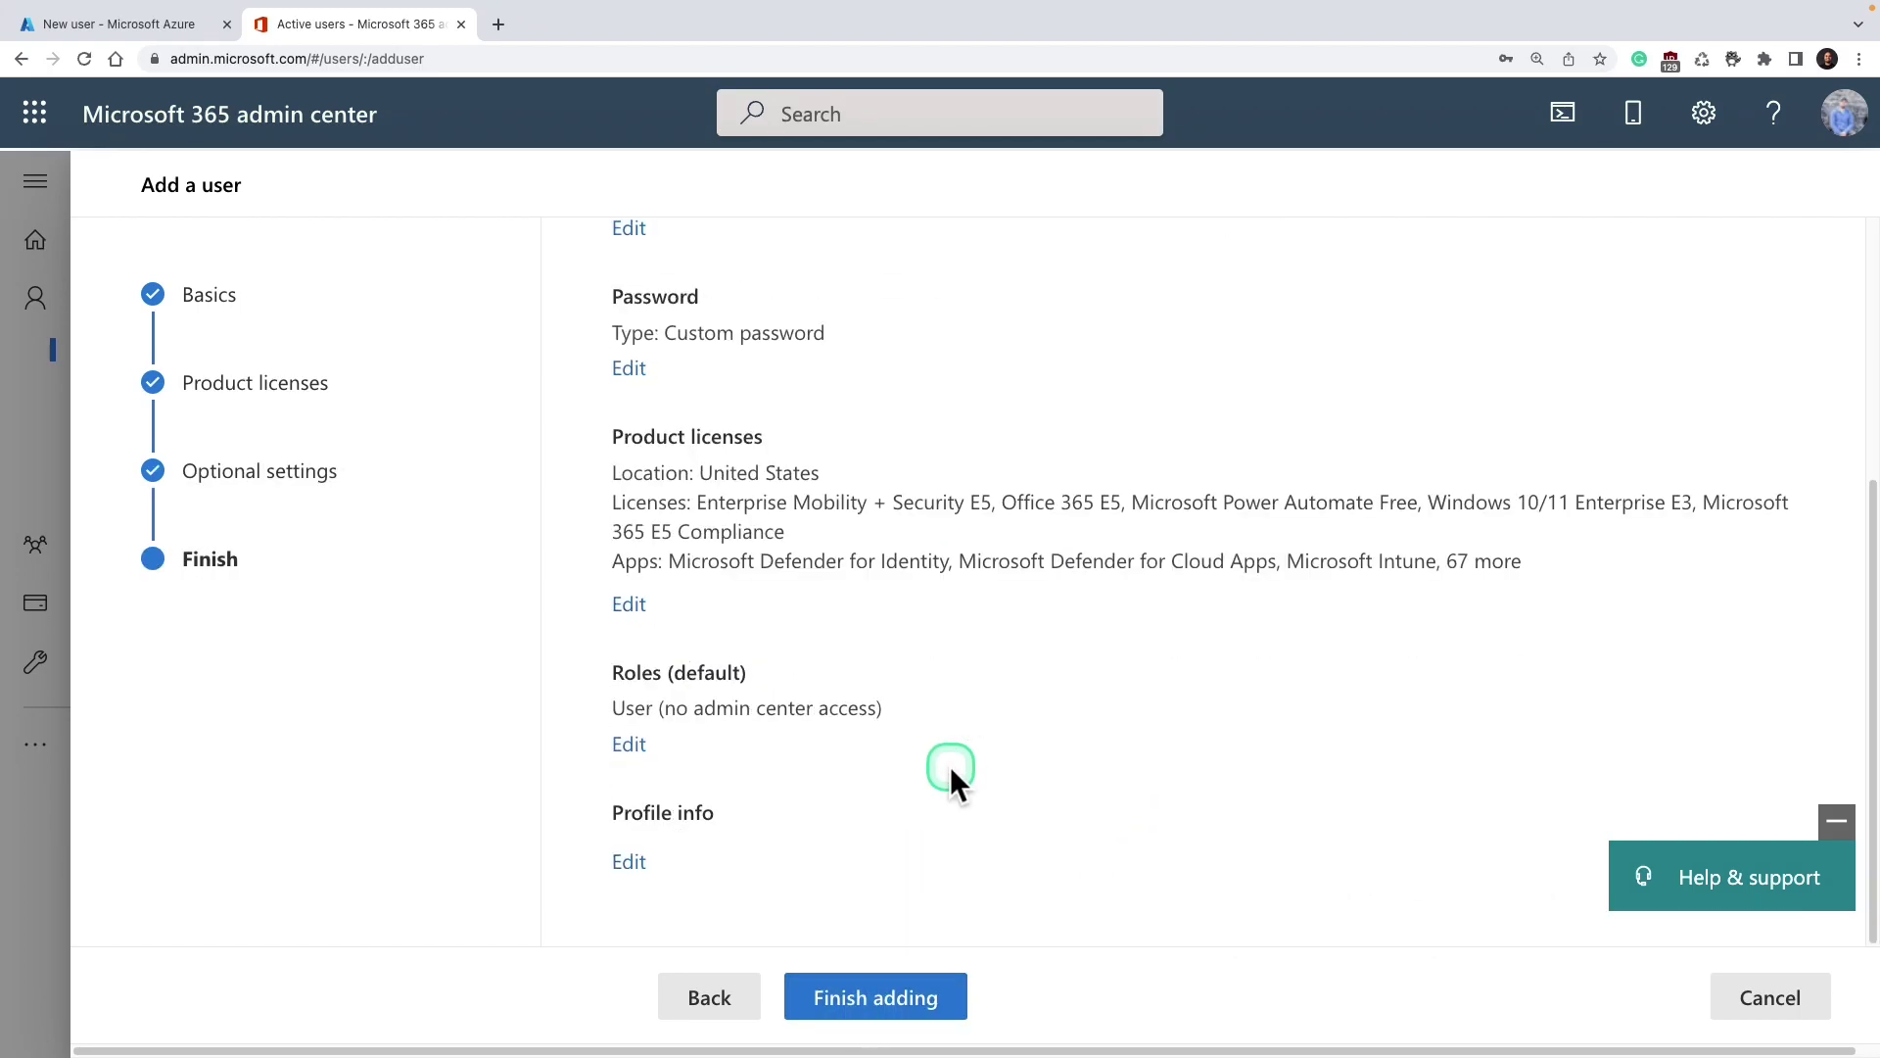
{"action": "left_click", "coordinate": [857, 1008]}
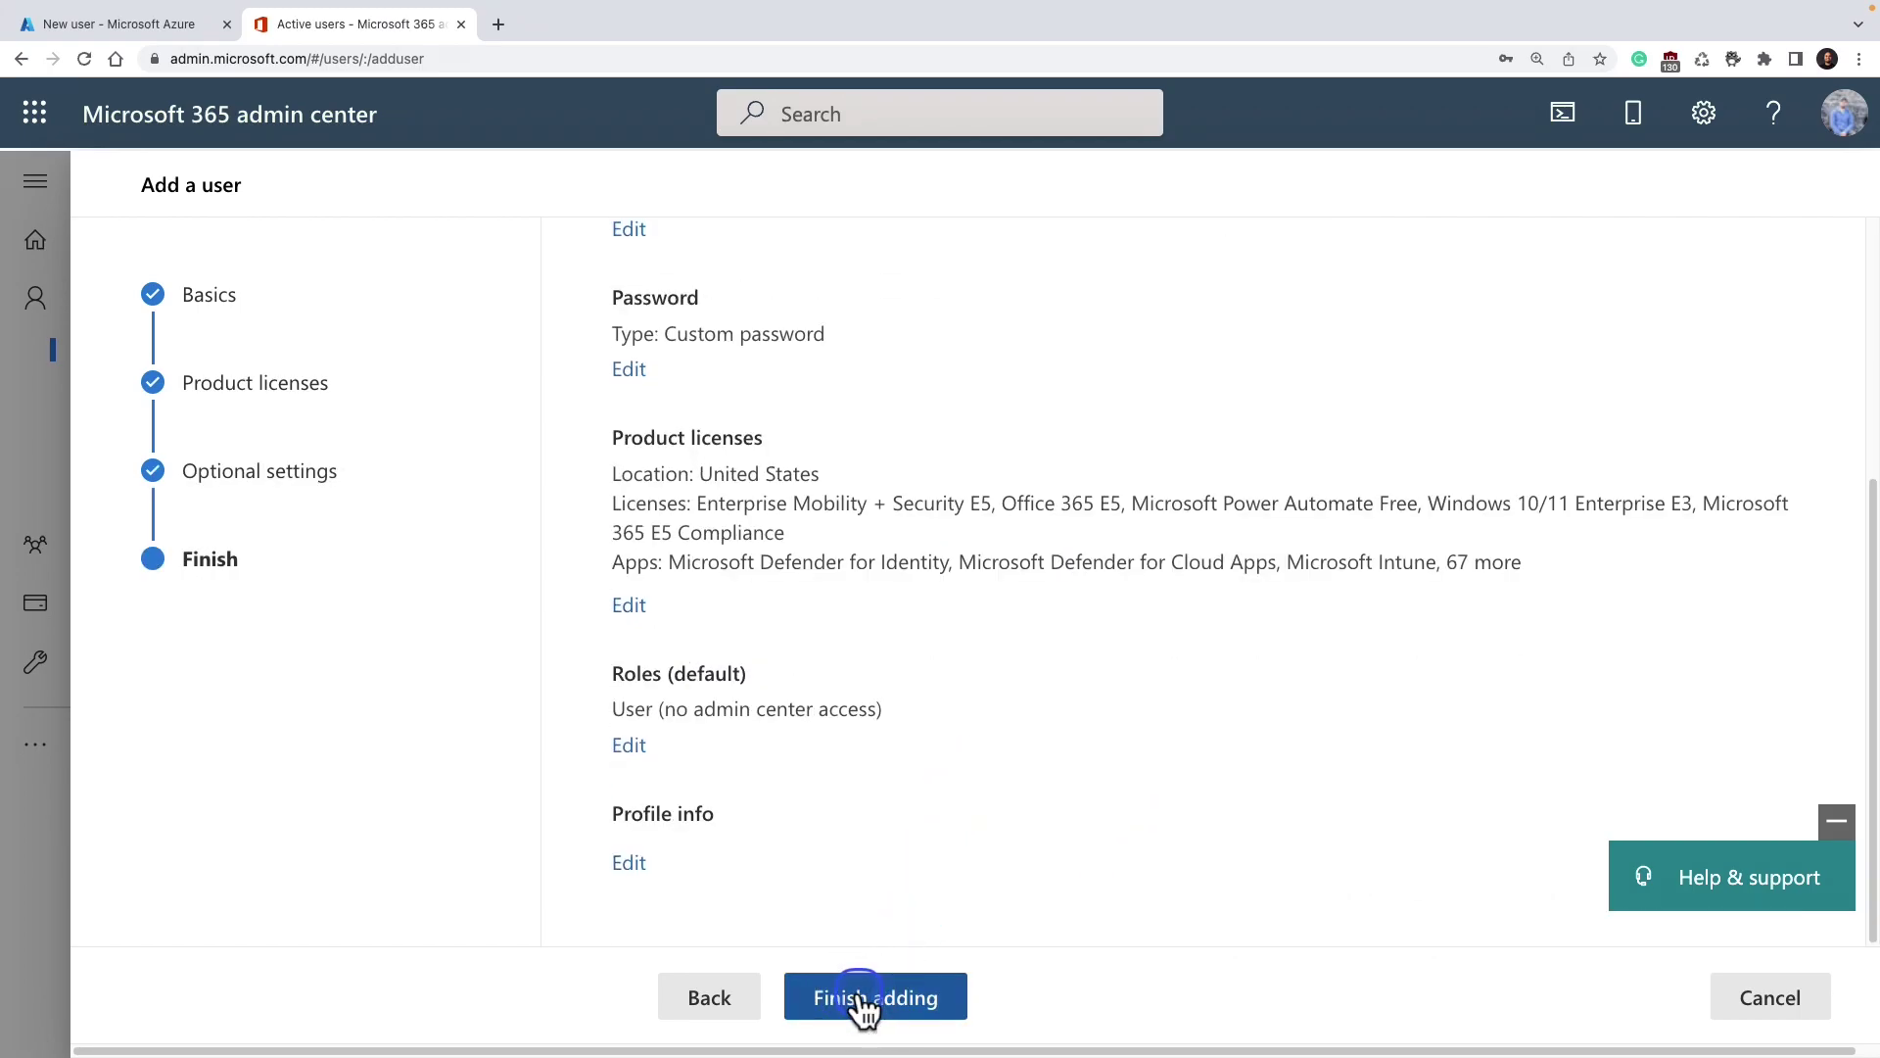
{"action": "left_click", "coordinate": [729, 1024]}
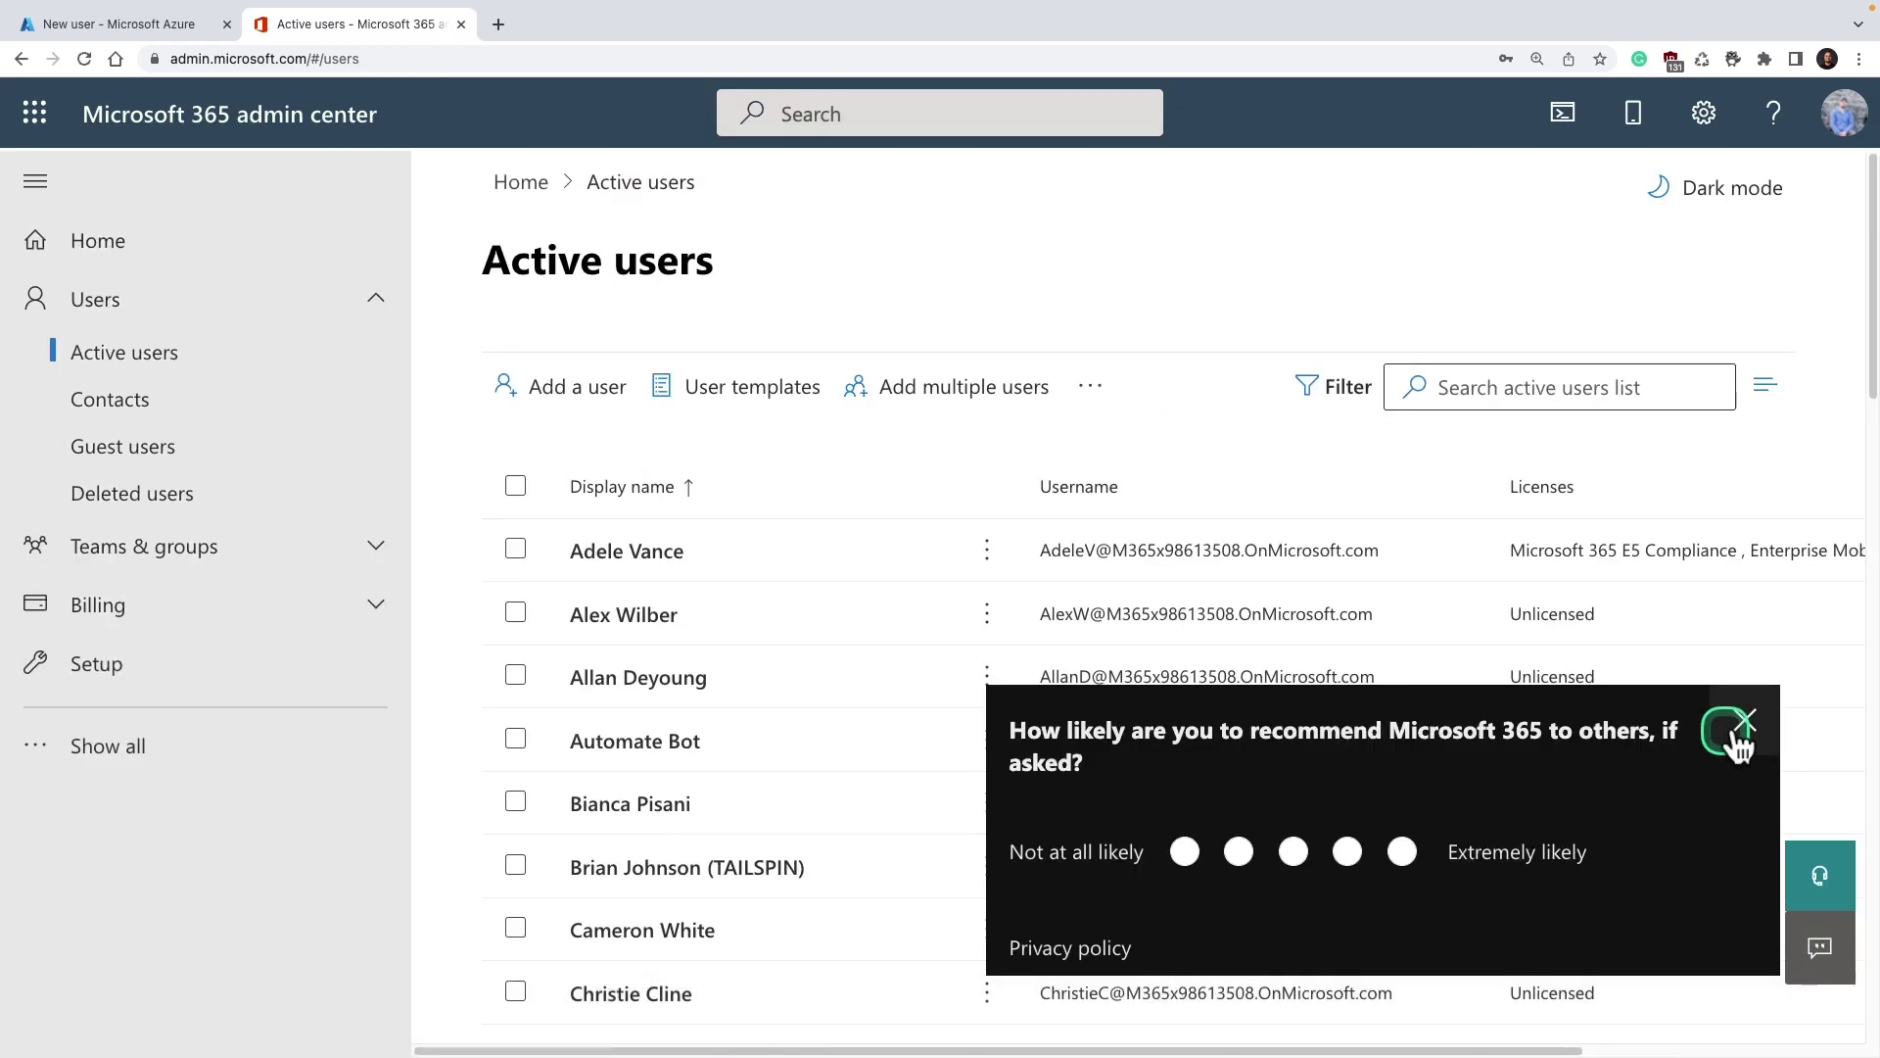
Dismiss the recommendation survey and search the active users list for ms100
{"action": "left_click", "coordinate": [1738, 722]}
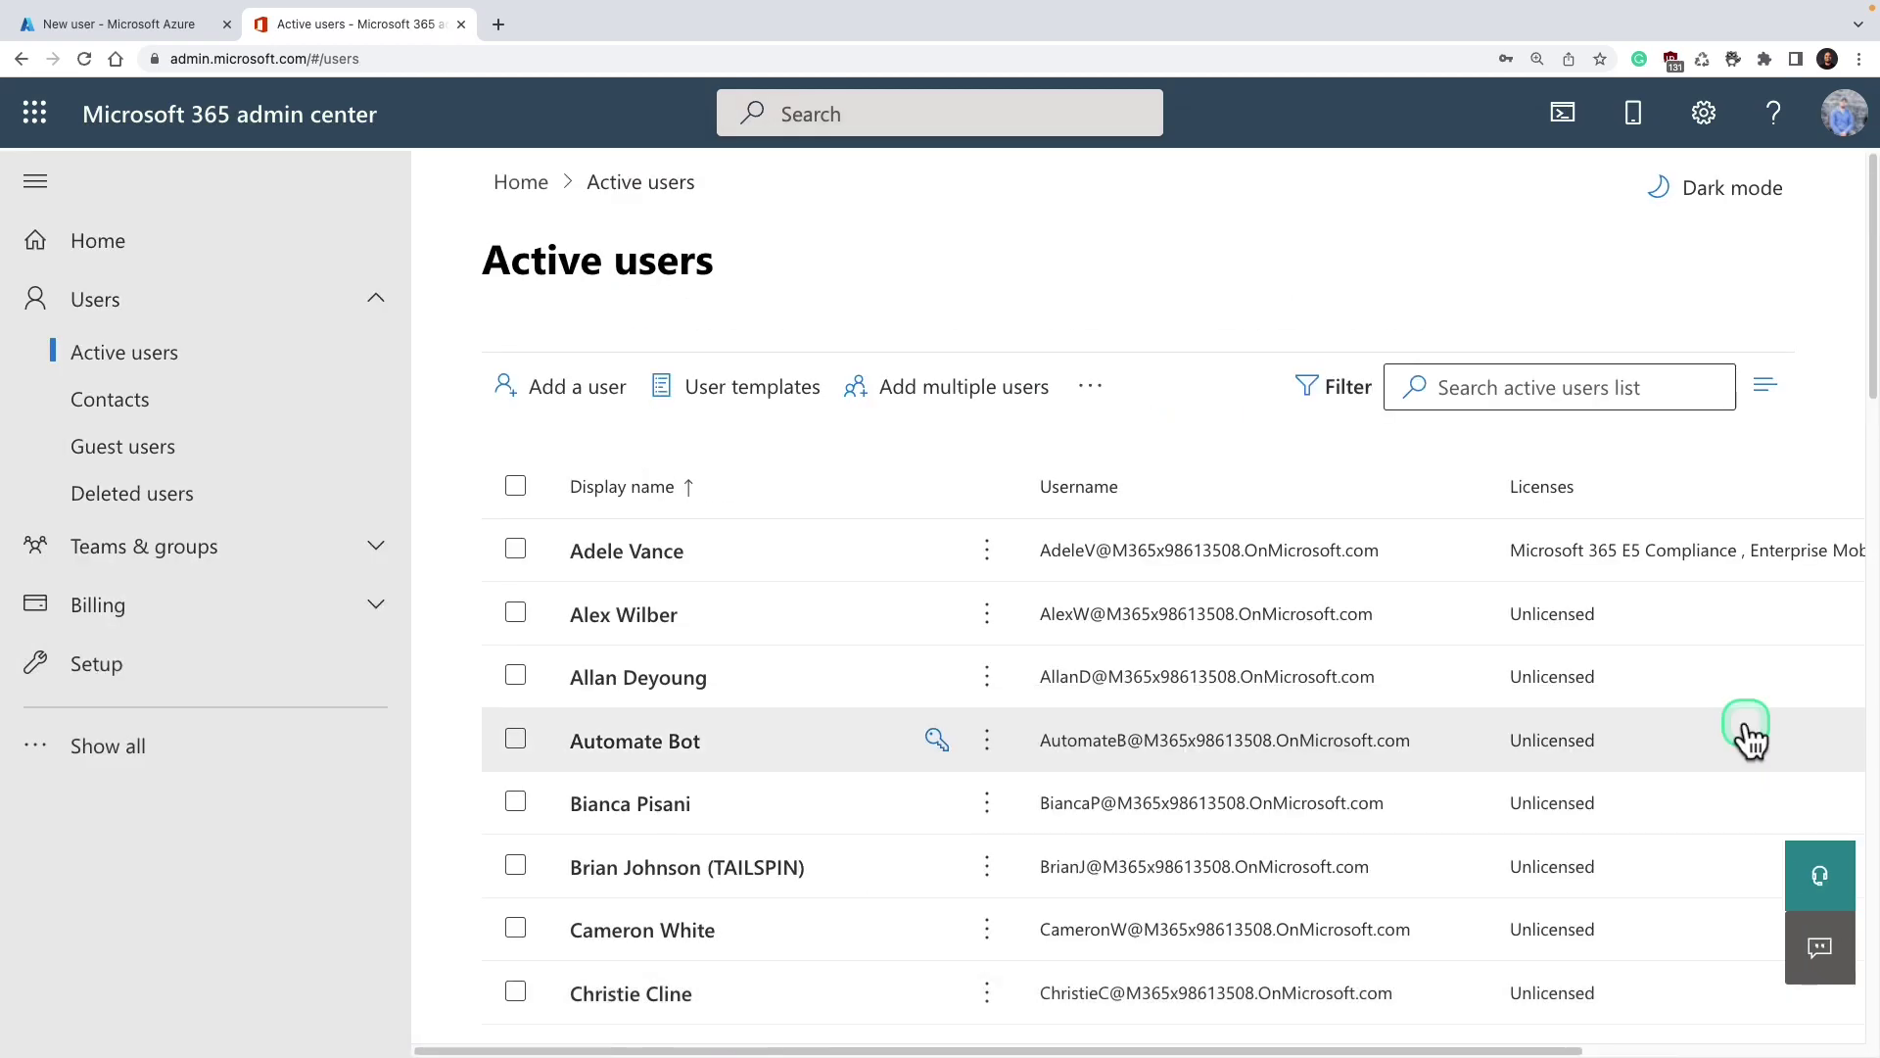
{"action": "left_click", "coordinate": [1551, 404]}
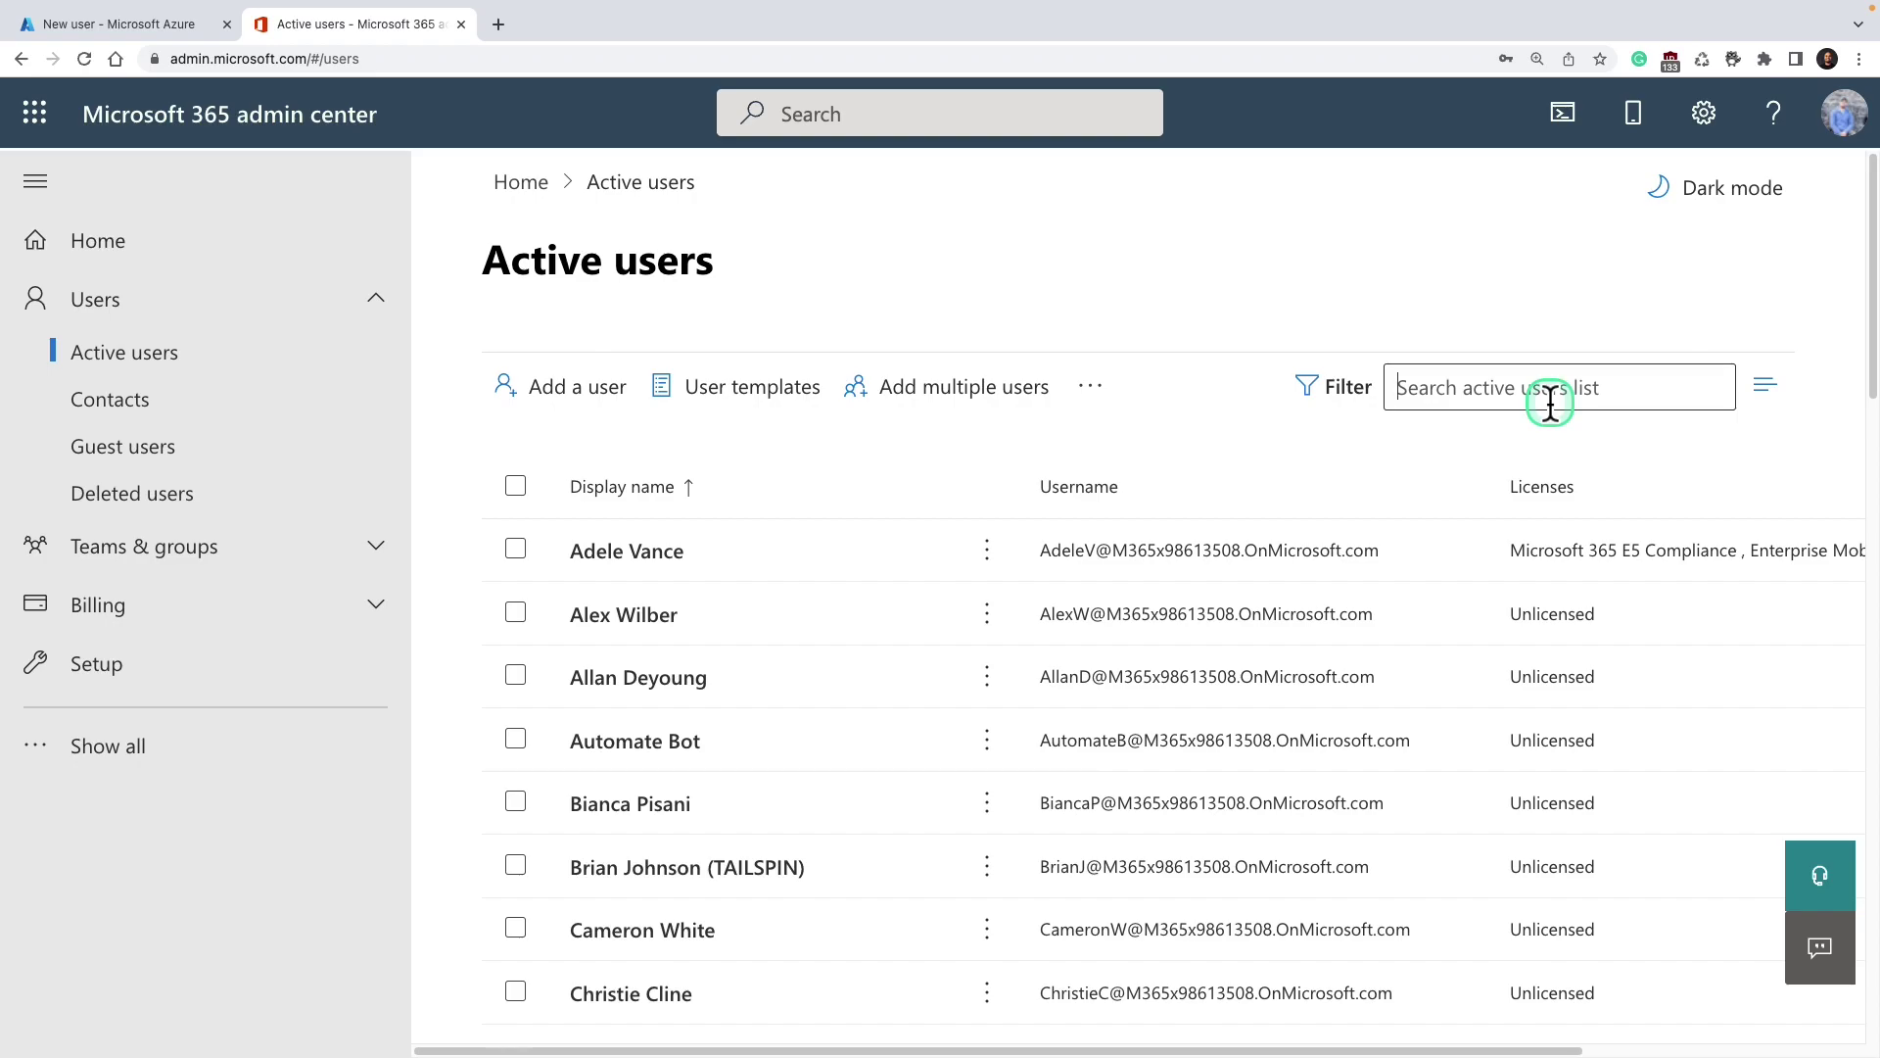
{"action": "type", "text": "ms100"}
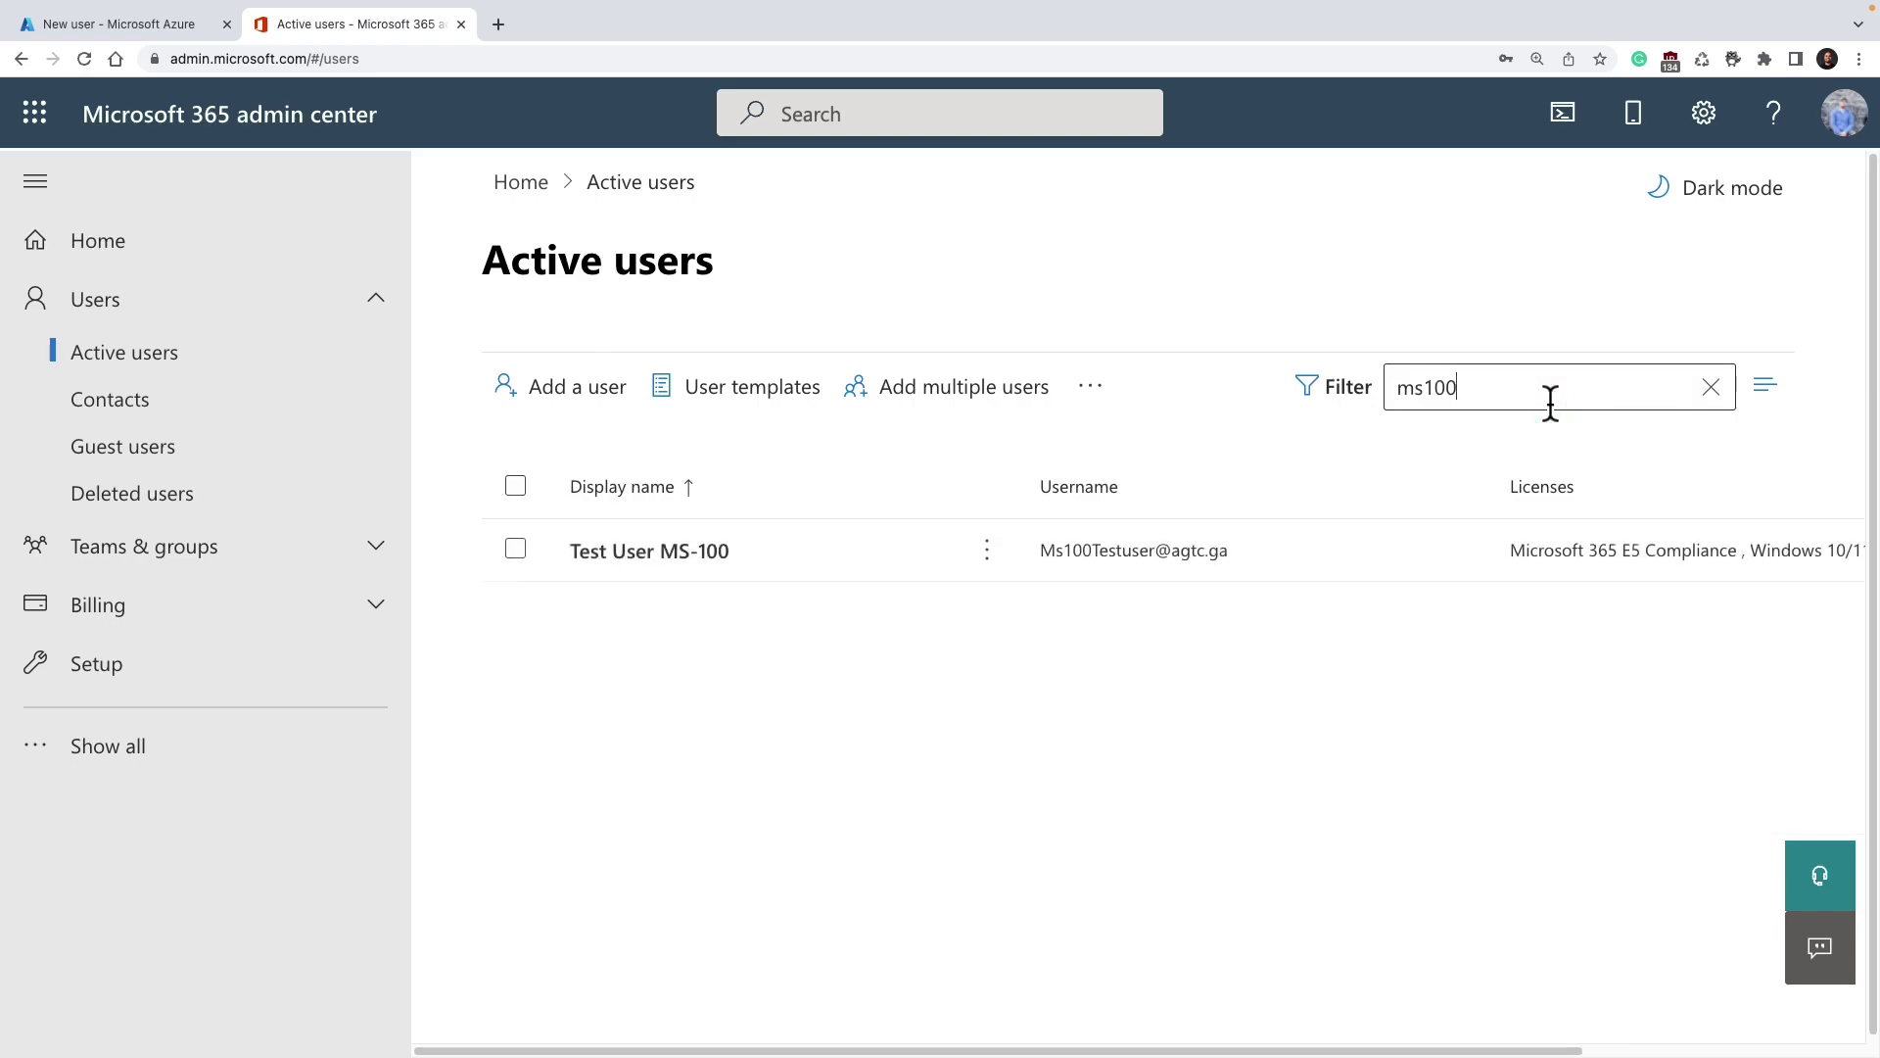
Open the details of Test User MS-100, review the assigned licenses under Licenses and apps, and close the details
{"action": "left_click", "coordinate": [676, 552]}
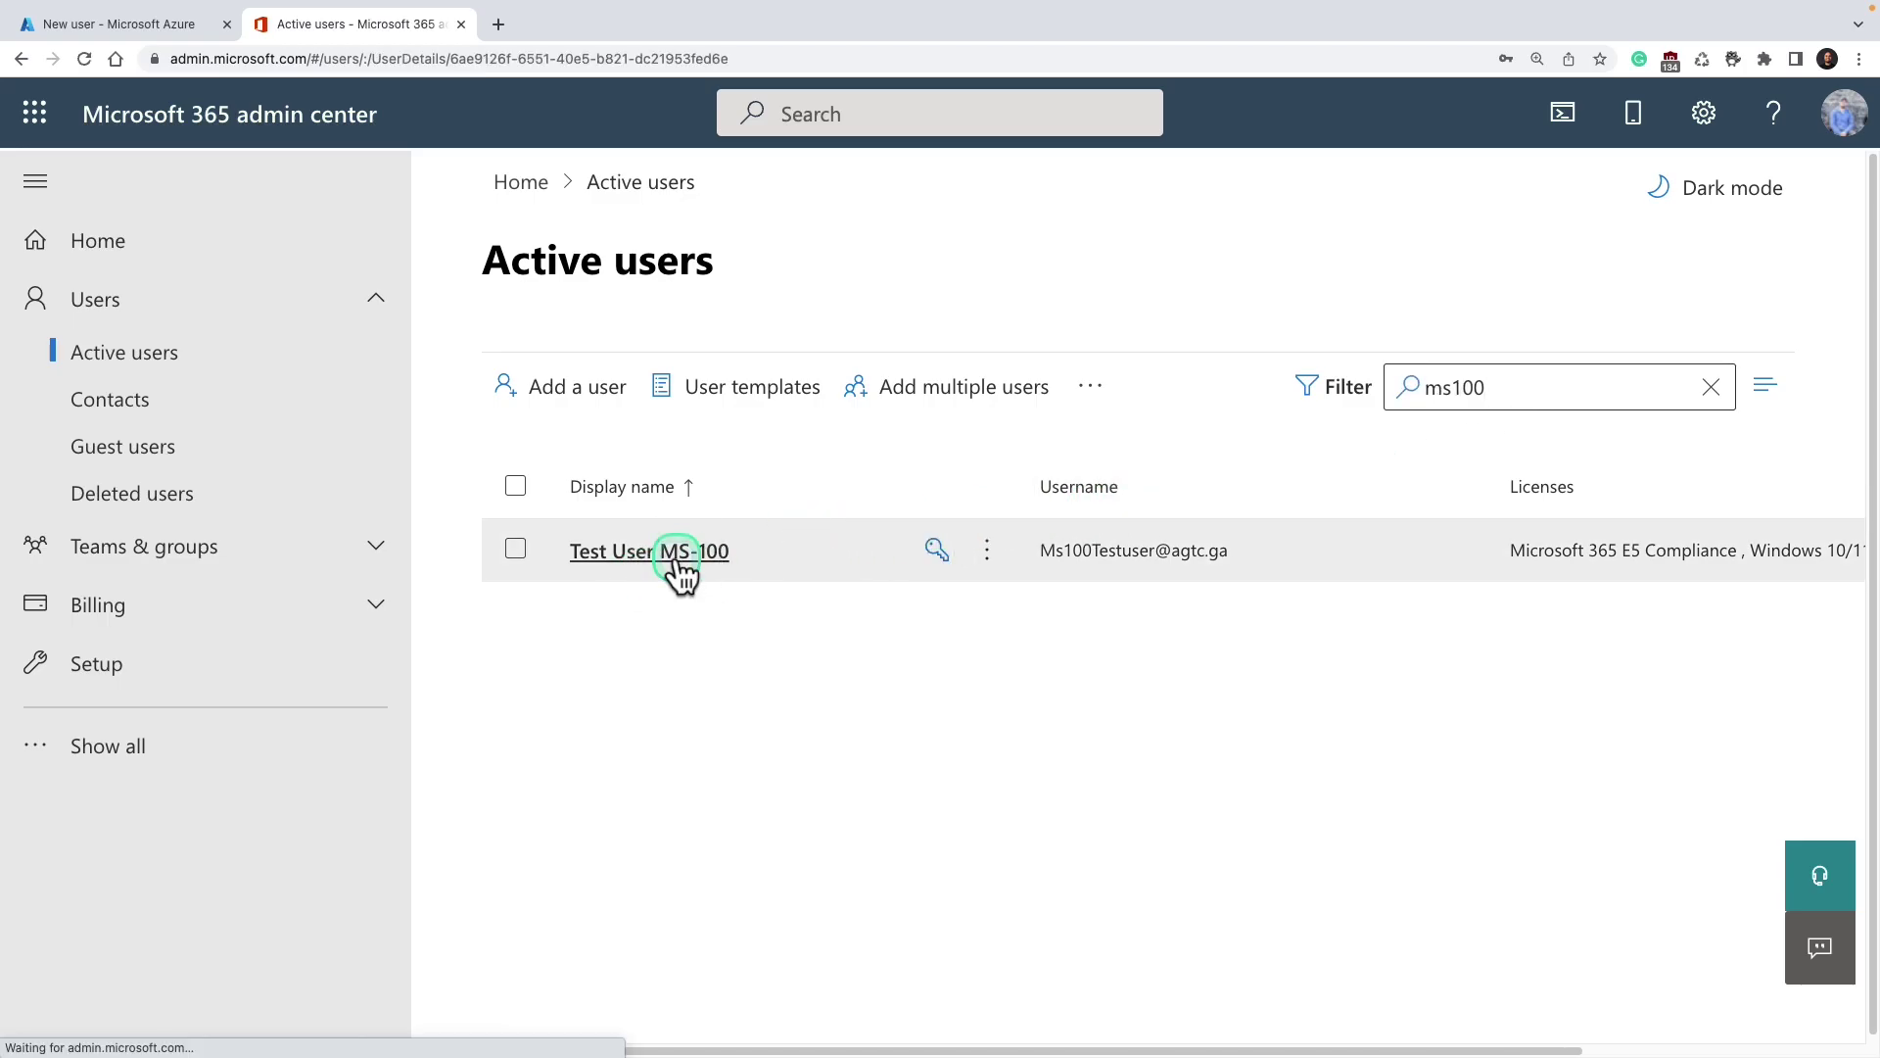
{"action": "left_click", "coordinate": [1350, 498]}
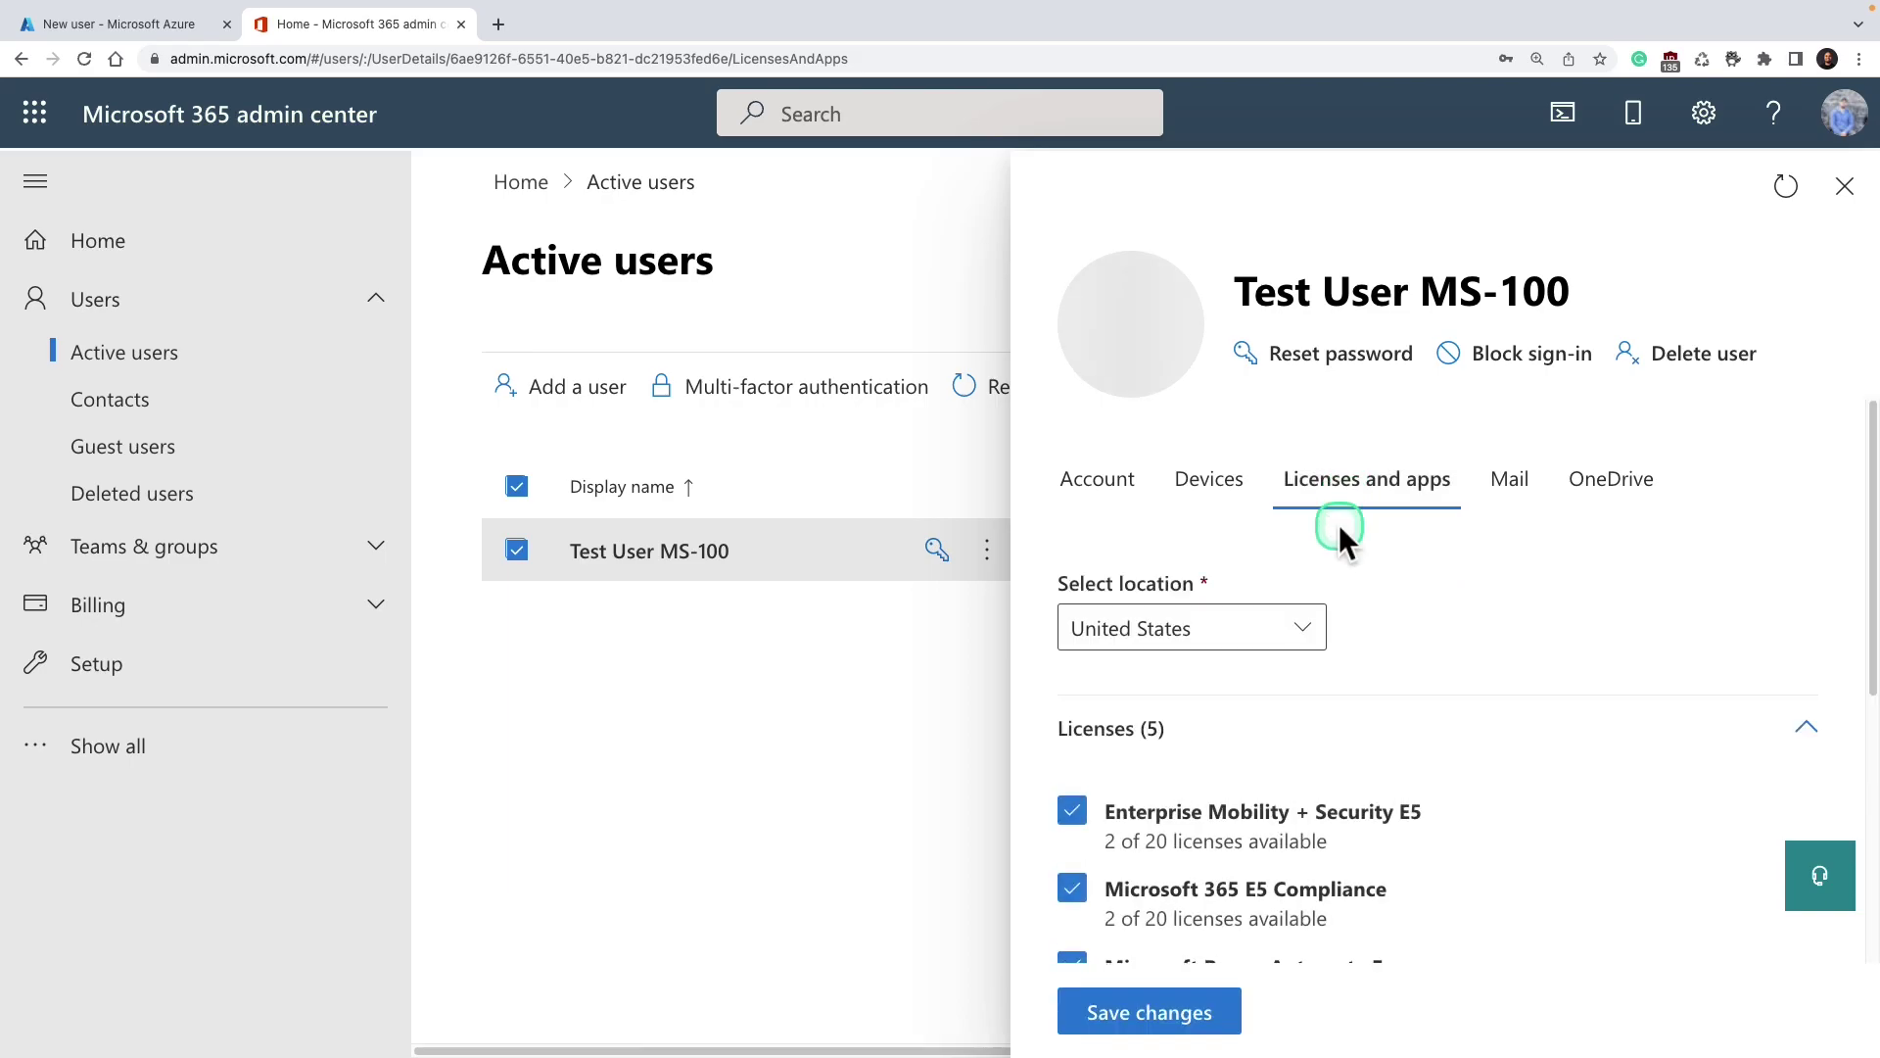
{"action": "scroll", "coordinate": [1335, 585], "scroll_direction": "down", "scroll_amount": 5}
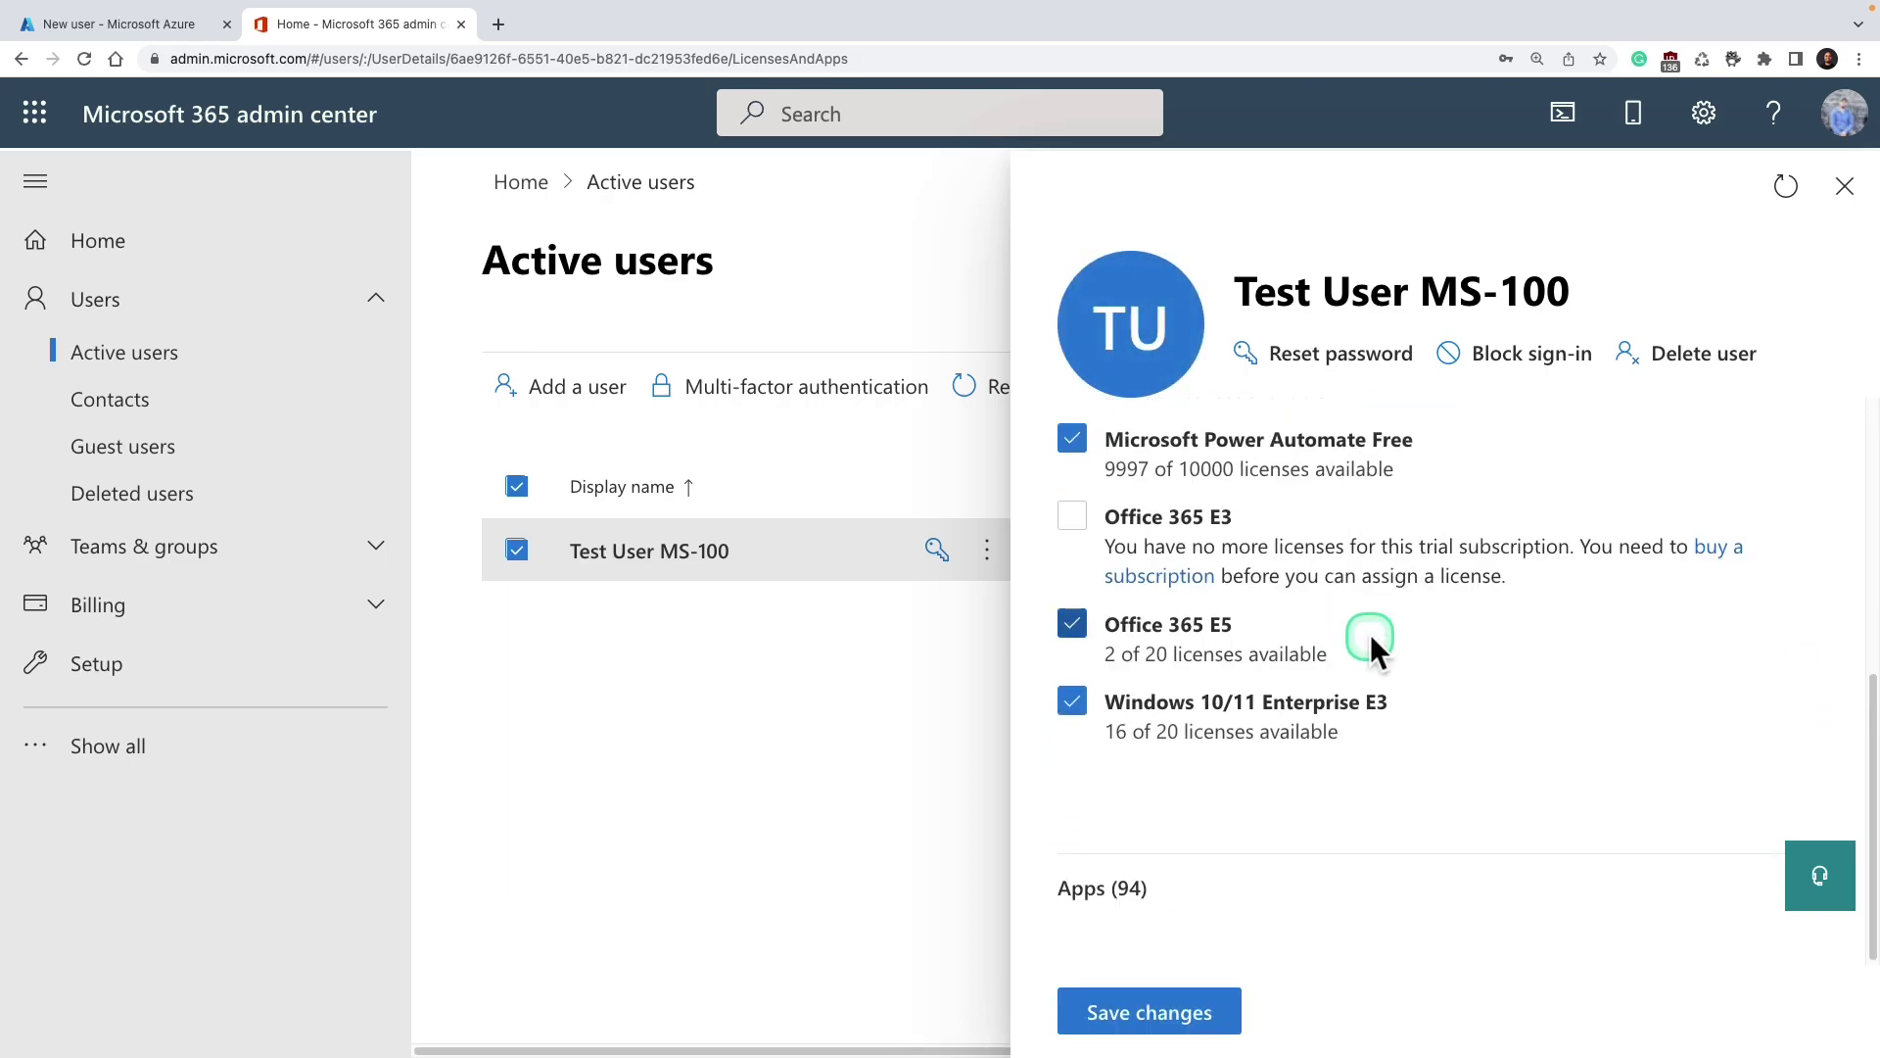
{"action": "scroll", "coordinate": [1371, 633], "scroll_direction": "up", "scroll_amount": 5}
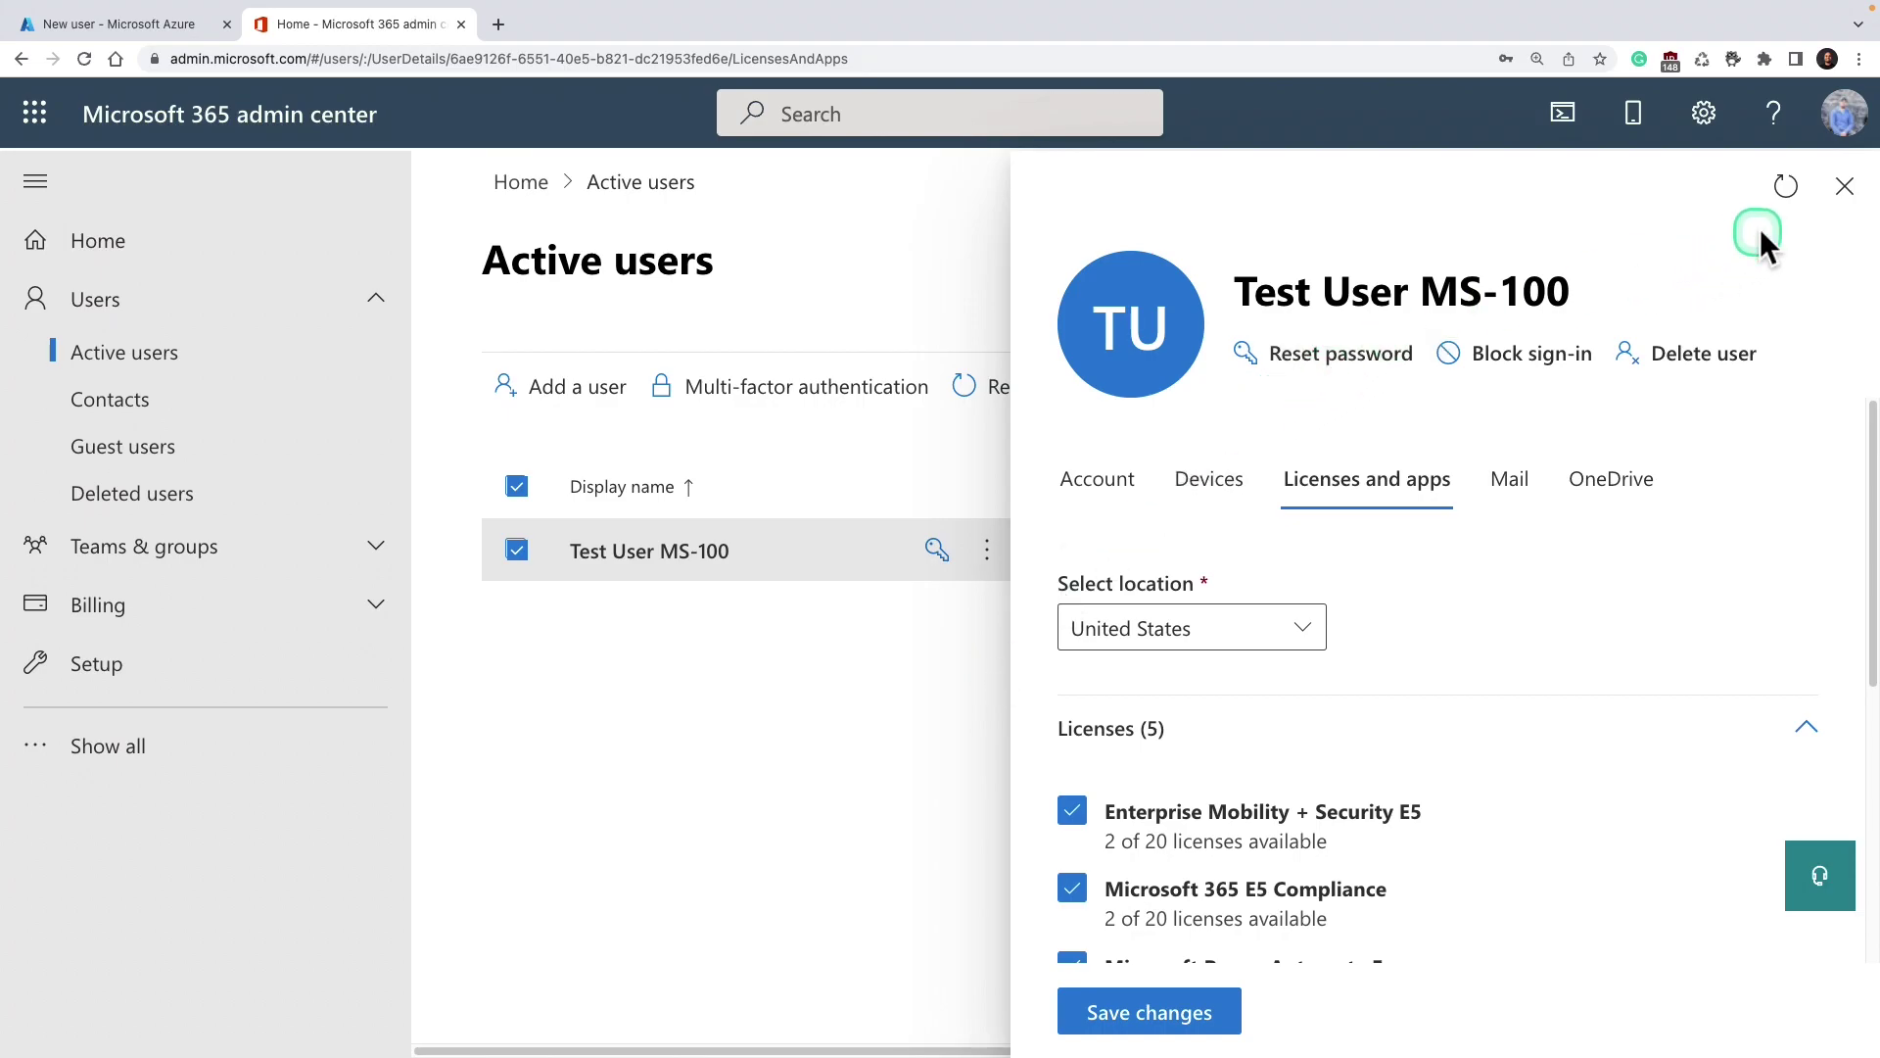
{"action": "left_click", "coordinate": [1854, 201]}
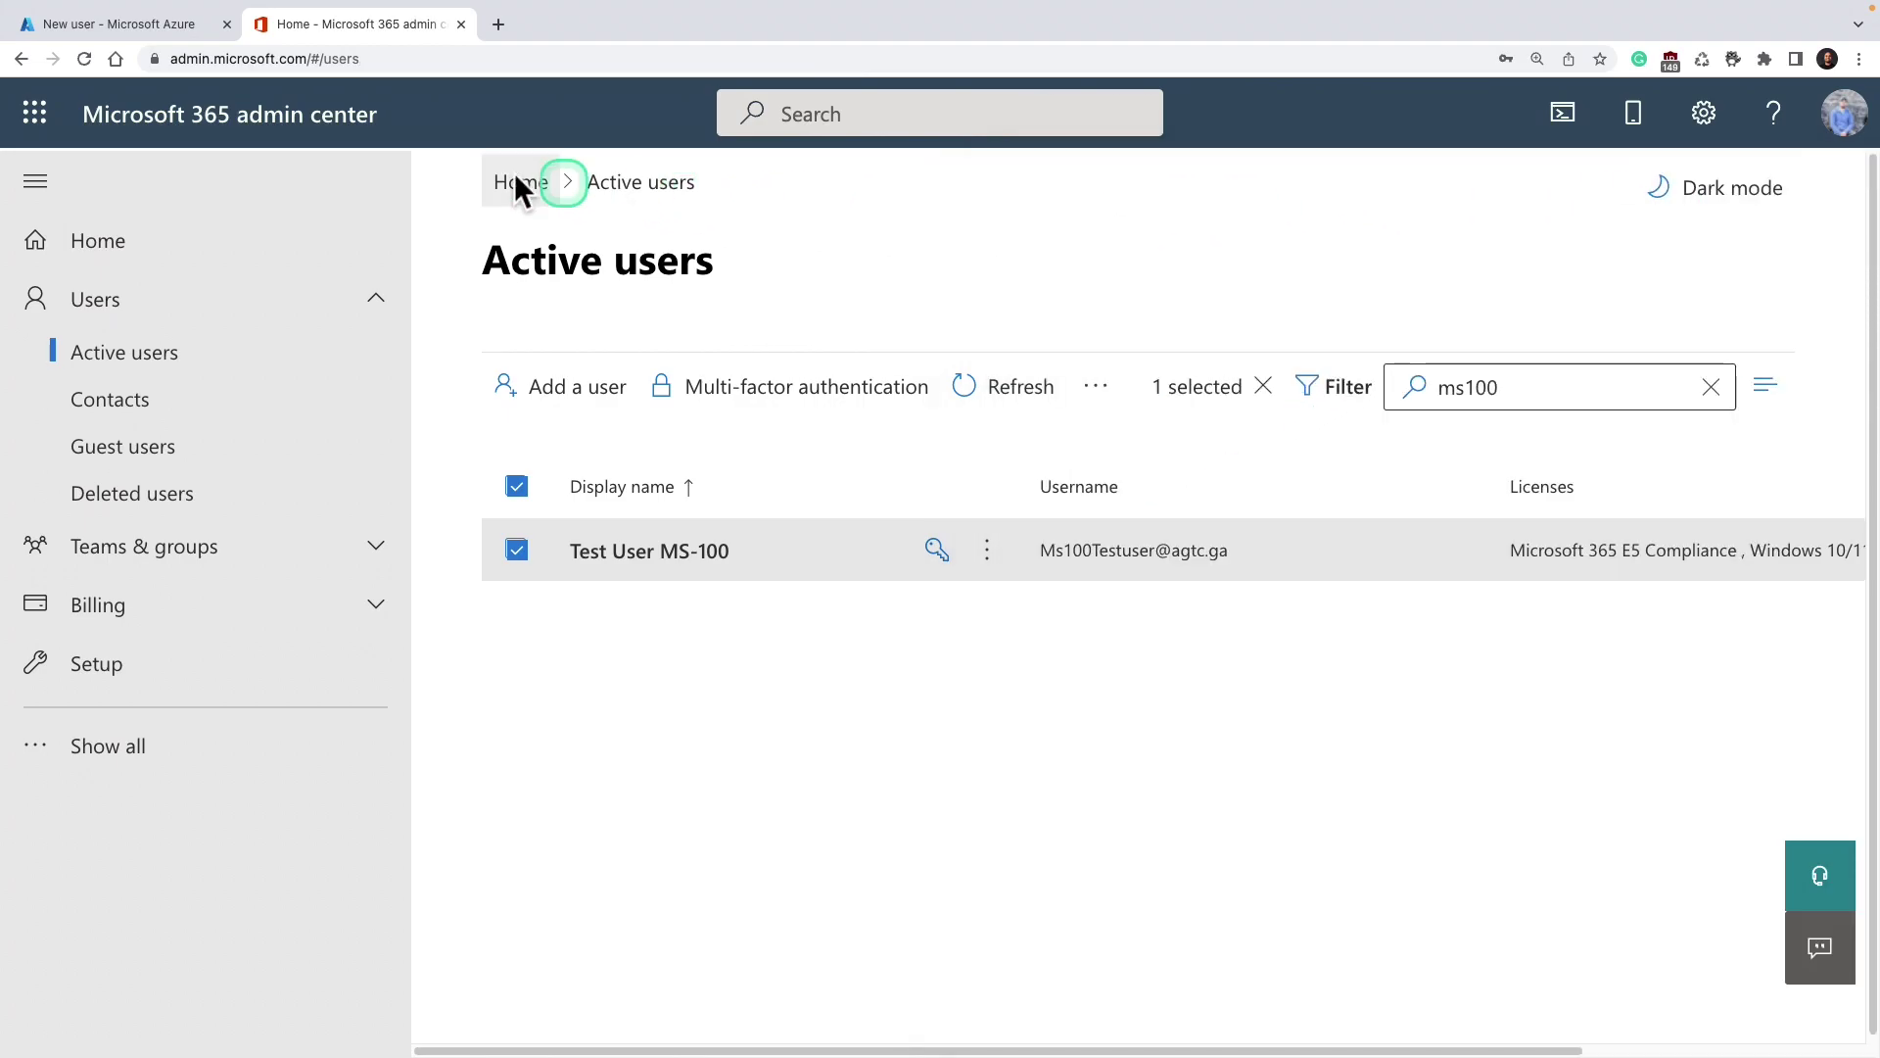
Start adding multiple users from the active users list and choose to upload a CSV with user information
{"action": "left_click", "coordinate": [281, 127]}
{"action": "left_click", "coordinate": [204, 360]}
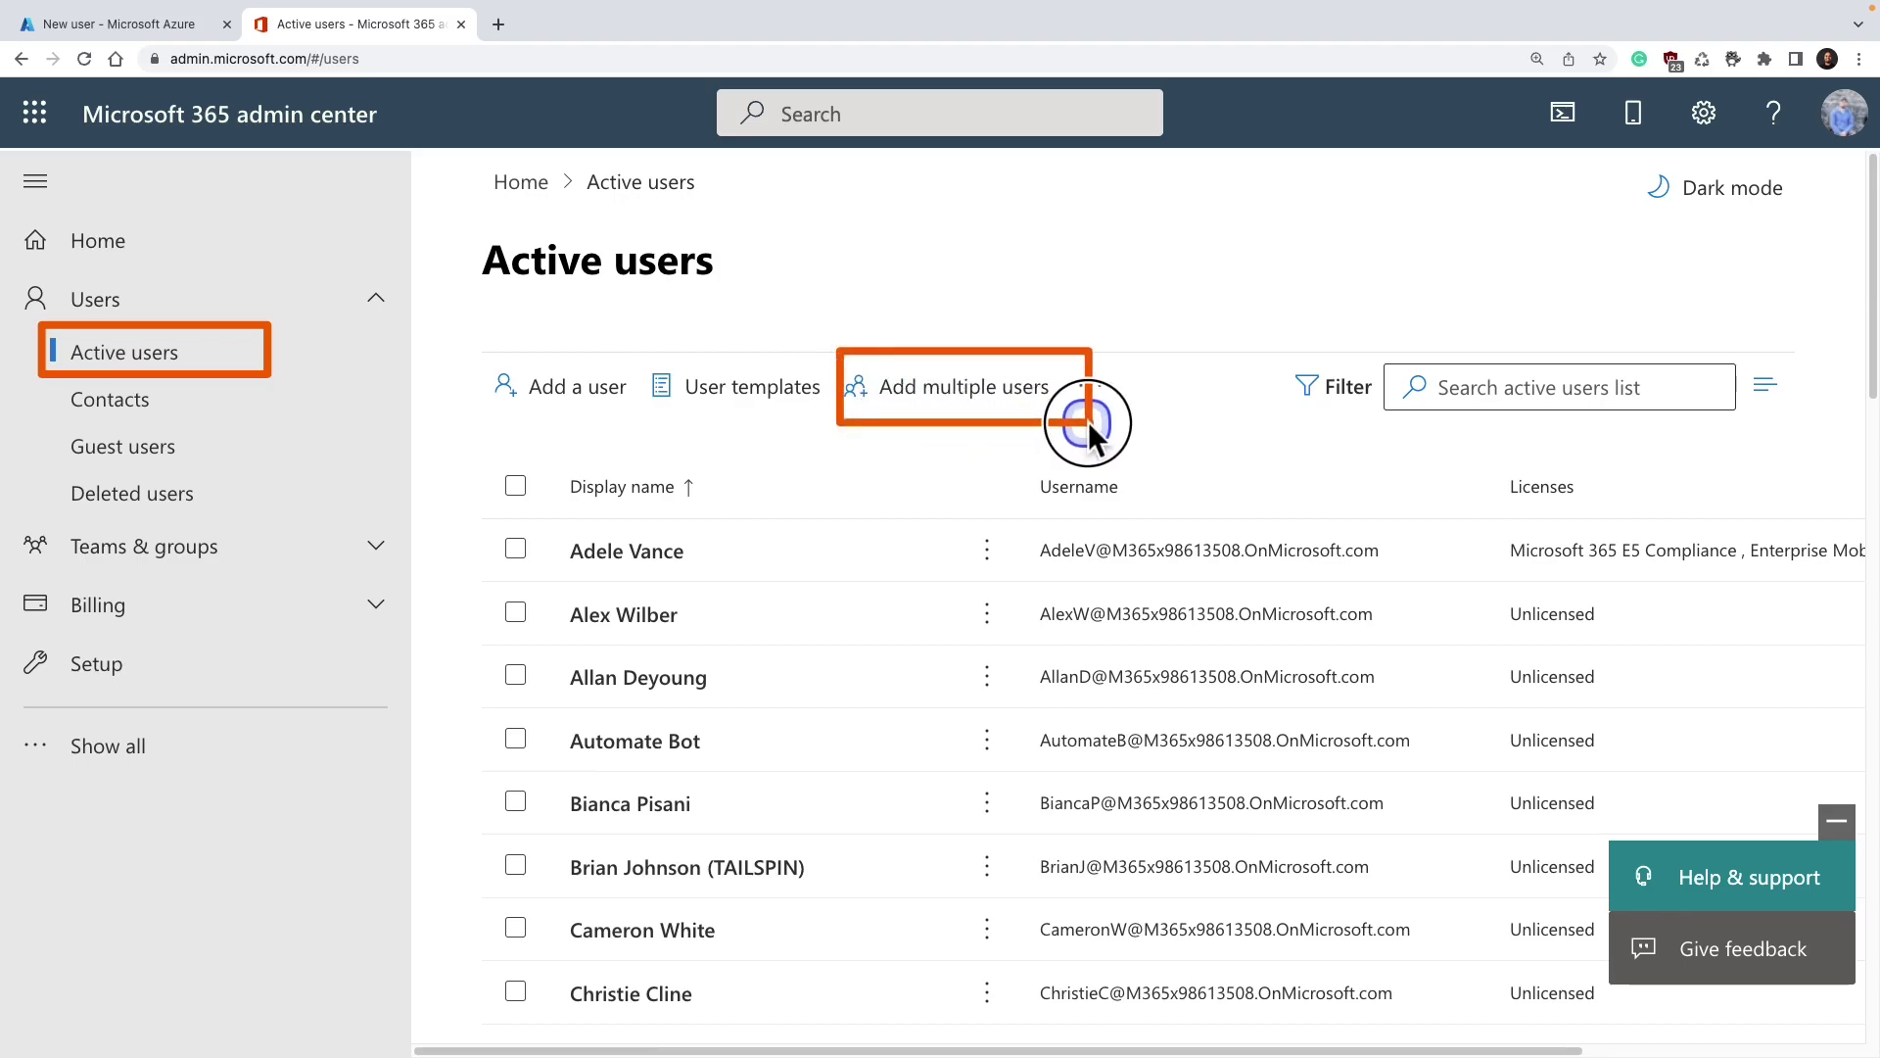
{"action": "left_click", "coordinate": [997, 397]}
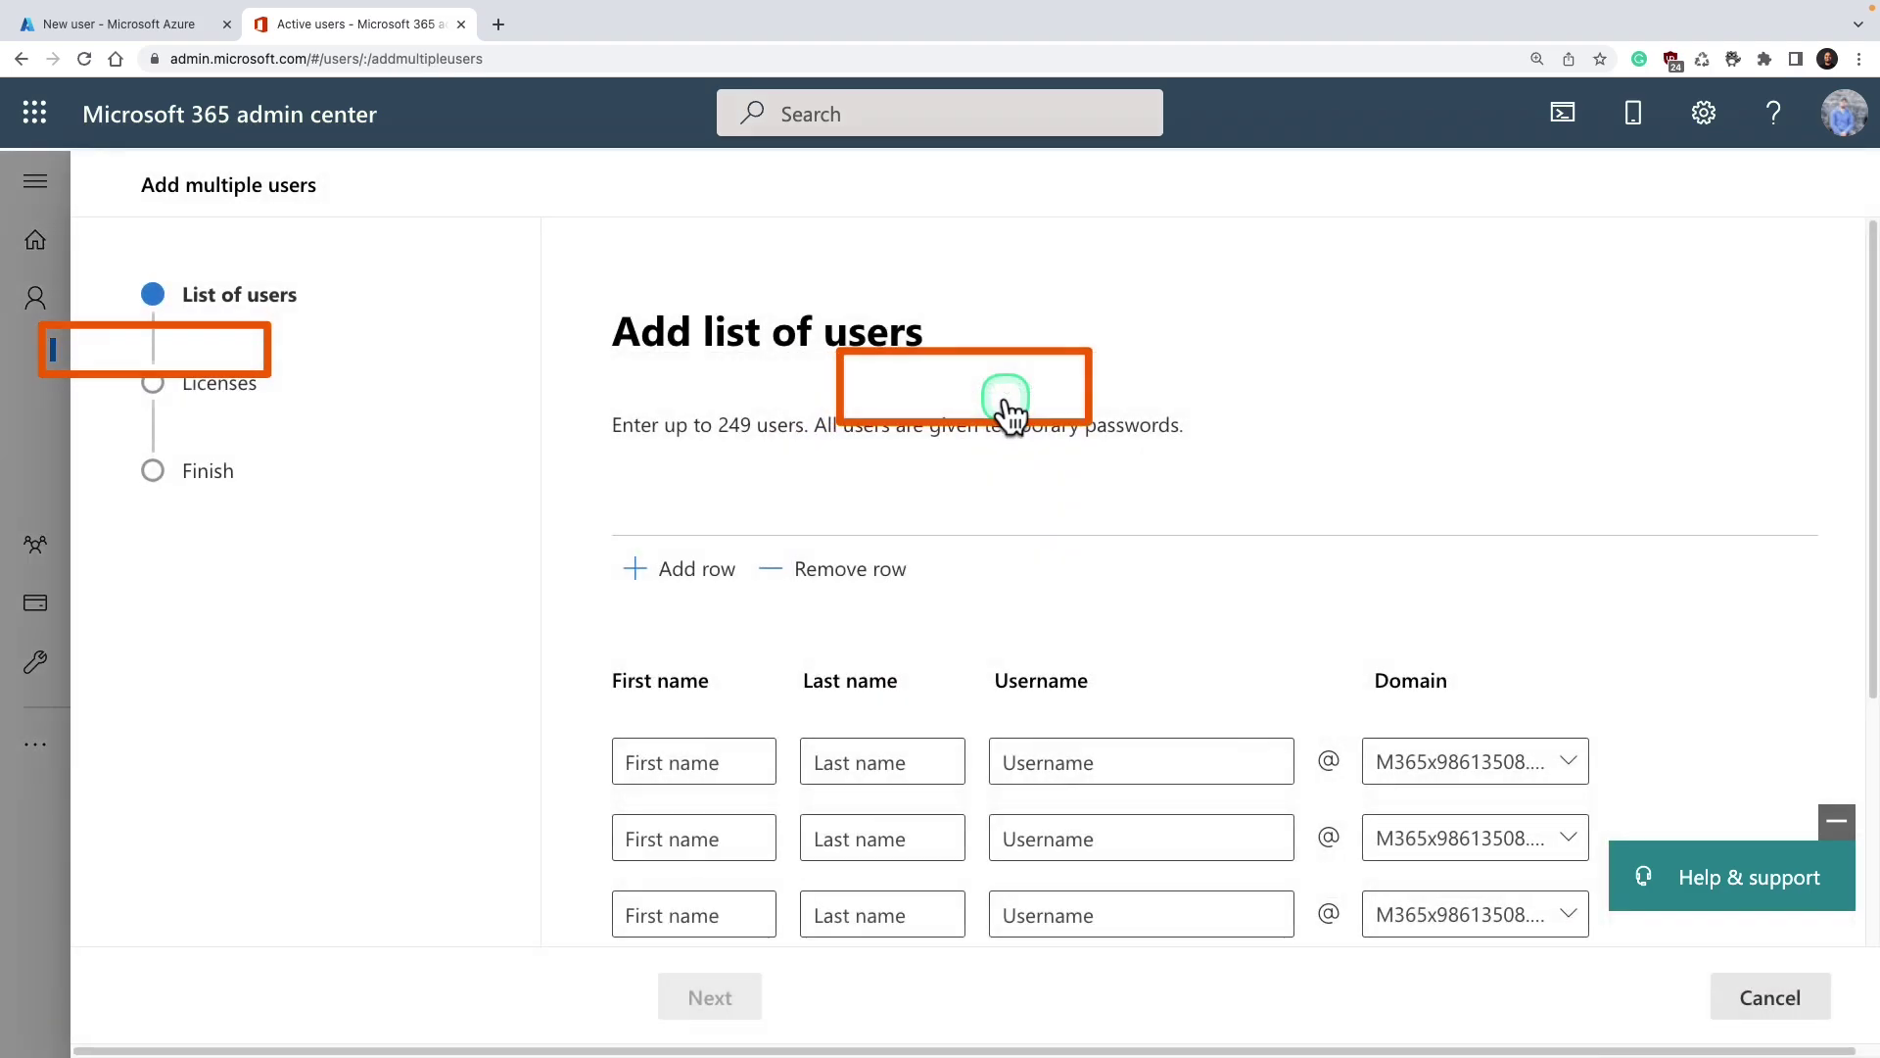
{"action": "scroll", "coordinate": [1016, 403], "scroll_direction": "down", "scroll_amount": 3}
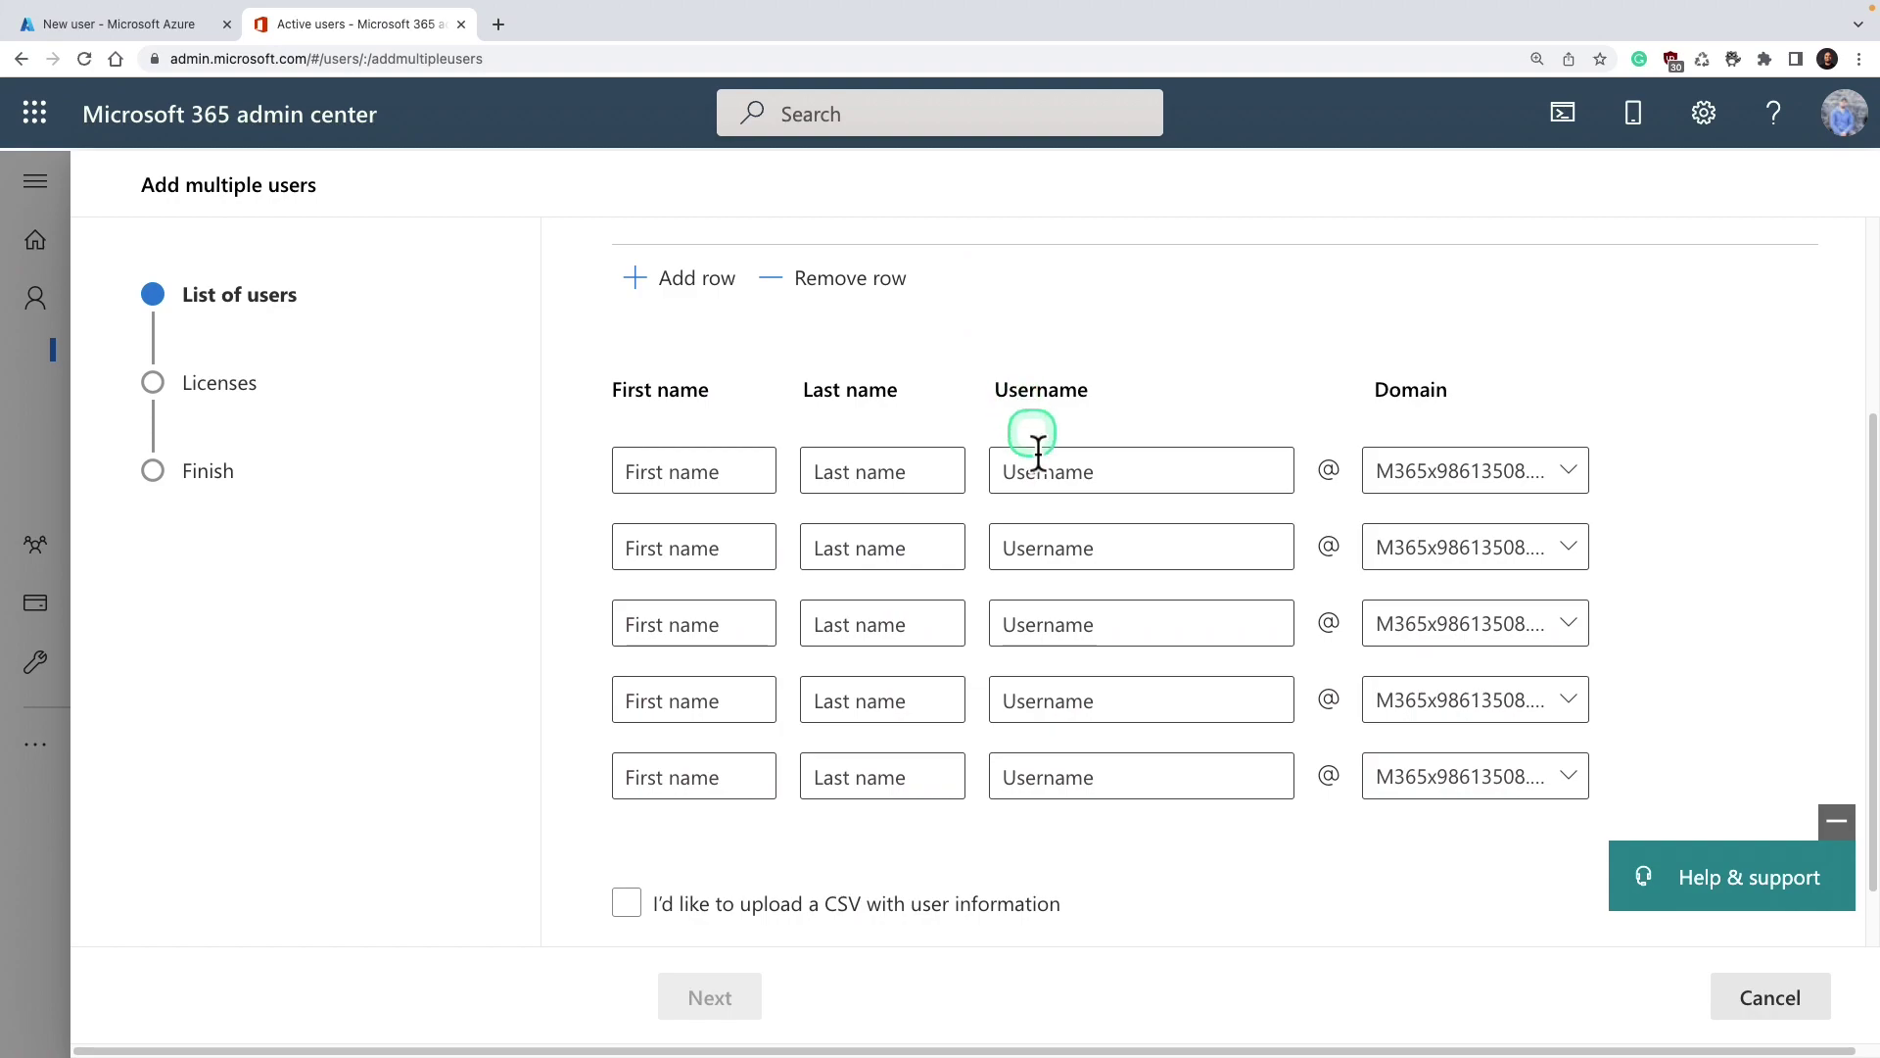
{"action": "scroll", "coordinate": [1039, 452], "scroll_direction": "down", "scroll_amount": 1}
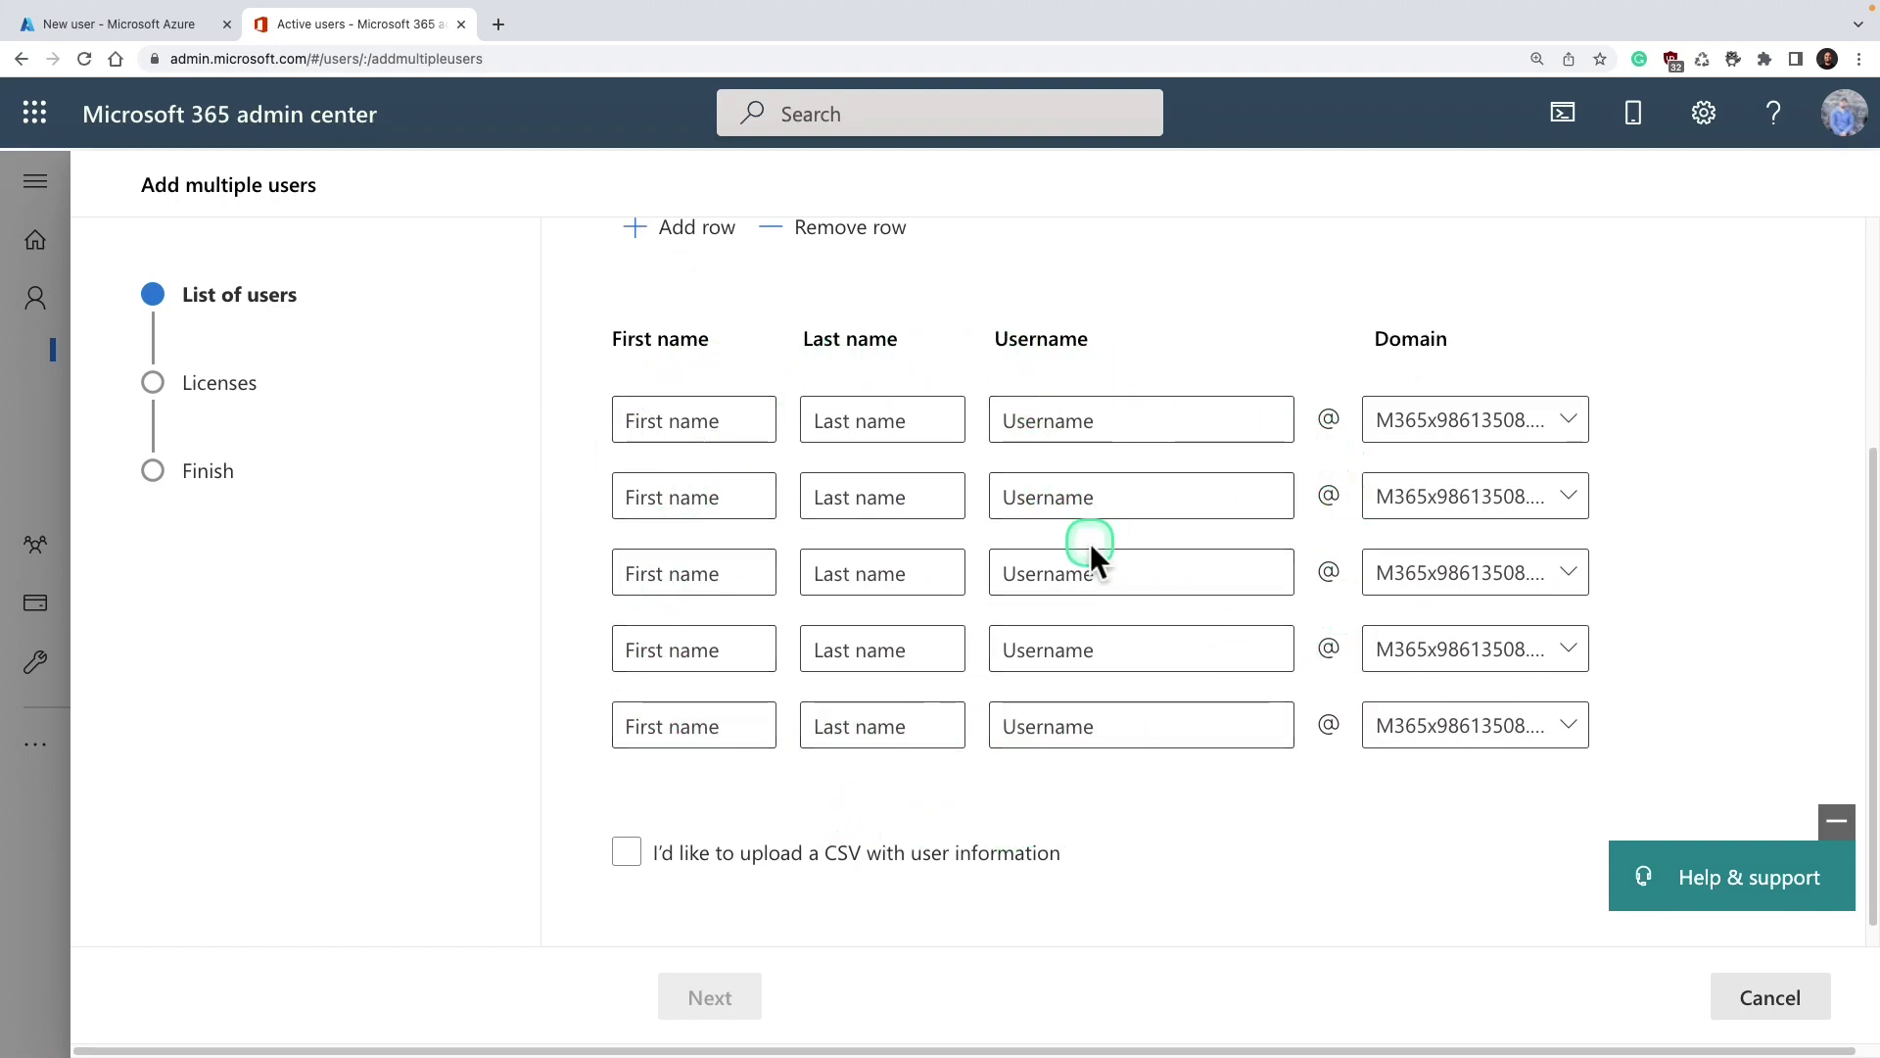
{"action": "left_click", "coordinate": [921, 852]}
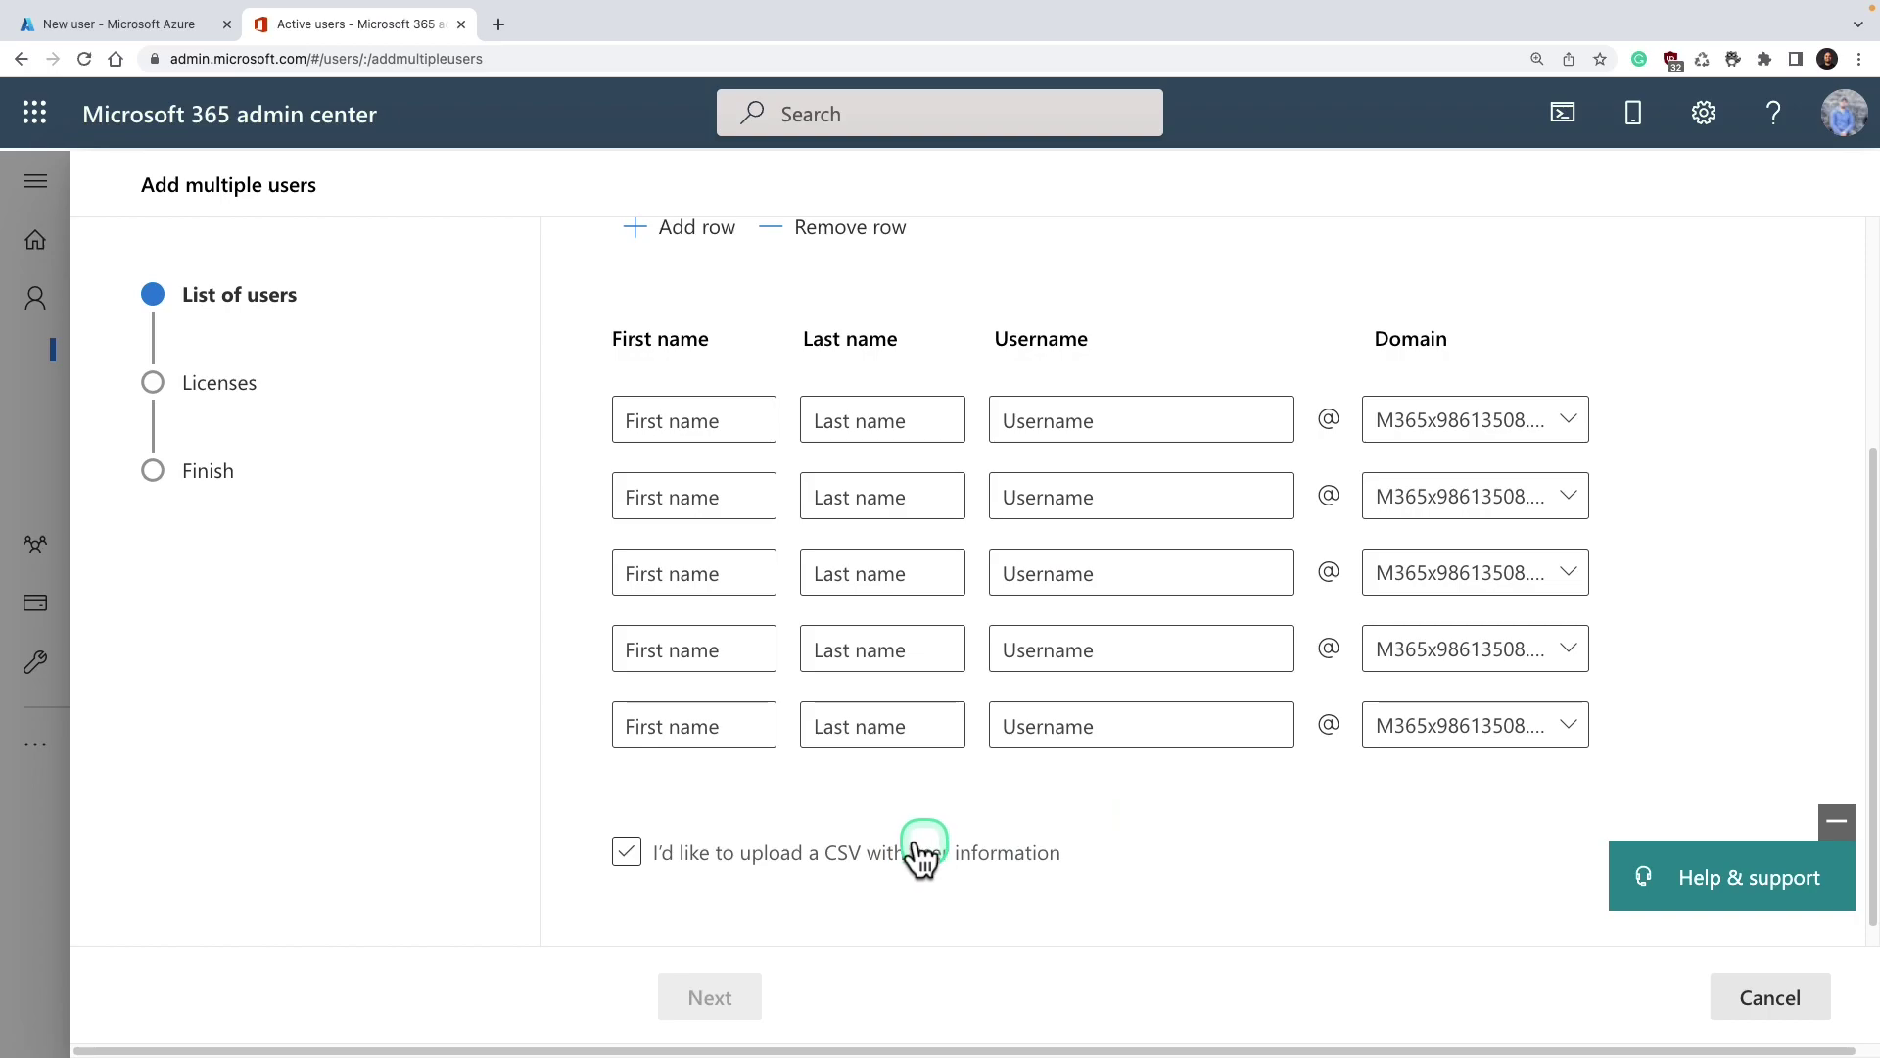
{"action": "left_click", "coordinate": [685, 867]}
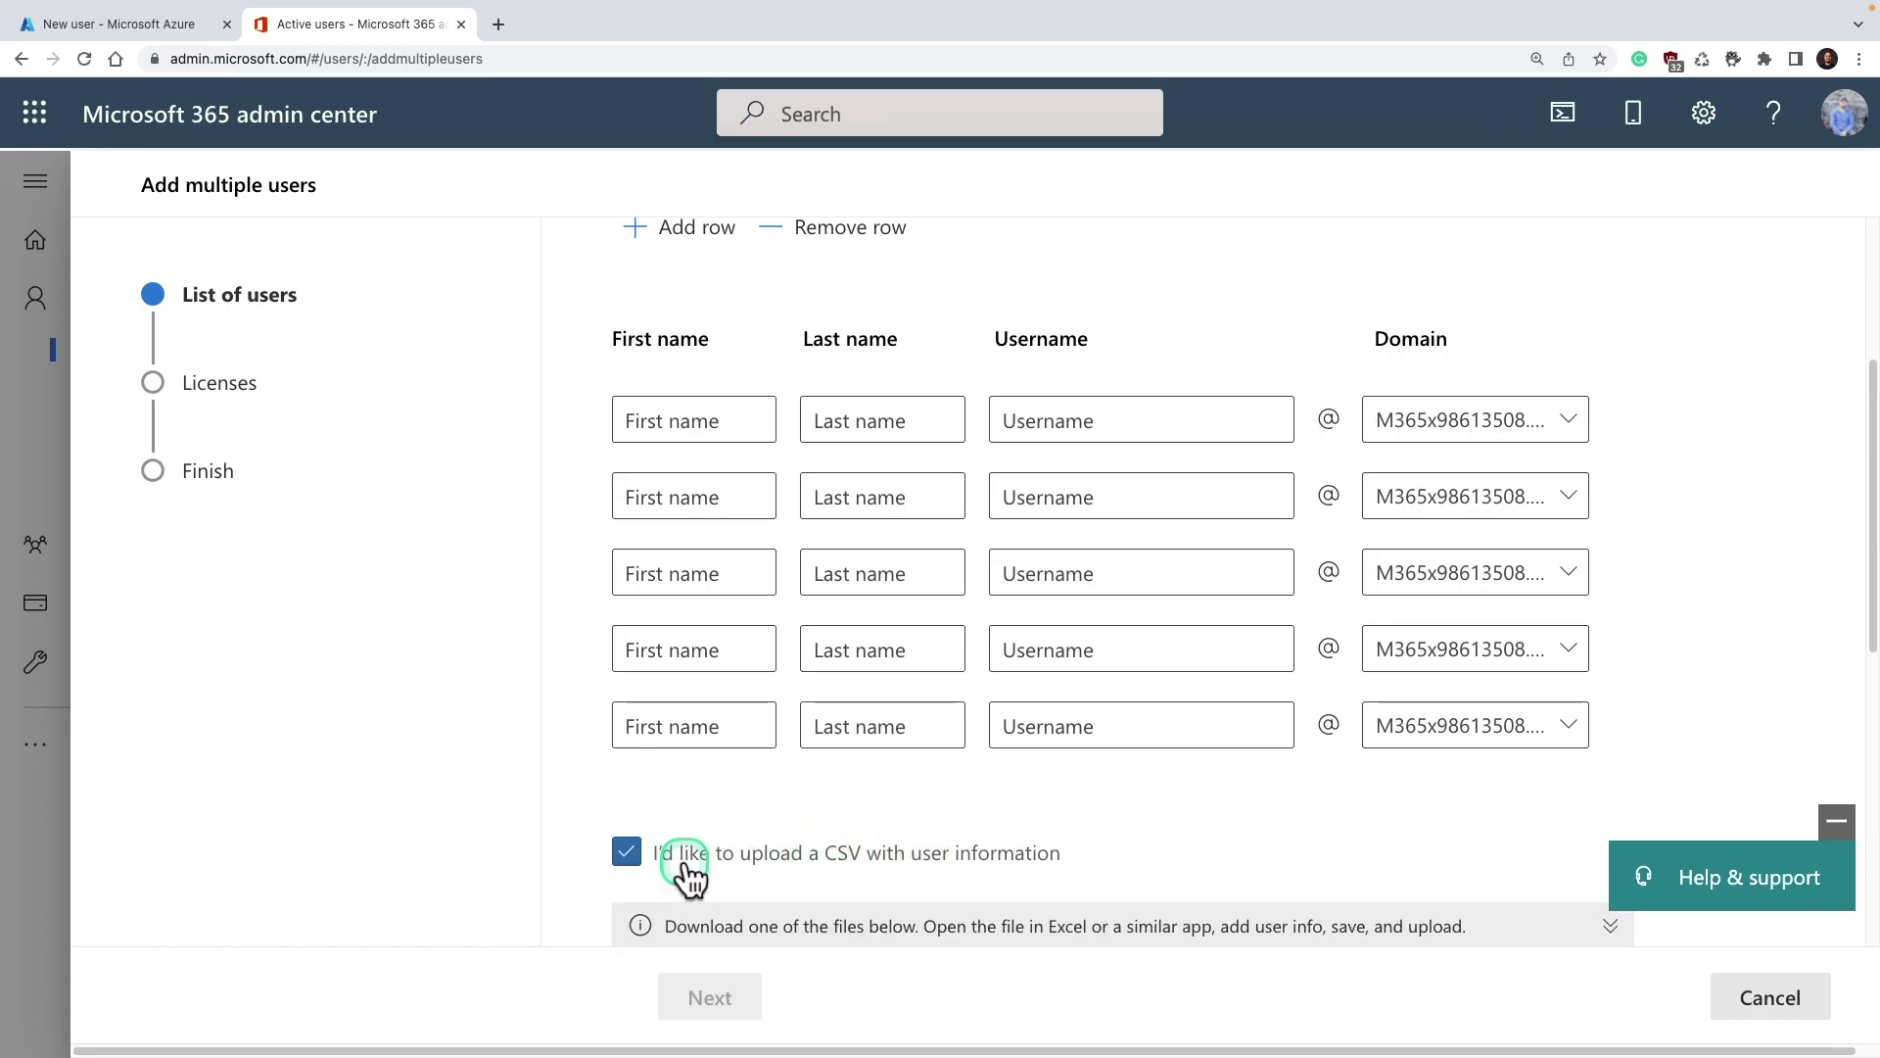
Download the CSV file that includes example user info and open it in the spreadsheet app
{"action": "scroll", "coordinate": [860, 832], "scroll_direction": "down", "scroll_amount": 2}
{"action": "scroll", "coordinate": [861, 825], "scroll_direction": "down", "scroll_amount": 4}
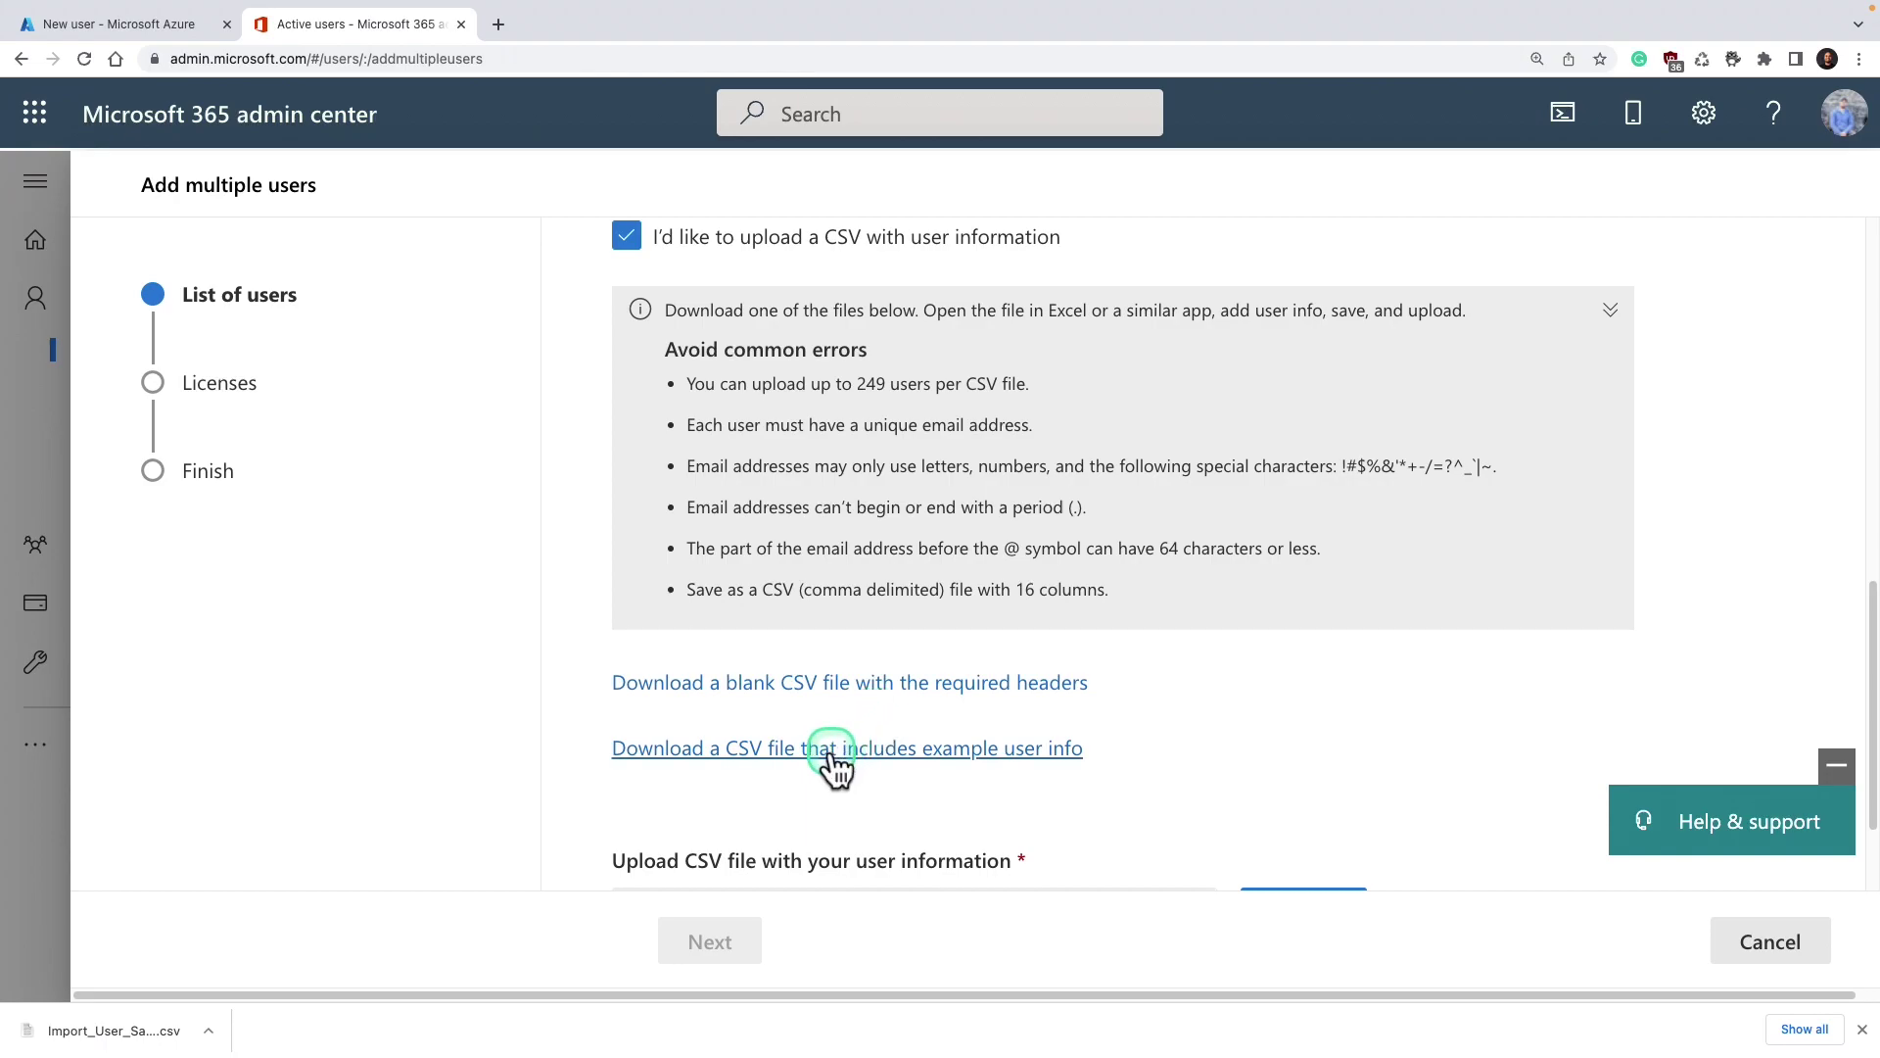
{"action": "left_click", "coordinate": [962, 768]}
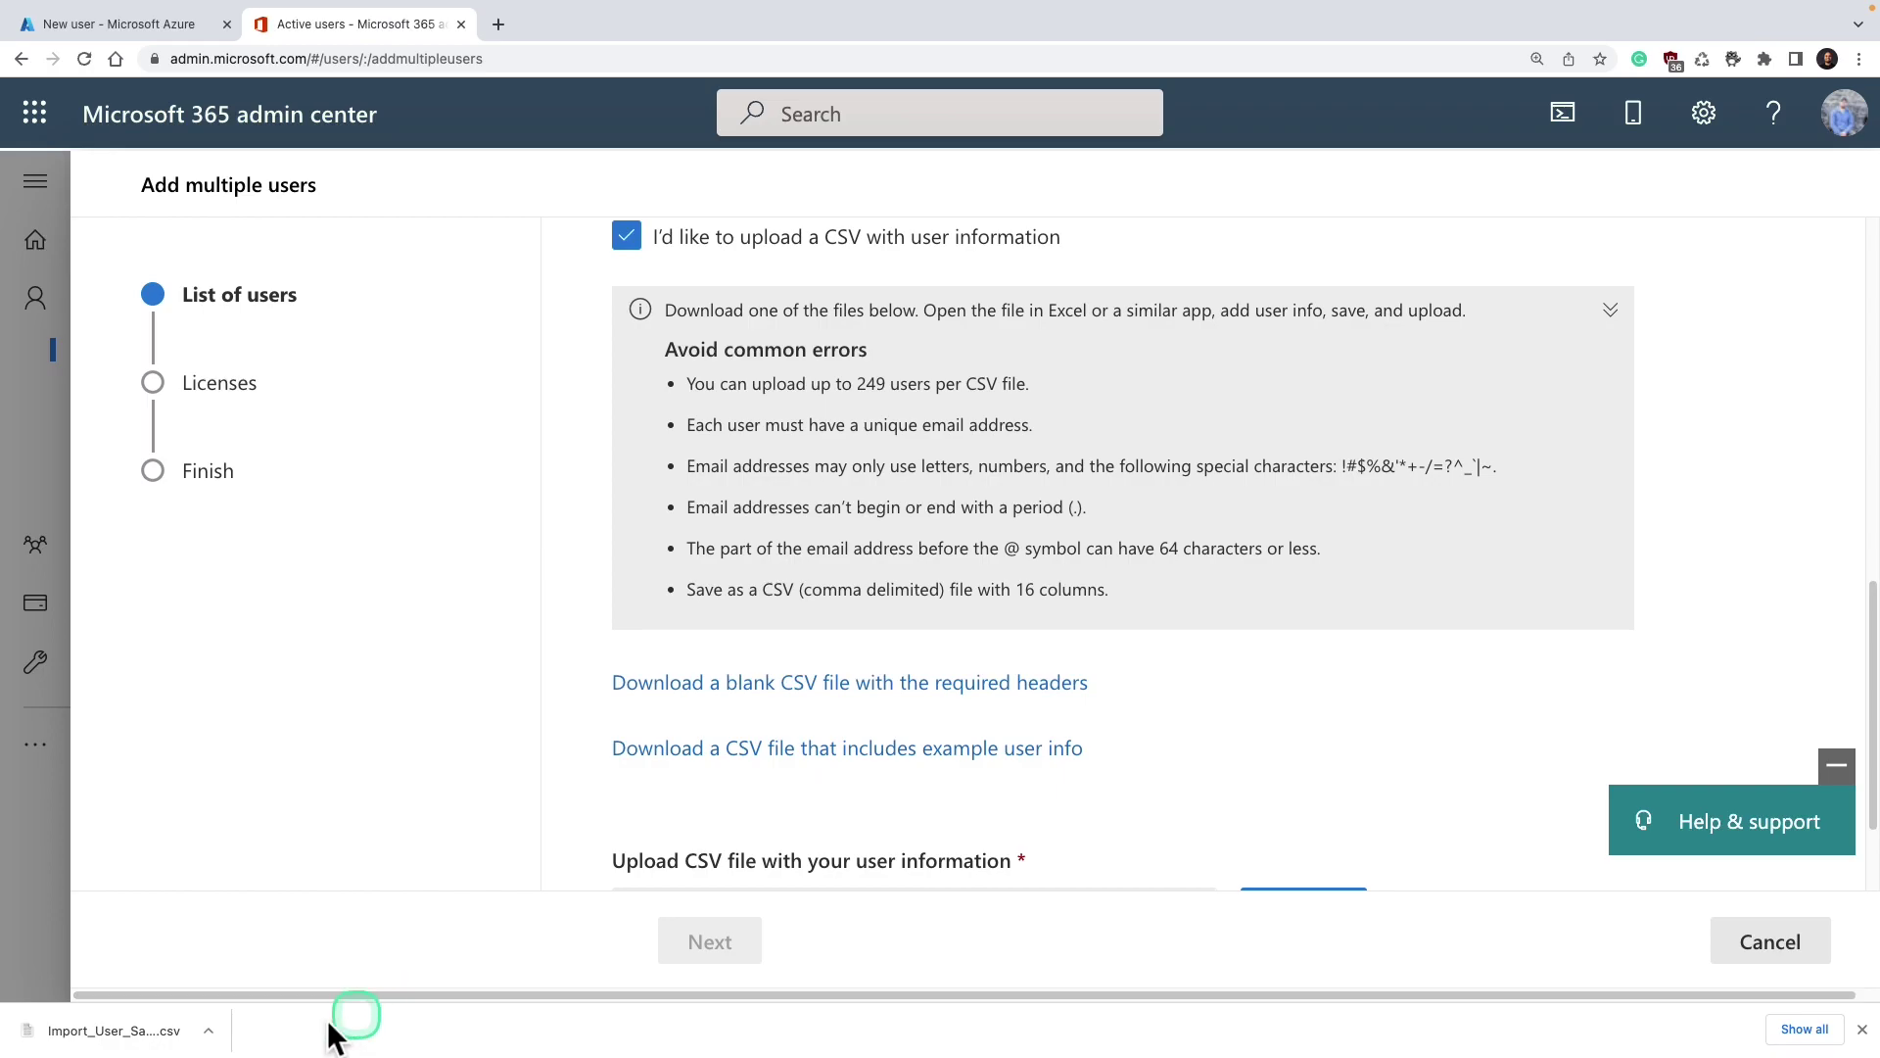
{"action": "left_click", "coordinate": [125, 1040]}
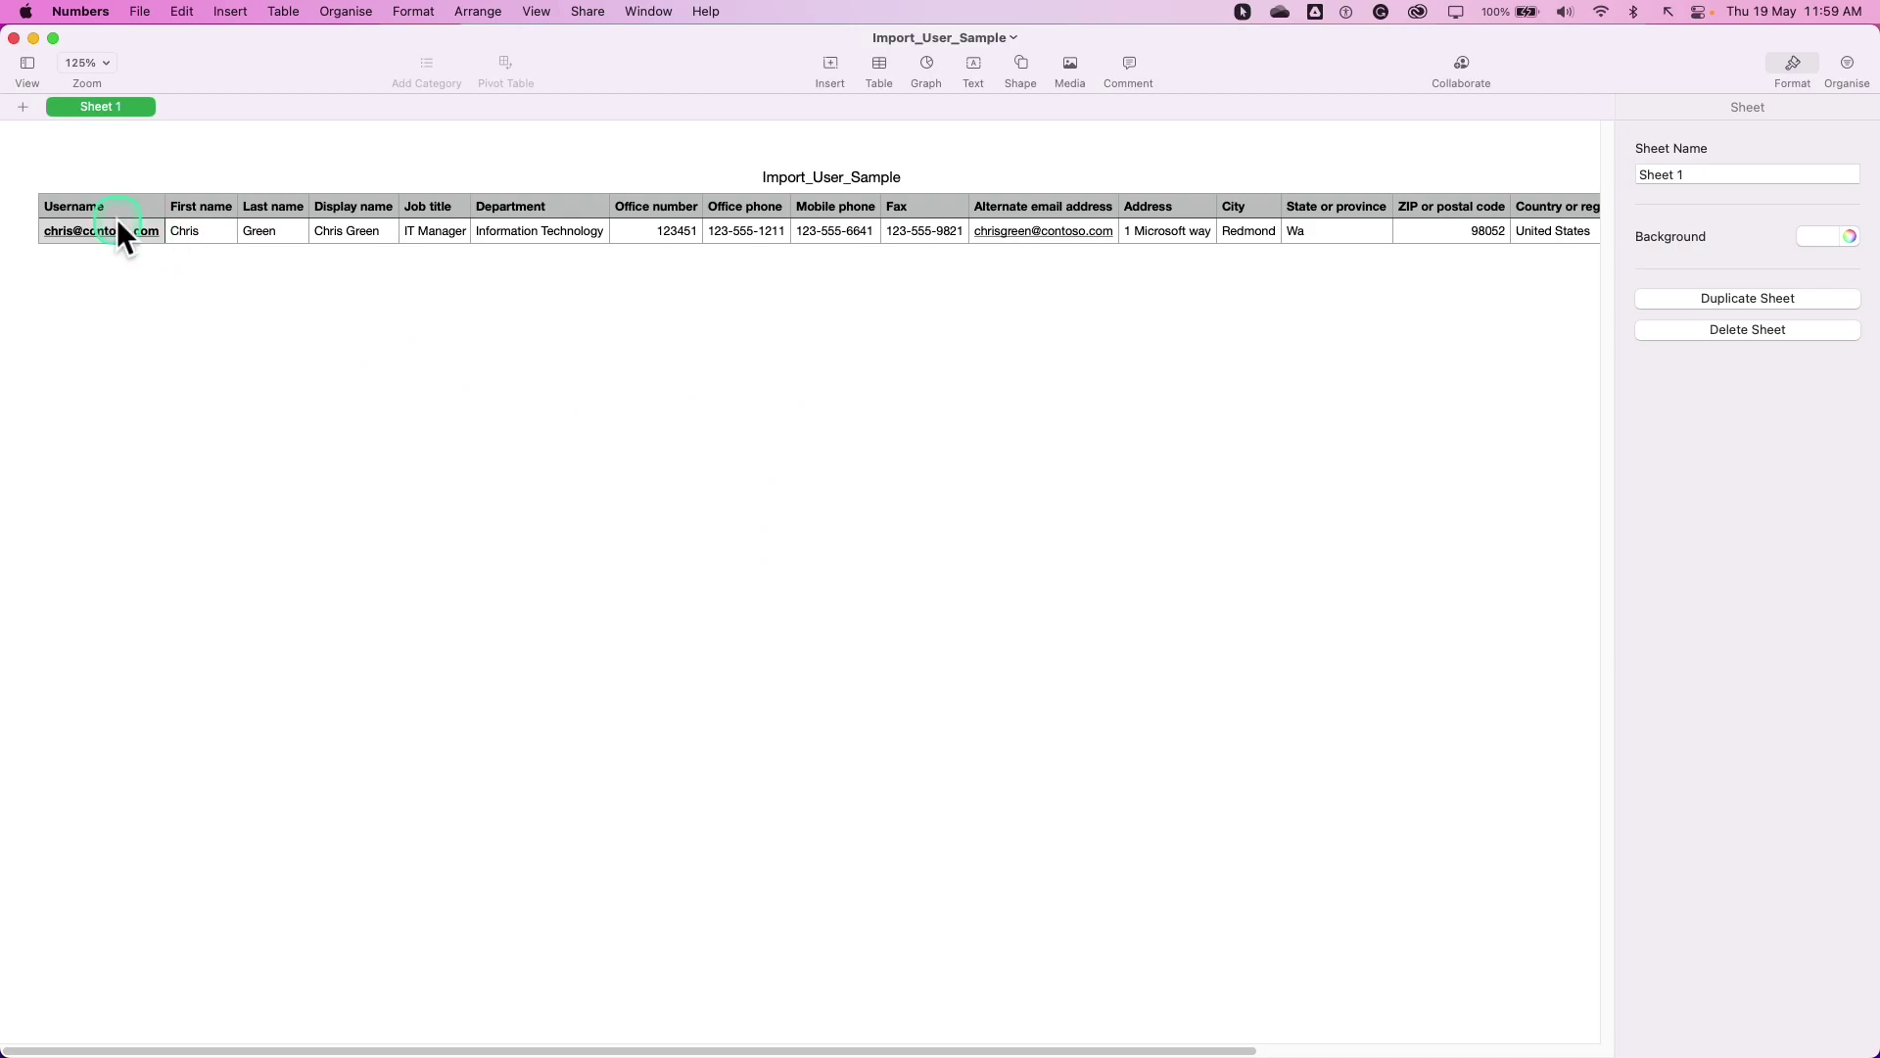
Examine the sample file's columns from Username through Country or region and close the spreadsheet
{"action": "left_click", "coordinate": [119, 223]}
{"action": "left_click", "coordinate": [118, 278]}
{"action": "left_click", "coordinate": [133, 235]}
{"action": "scroll", "coordinate": [133, 235], "scroll_direction": "right", "scroll_amount": 5}
{"action": "scroll", "coordinate": [132, 235], "scroll_direction": "right", "scroll_amount": 4}
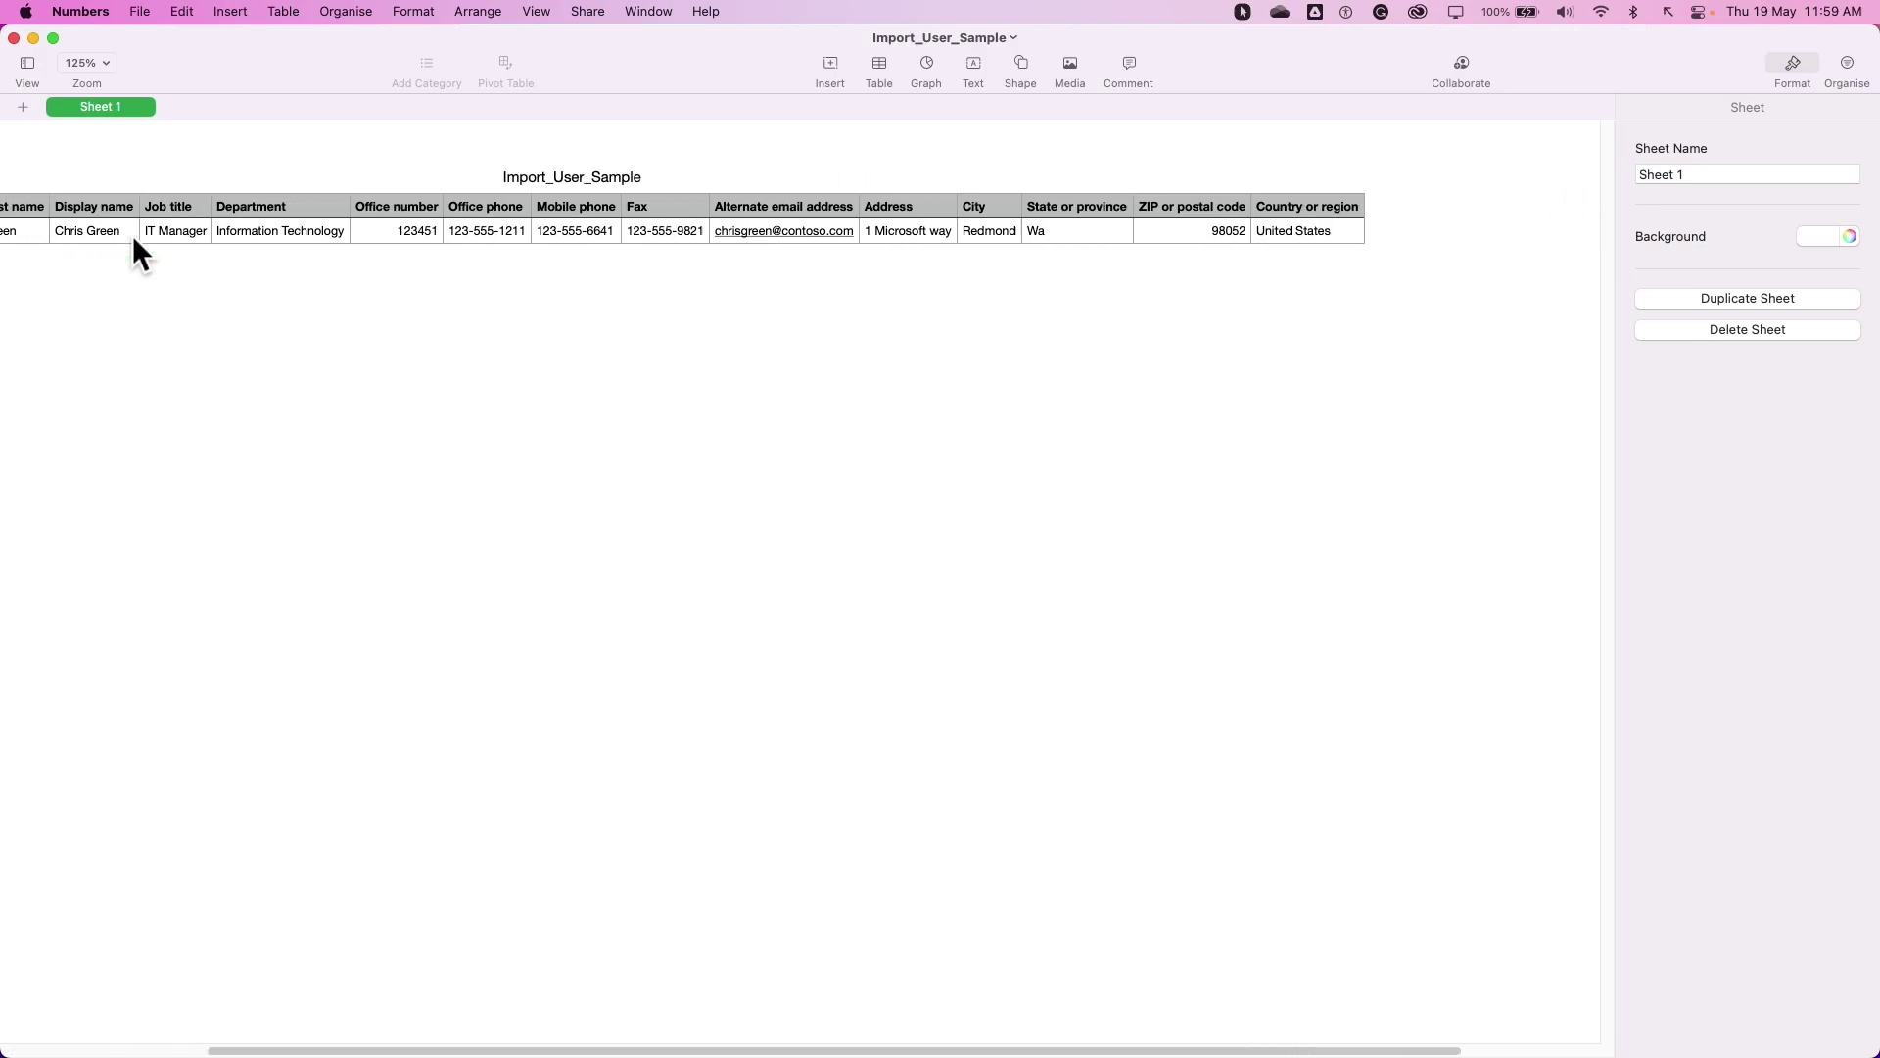
{"action": "scroll", "coordinate": [133, 235], "scroll_direction": "right", "scroll_amount": 3}
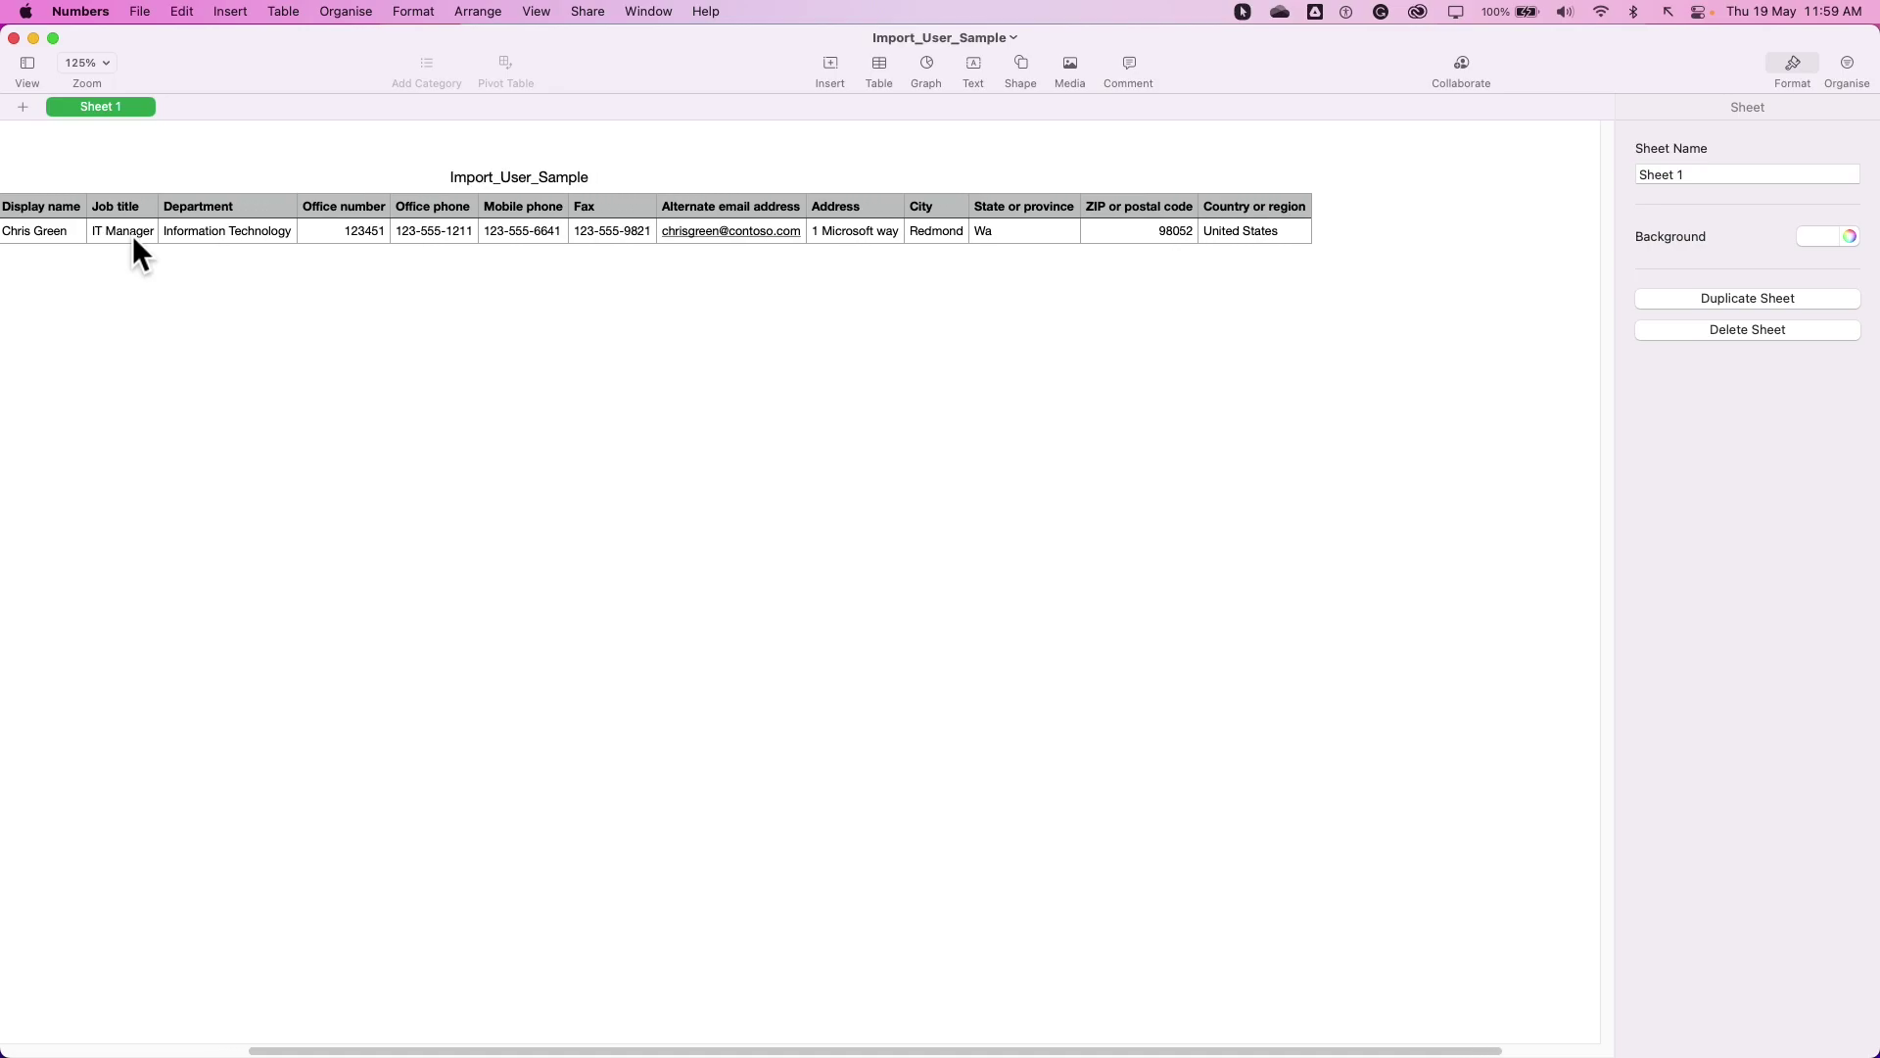
{"action": "scroll", "coordinate": [133, 235], "scroll_direction": "right", "scroll_amount": 5}
{"action": "left_click", "coordinate": [313, 227]}
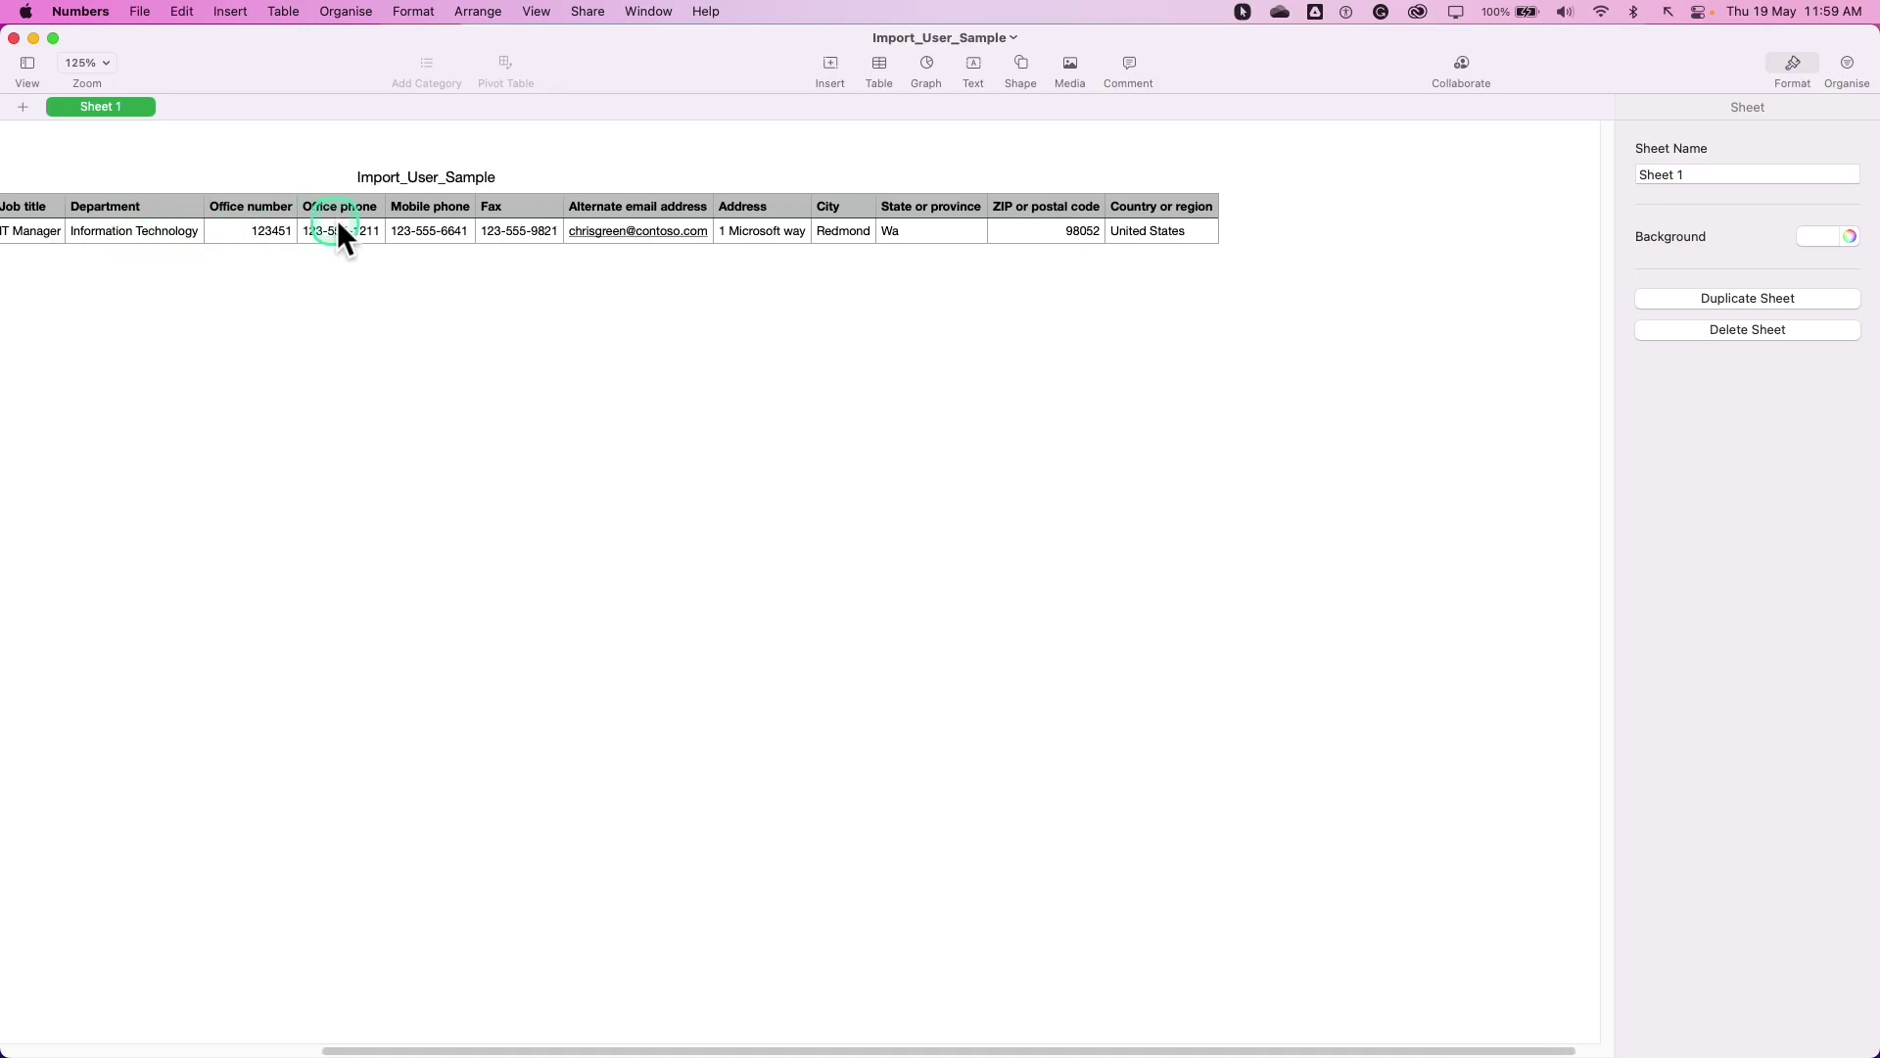
{"action": "scroll", "coordinate": [627, 238], "scroll_direction": "right", "scroll_amount": 2}
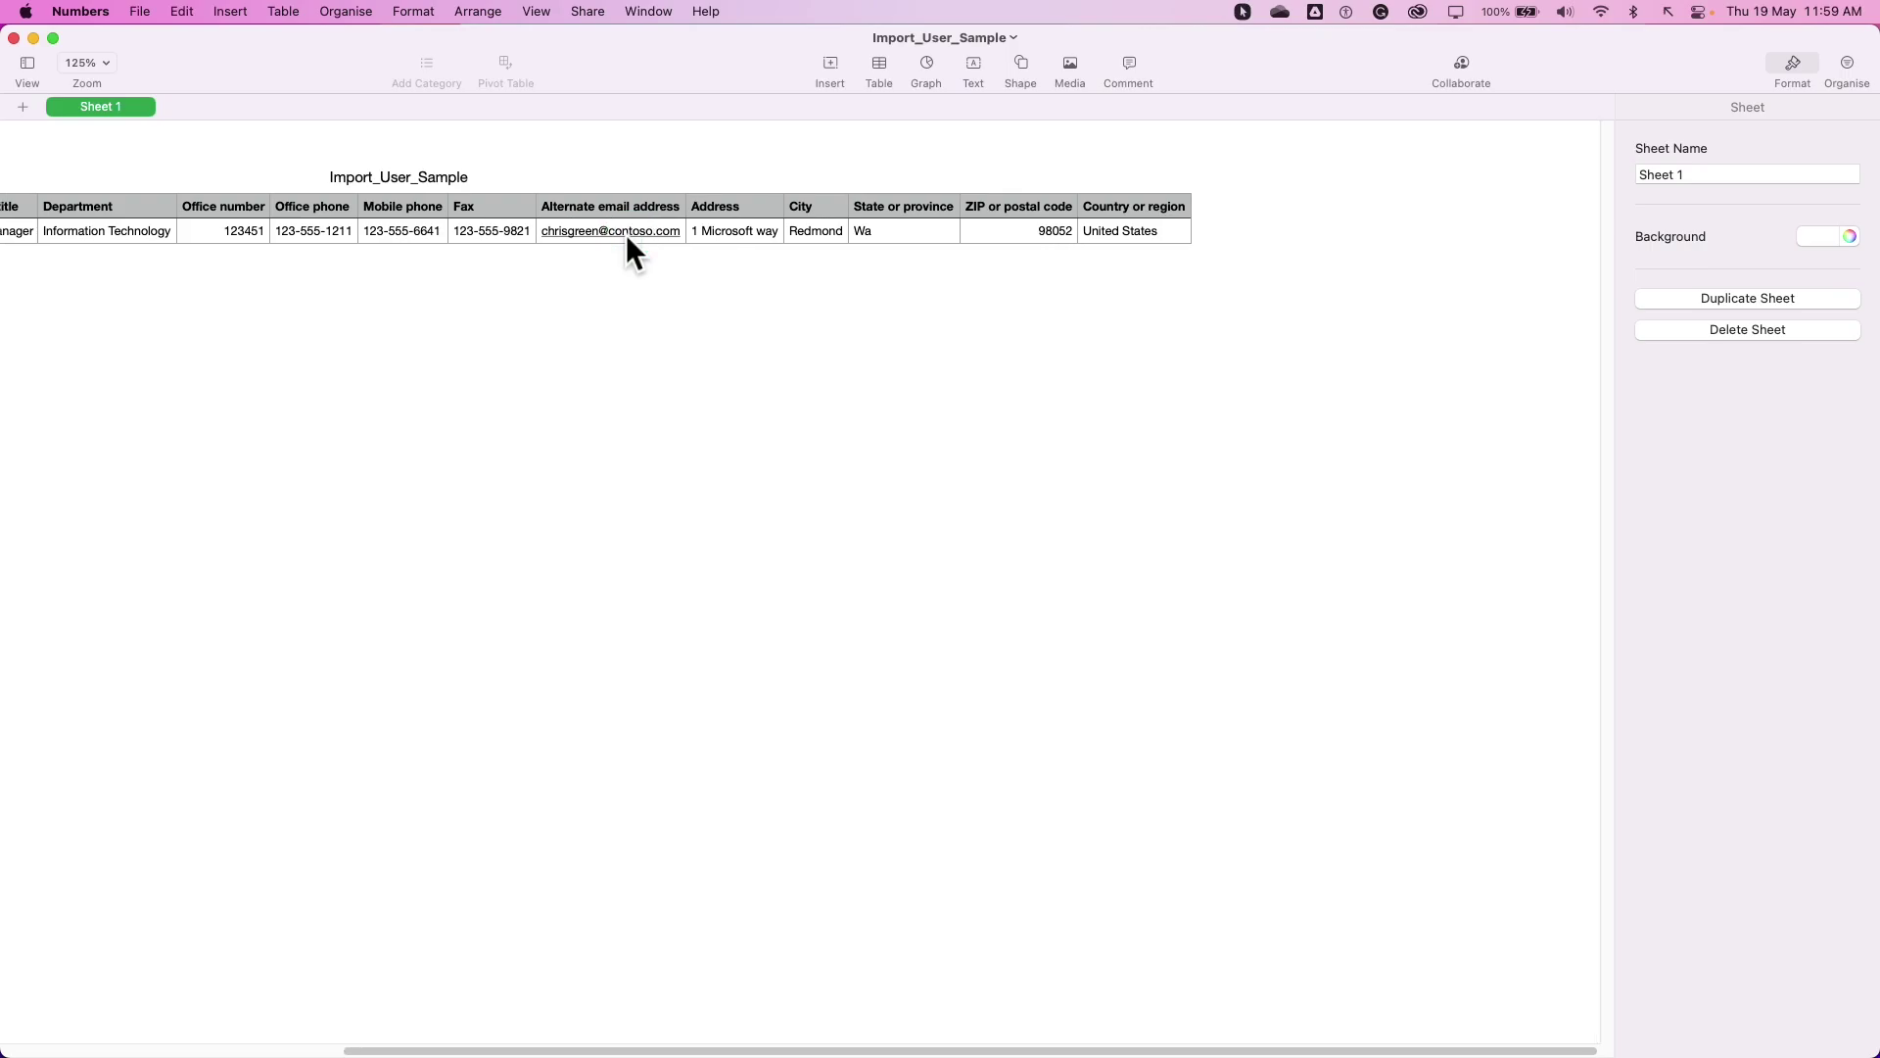
{"action": "scroll", "coordinate": [626, 233], "scroll_direction": "left", "scroll_amount": 10}
{"action": "left_click", "coordinate": [625, 237]}
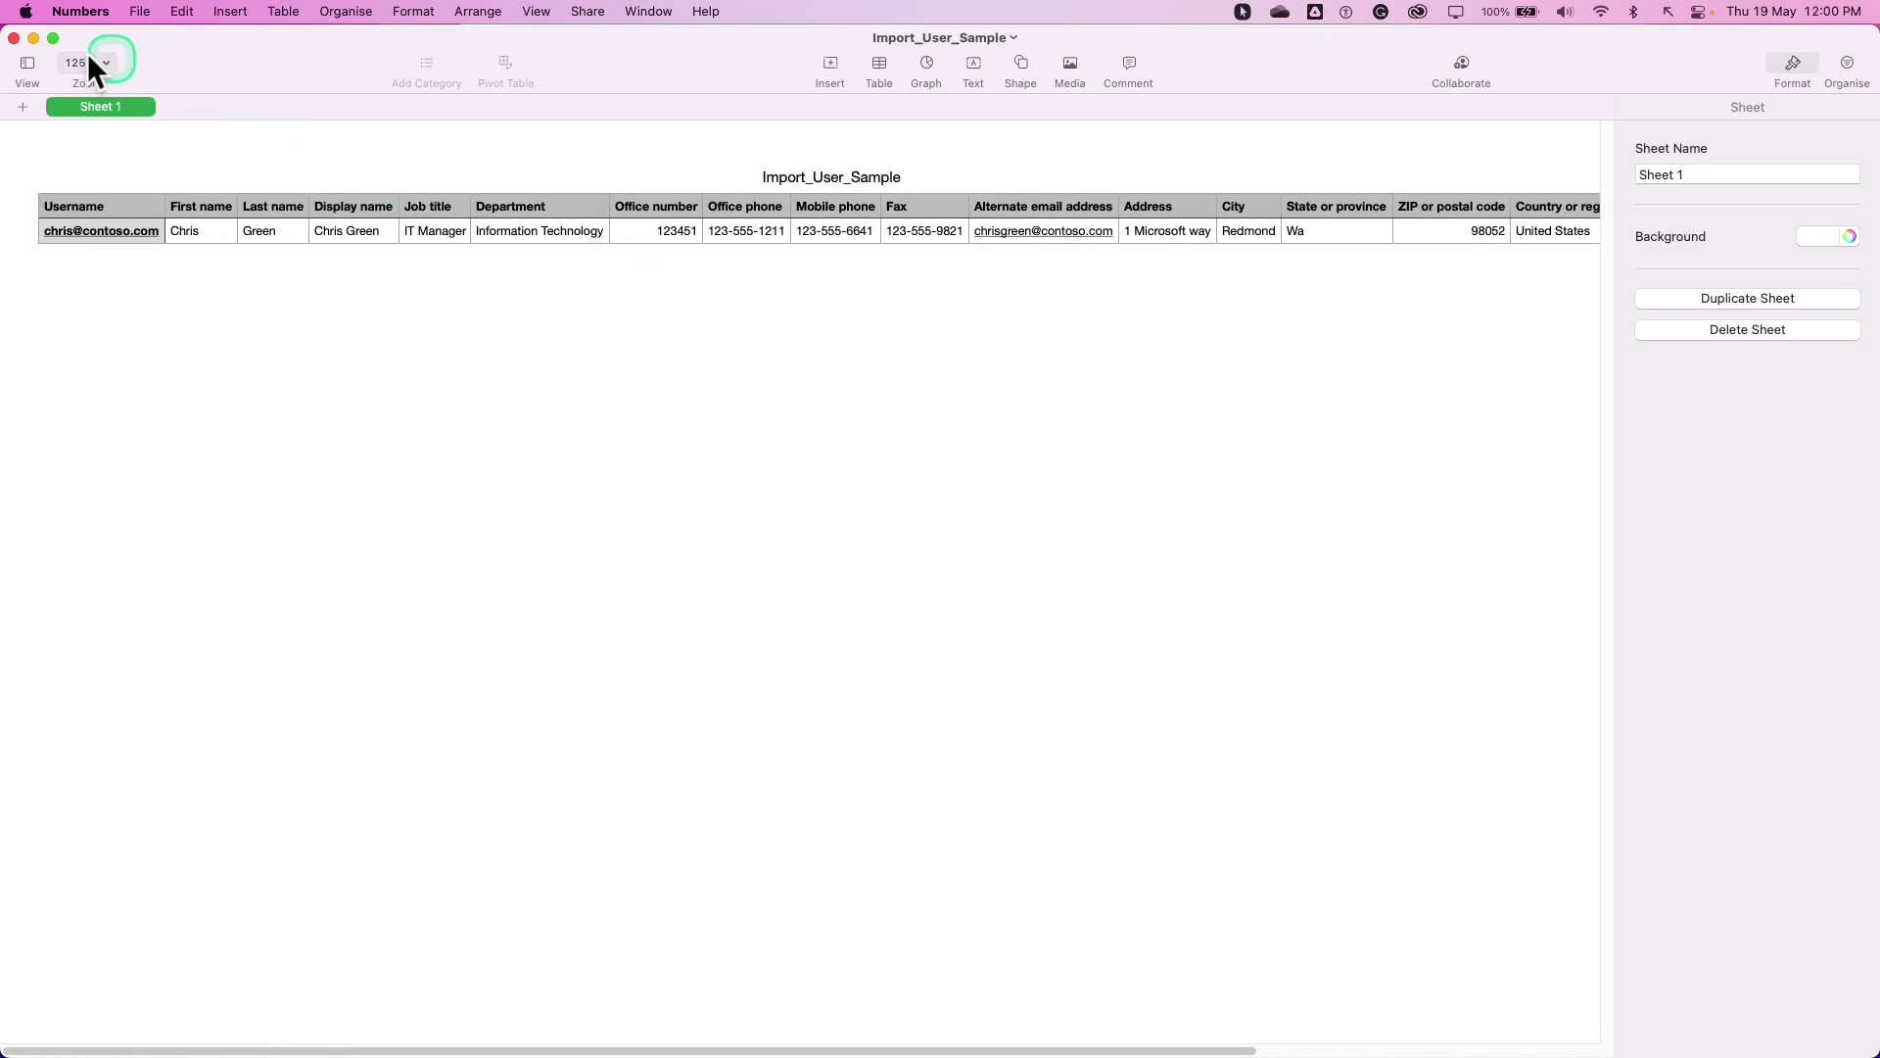
{"action": "left_click", "coordinate": [21, 42]}
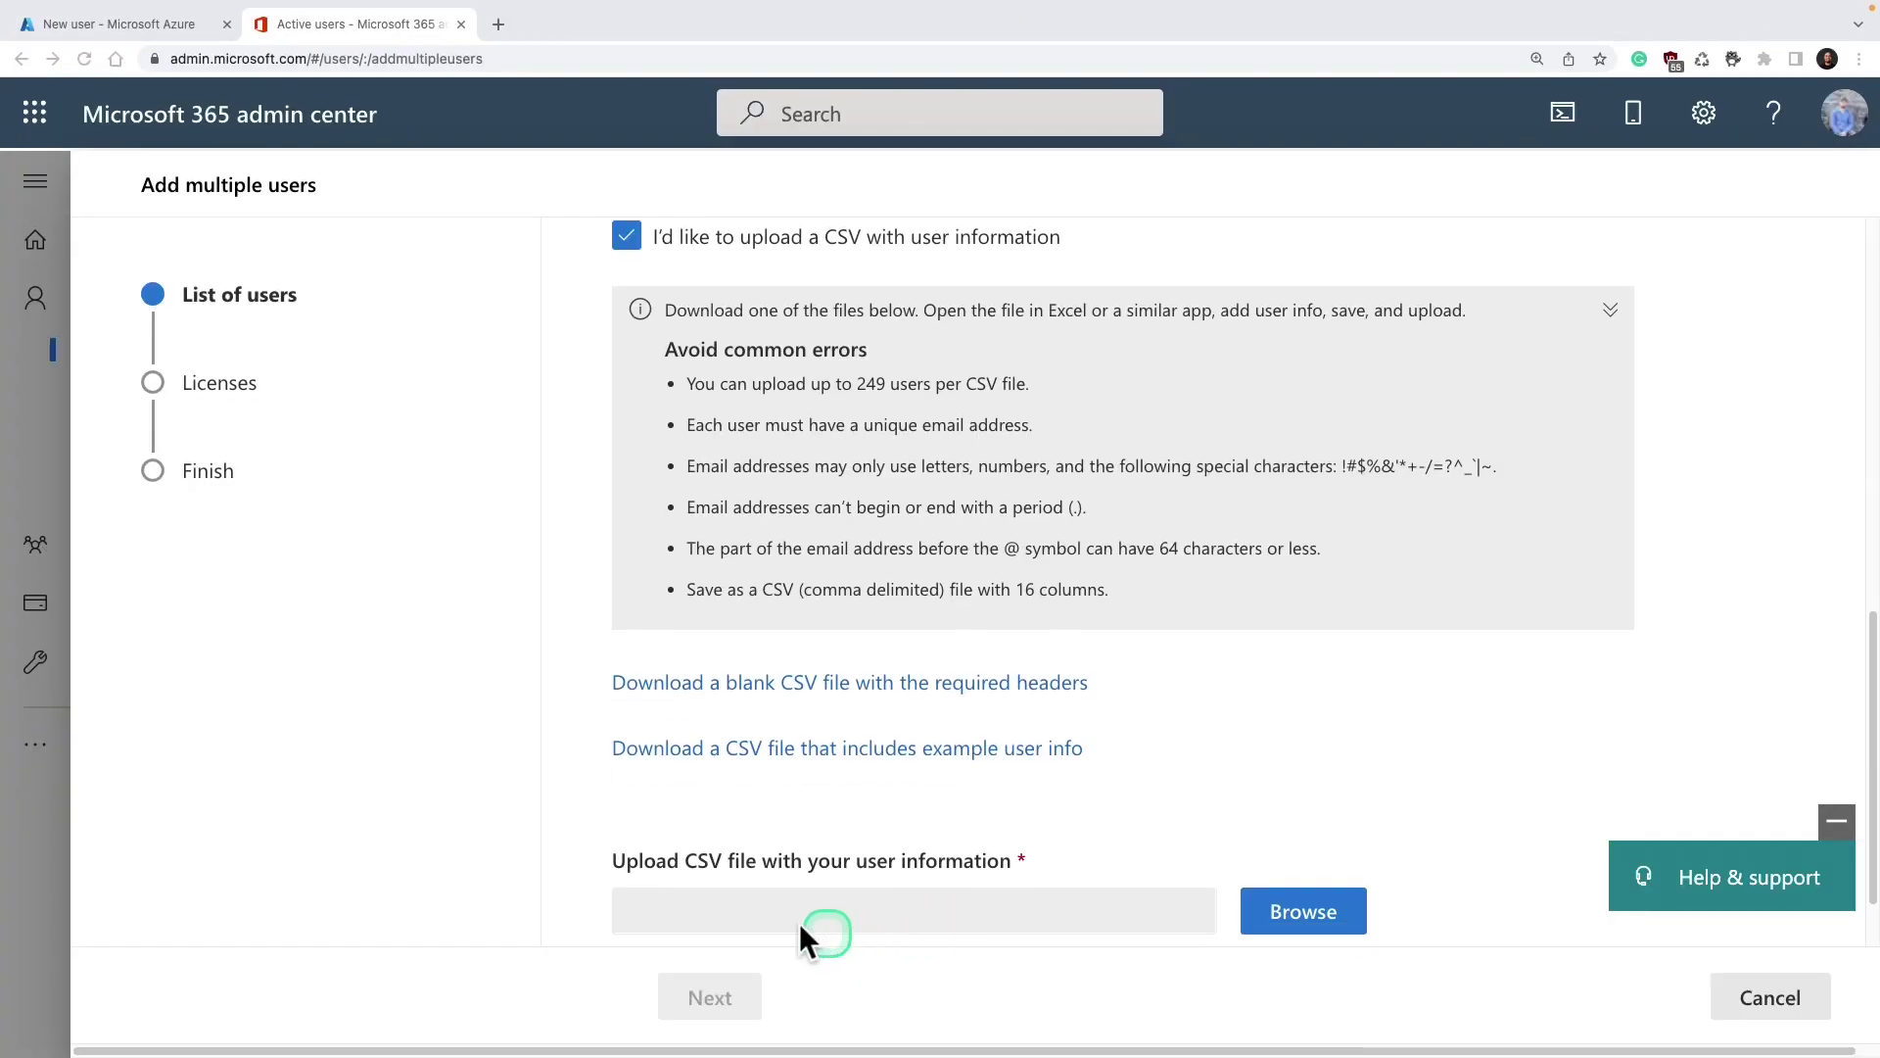
Open Cloud Shell and cancel adding multiple users without uploading a CSV file
{"action": "scroll", "coordinate": [803, 876], "scroll_direction": "down", "scroll_amount": 2}
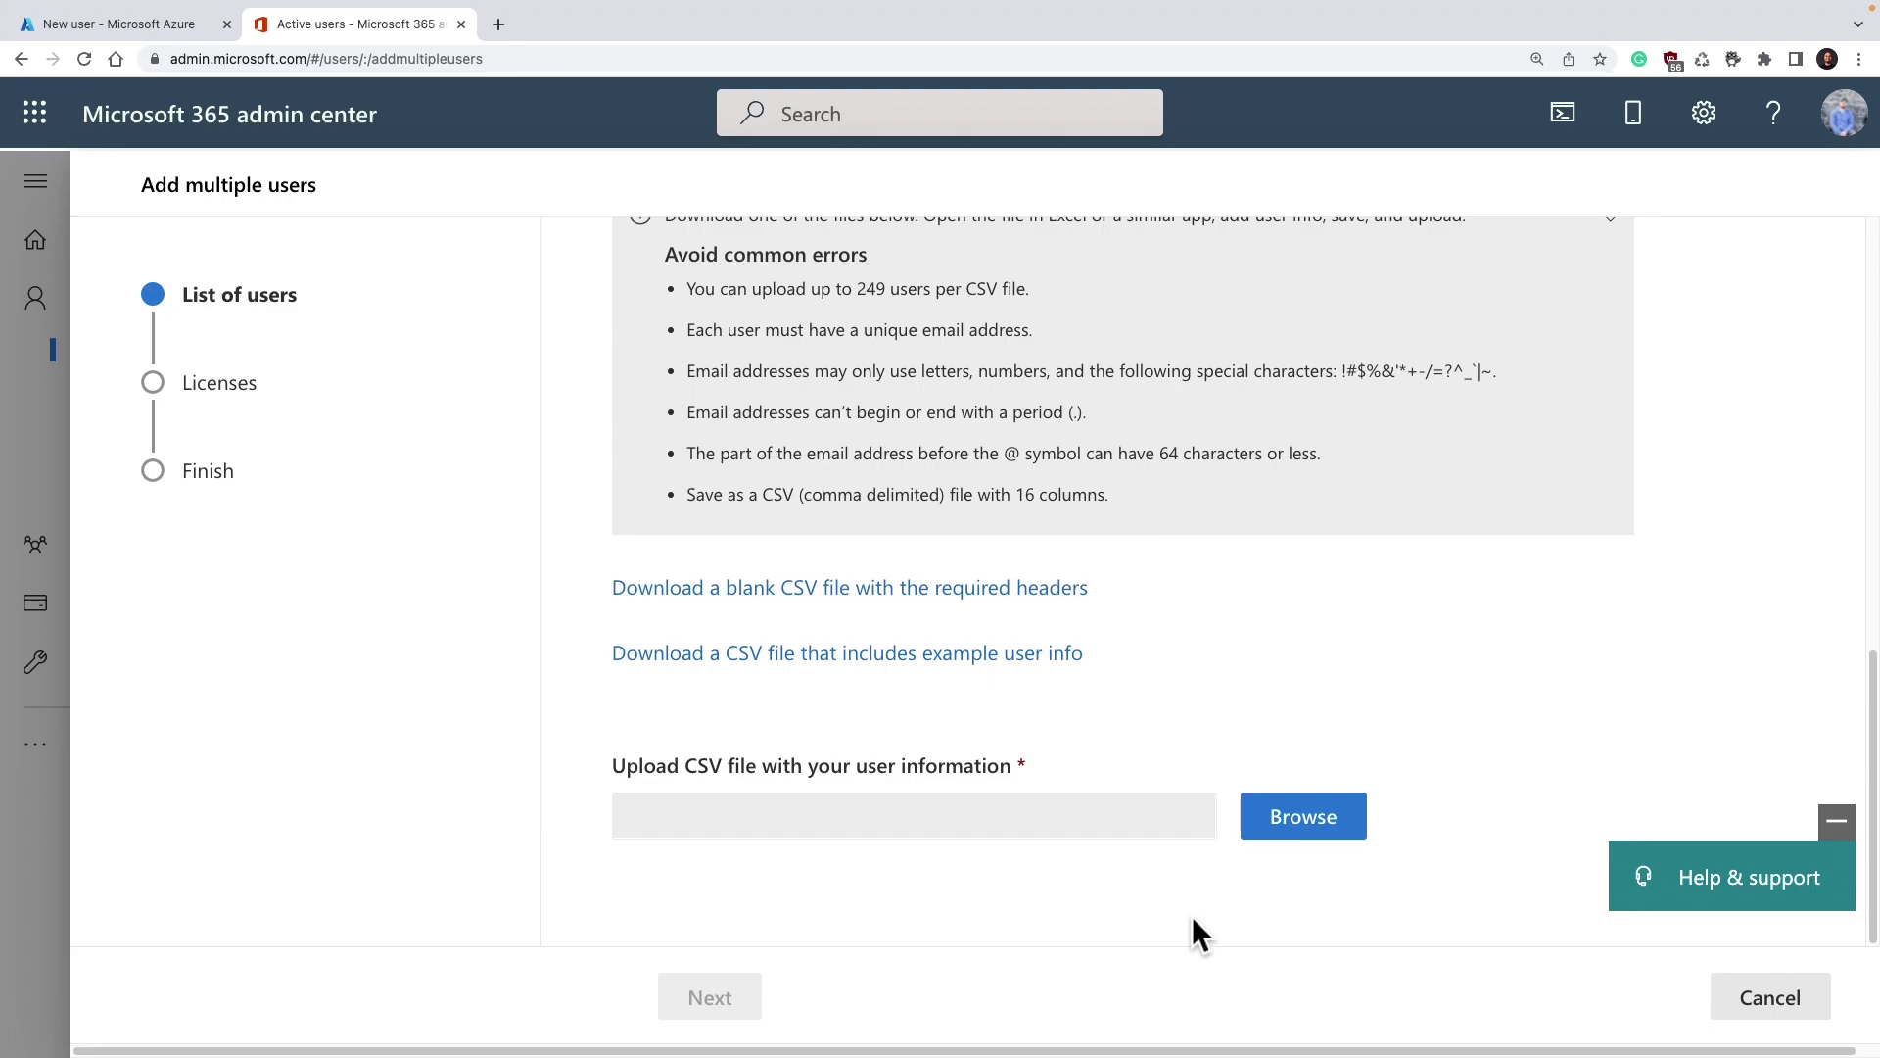
{"action": "scroll", "coordinate": [1191, 915], "scroll_direction": "up", "scroll_amount": 3}
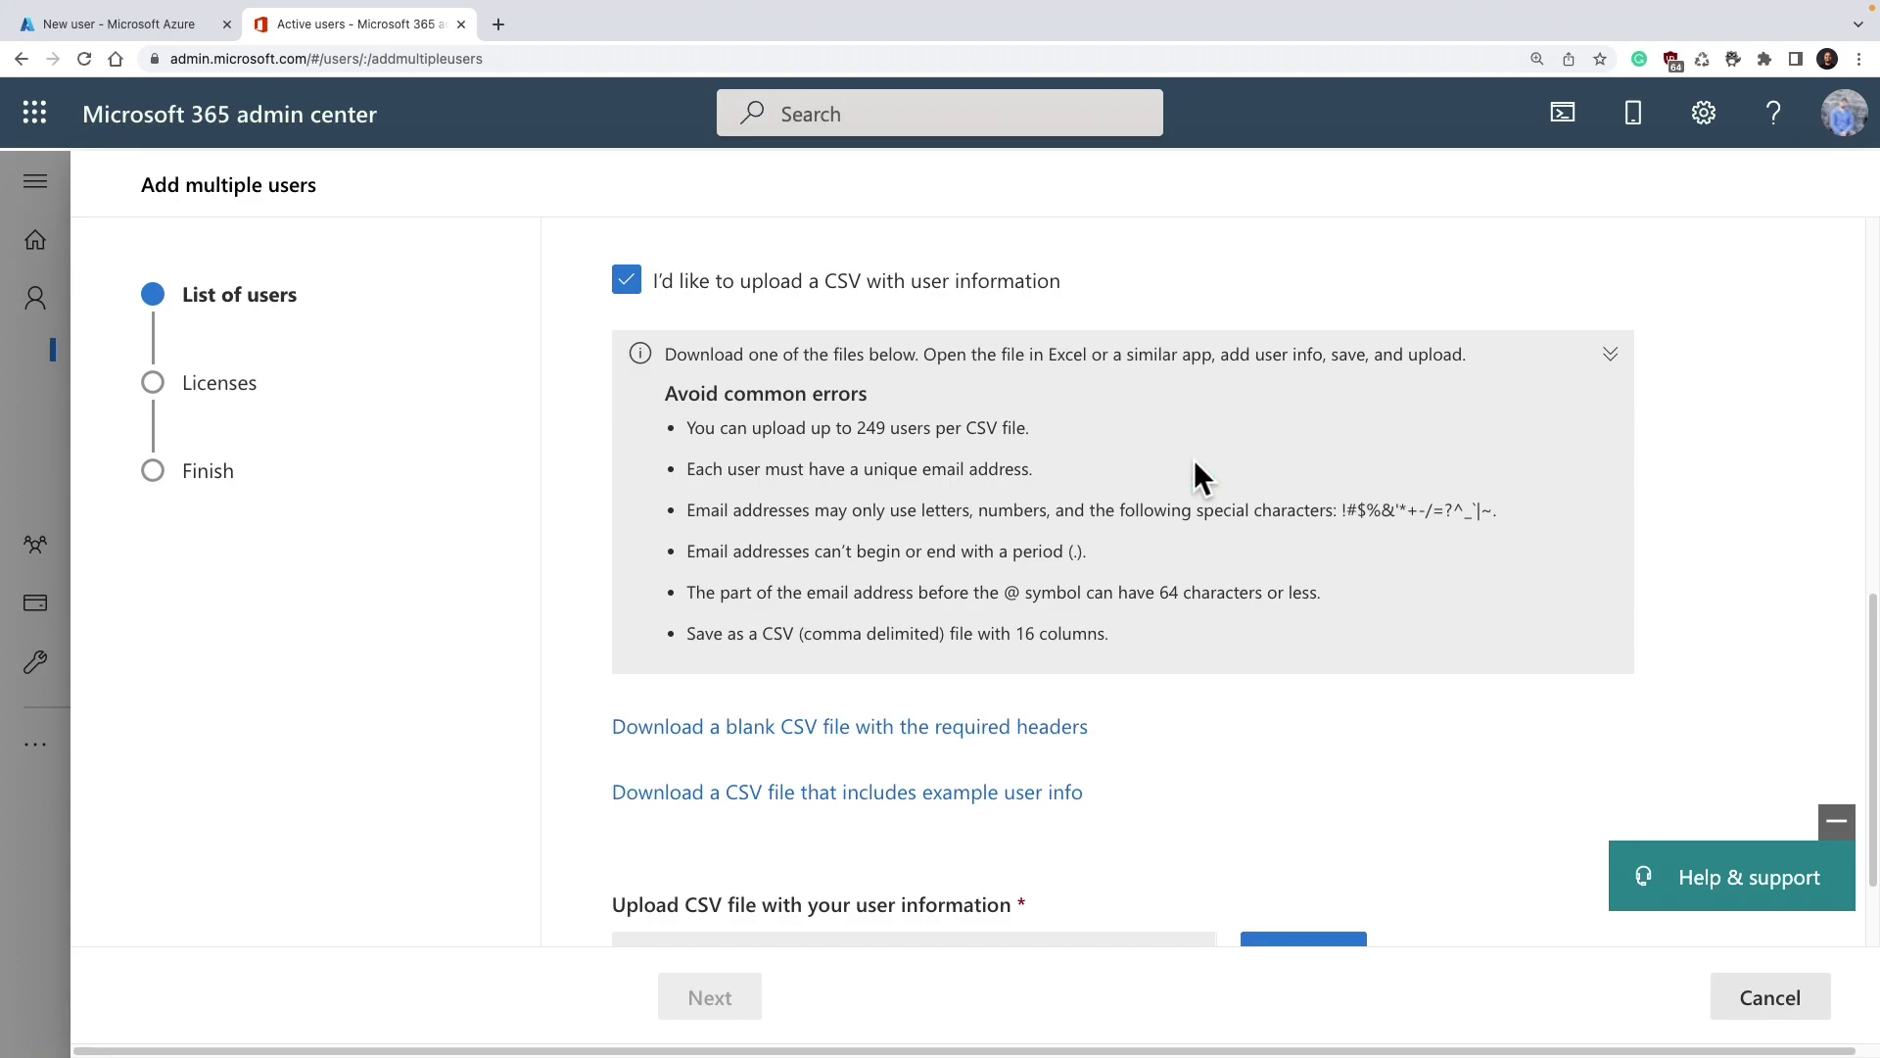
{"action": "left_click", "coordinate": [1565, 120]}
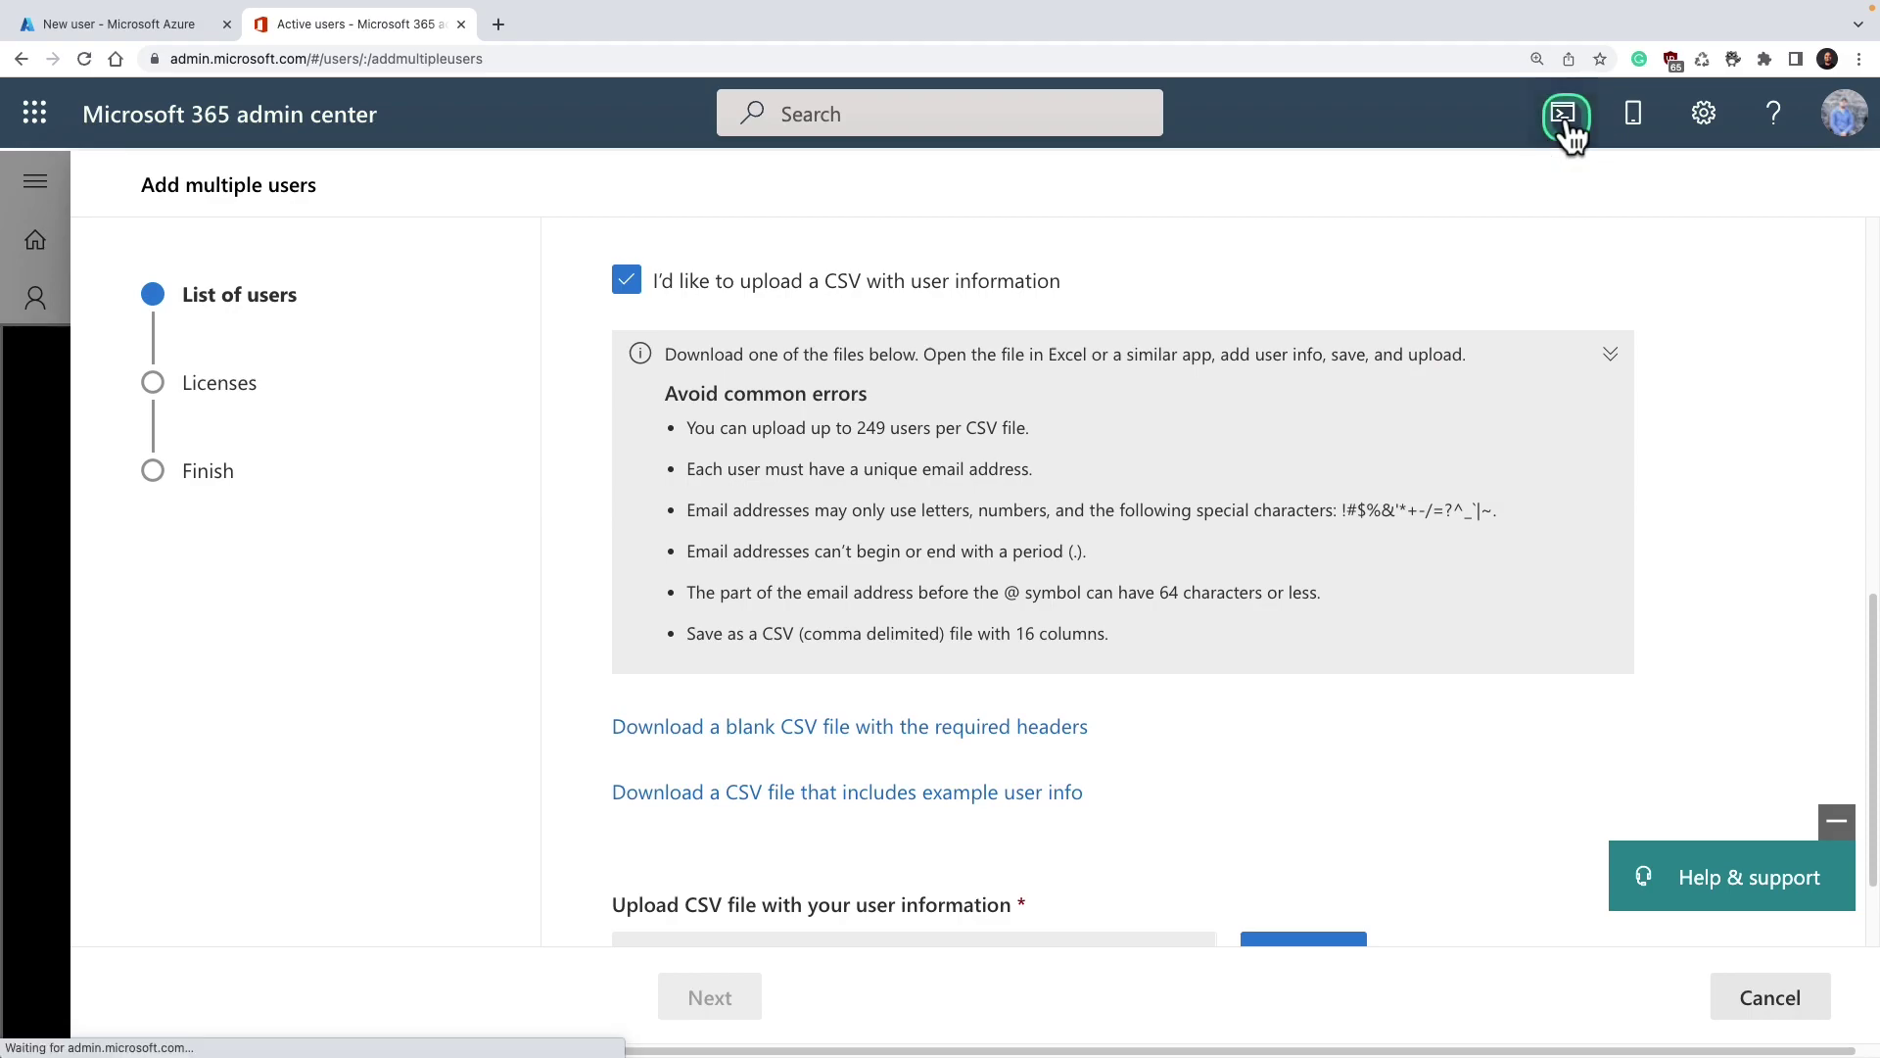
{"action": "left_click", "coordinate": [1757, 1001]}
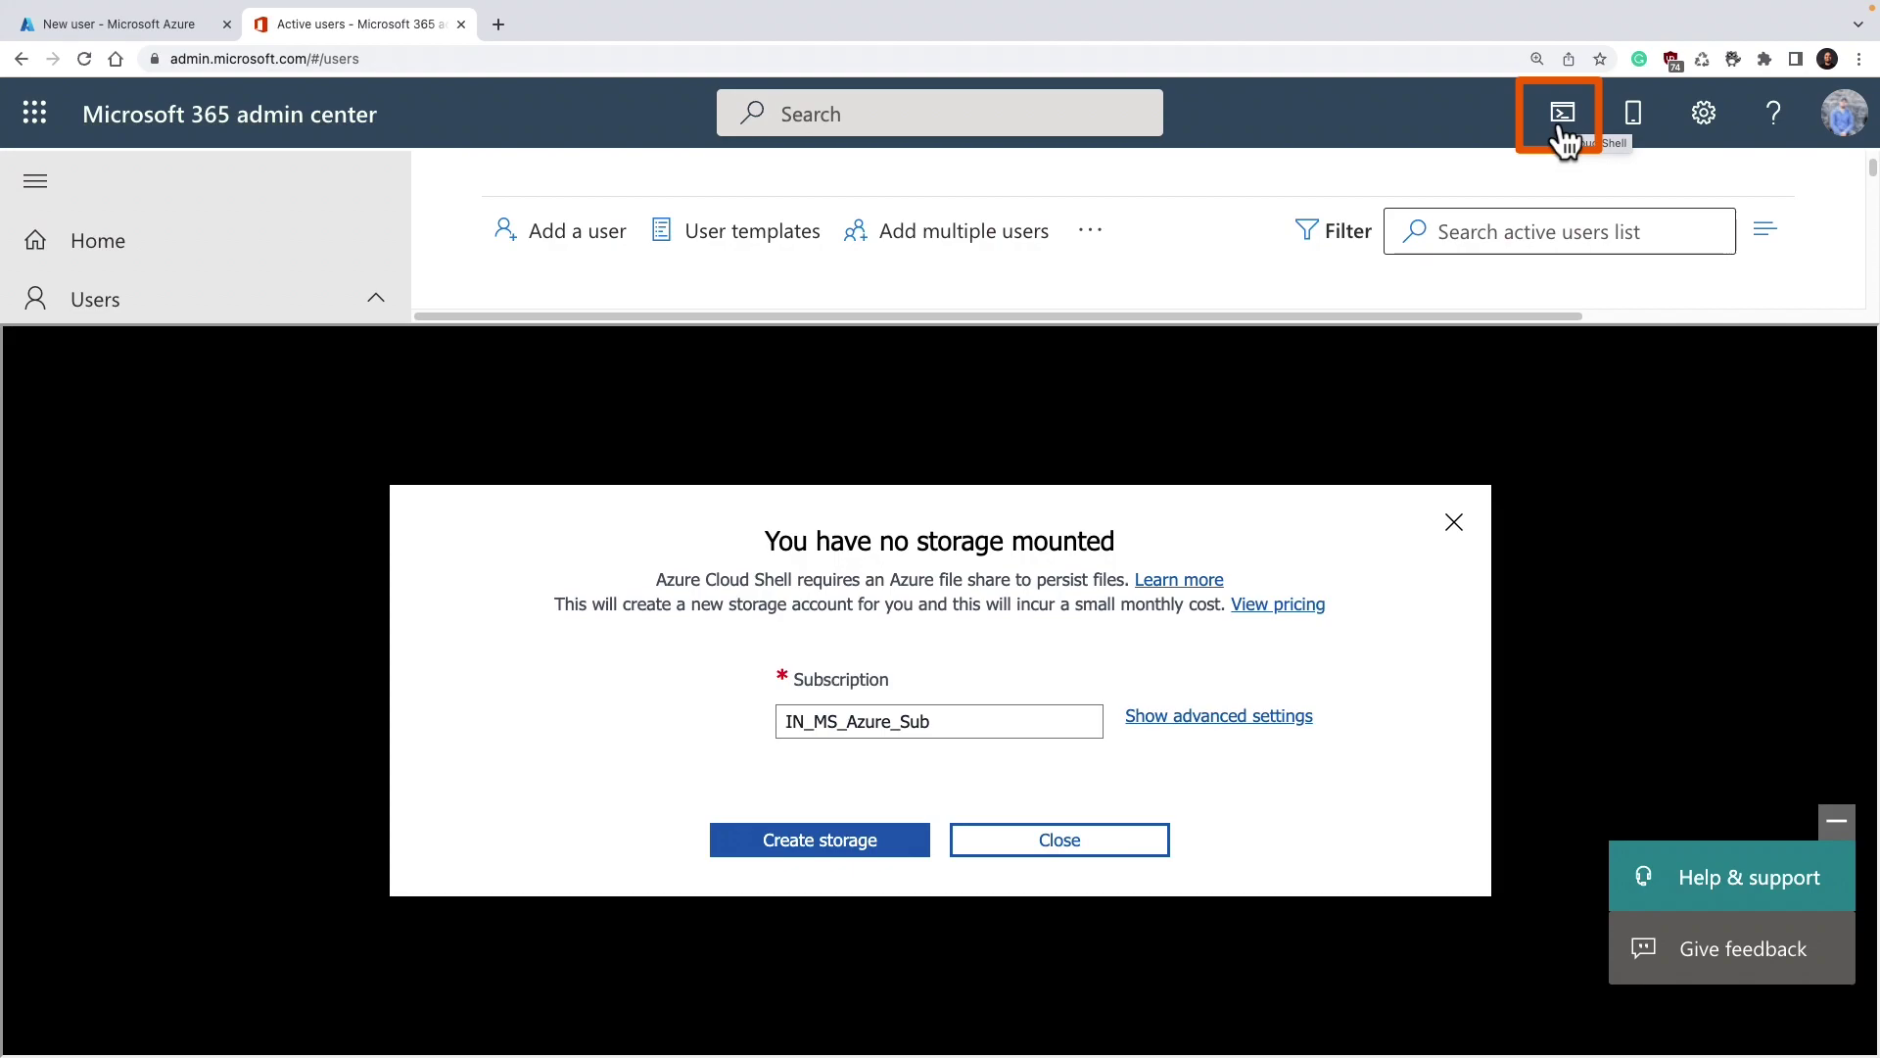
Create the Cloud Shell storage in the IN_MS_Azure_Sub subscription and minimize the shell once the PowerShell prompt is ready
{"action": "left_click", "coordinate": [855, 848]}
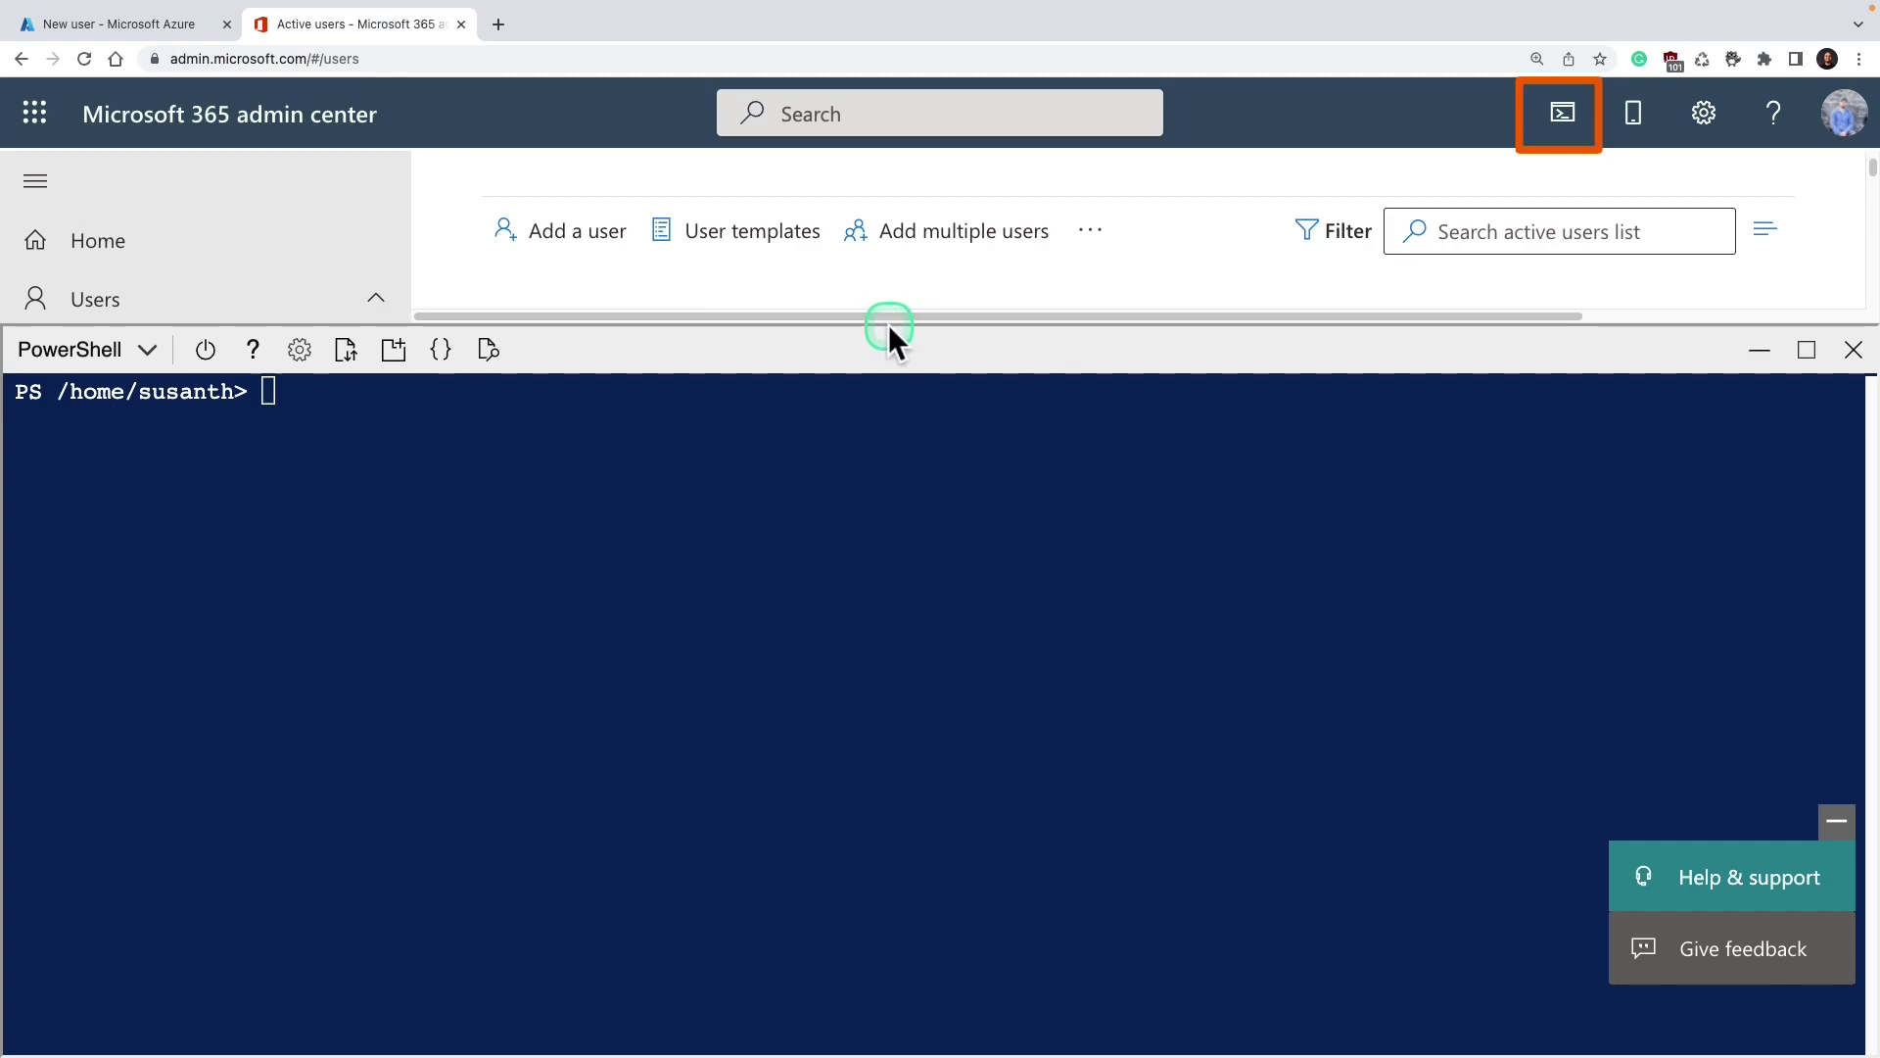
{"action": "left_click", "coordinate": [619, 340]}
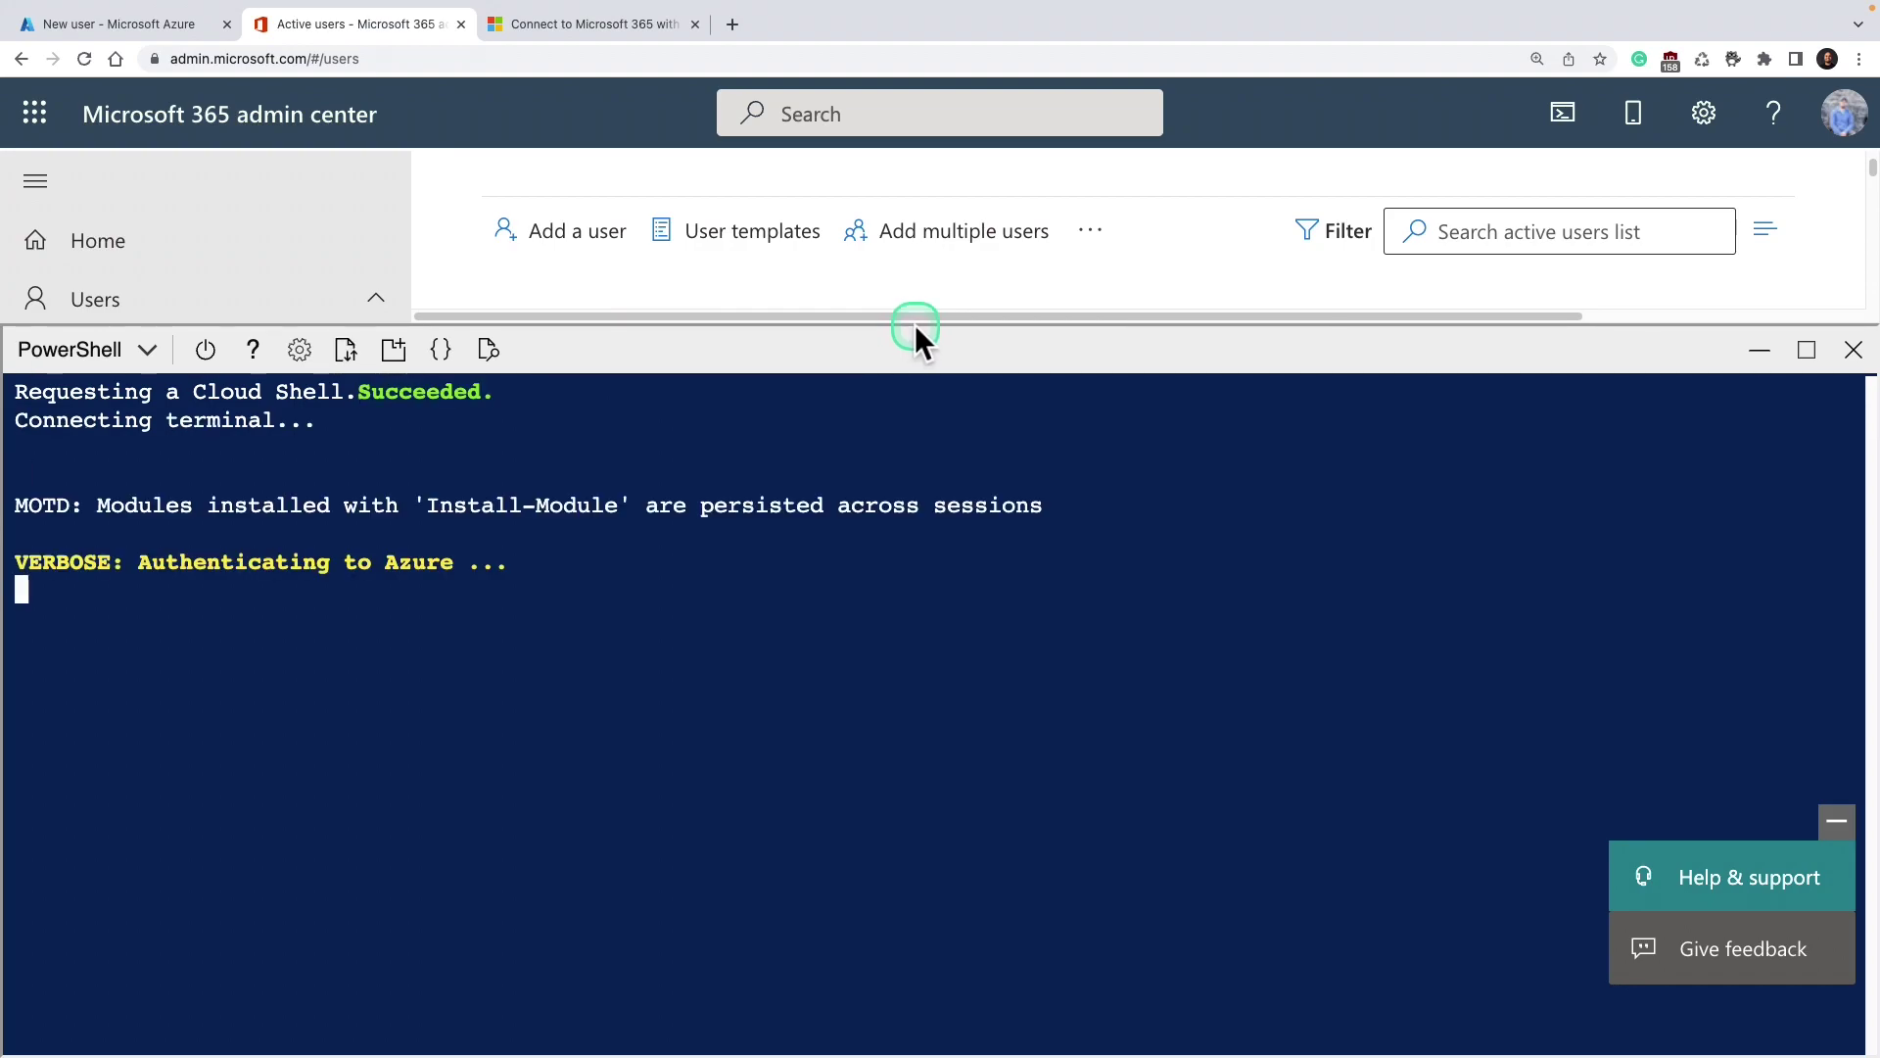
{"action": "left_click", "coordinate": [1768, 363]}
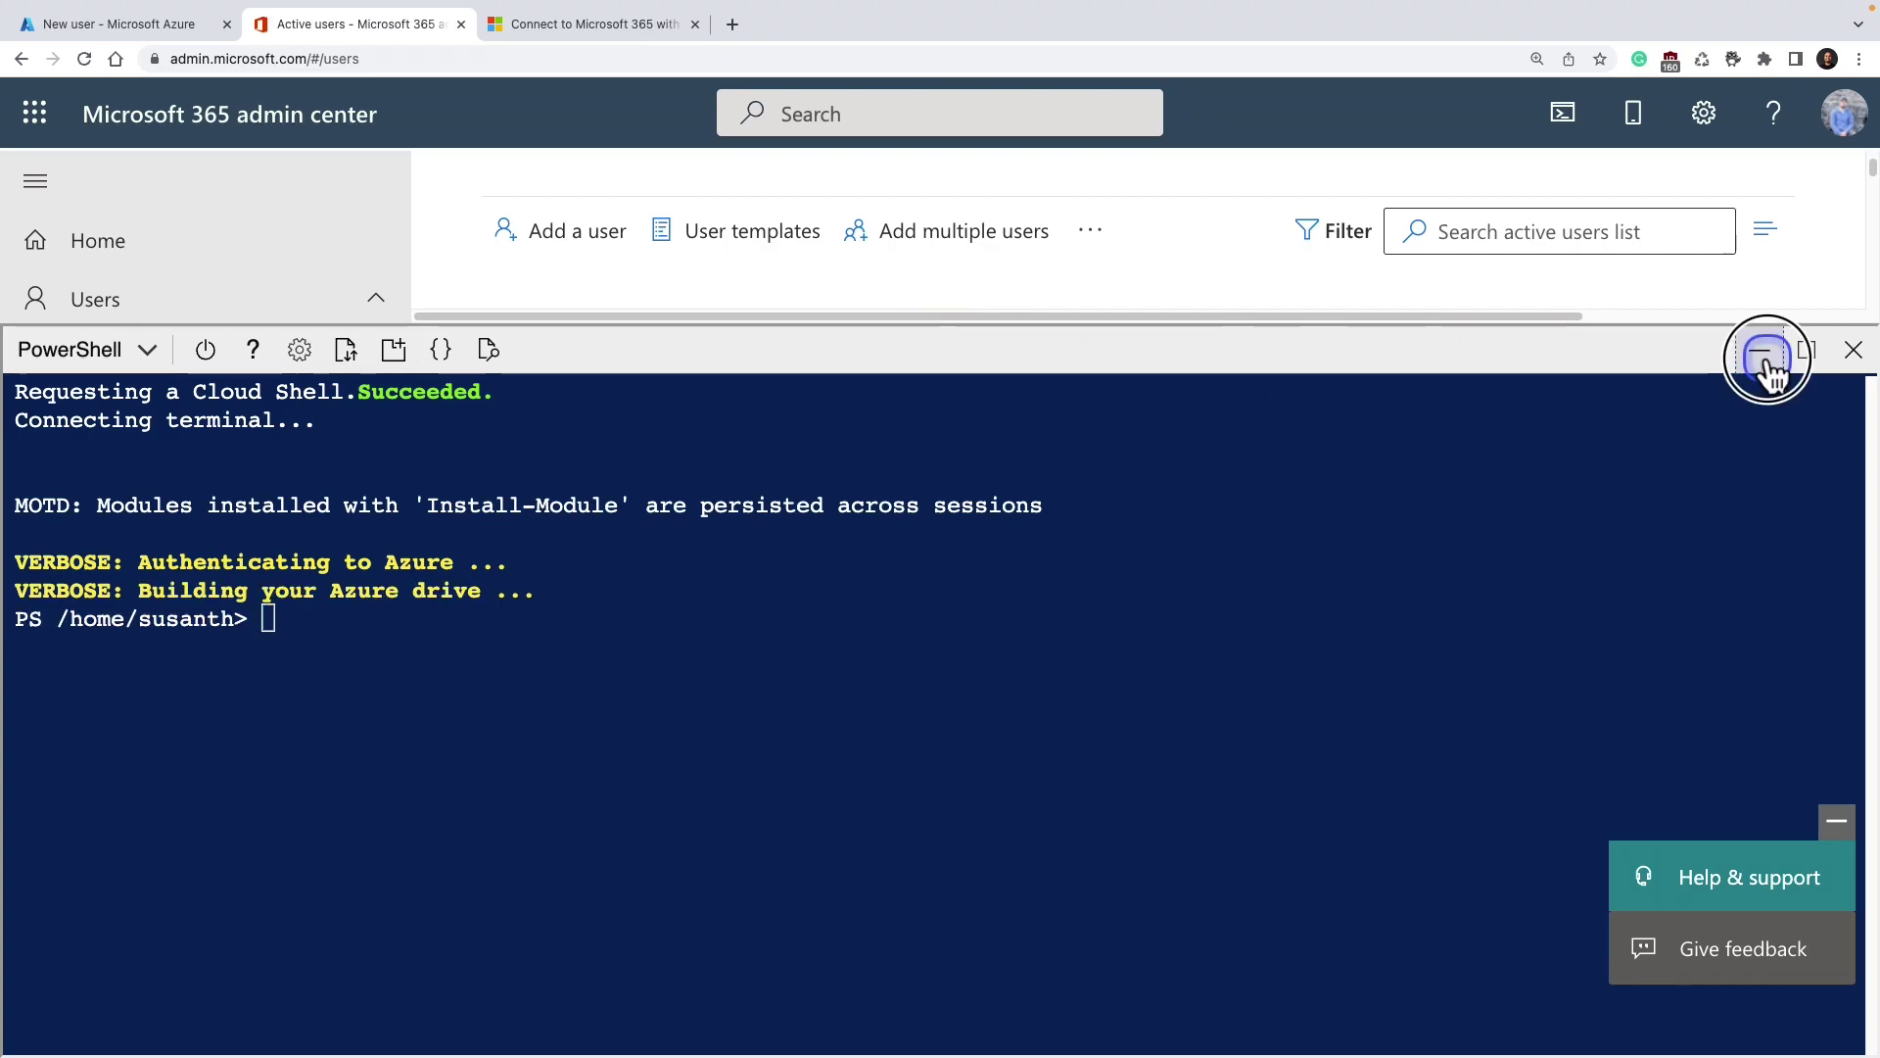
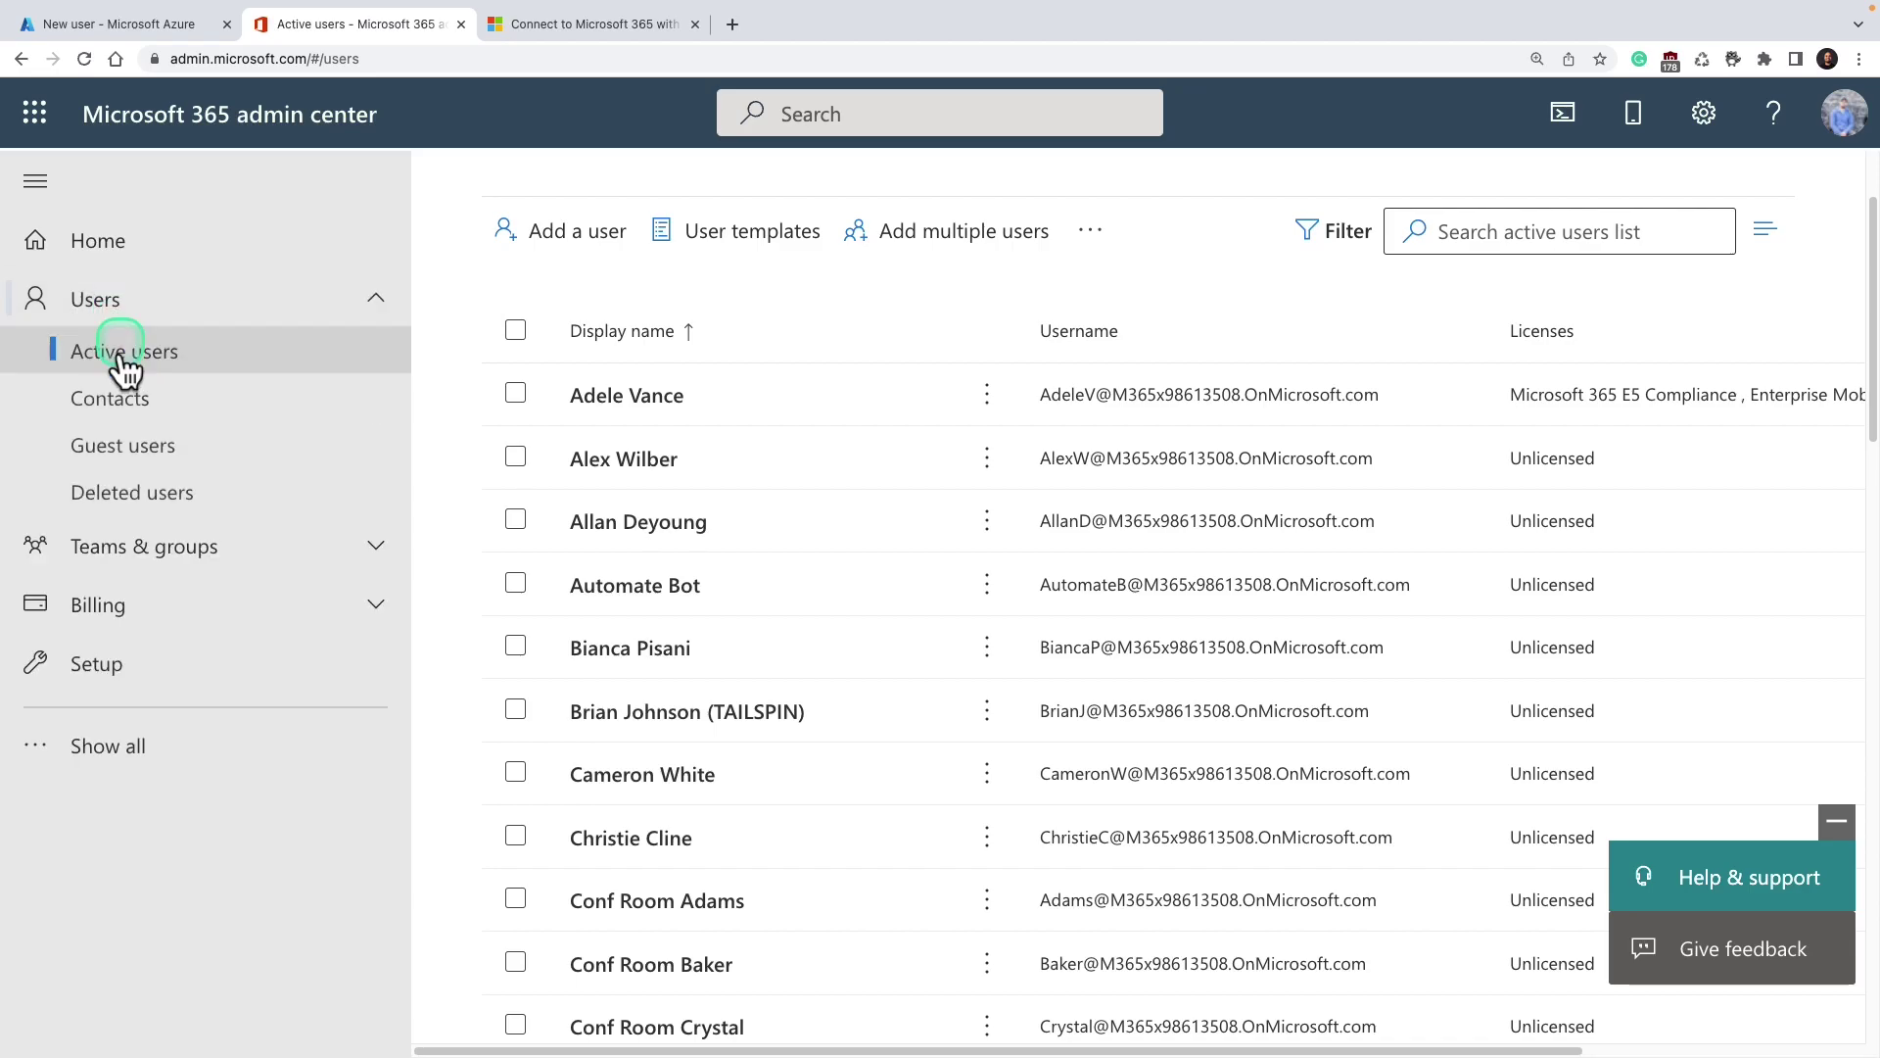
Open the account details of the second user in the active users list and review the sign-in, groups, roles and manager information
{"action": "left_click", "coordinate": [128, 357]}
{"action": "left_click", "coordinate": [551, 401]}
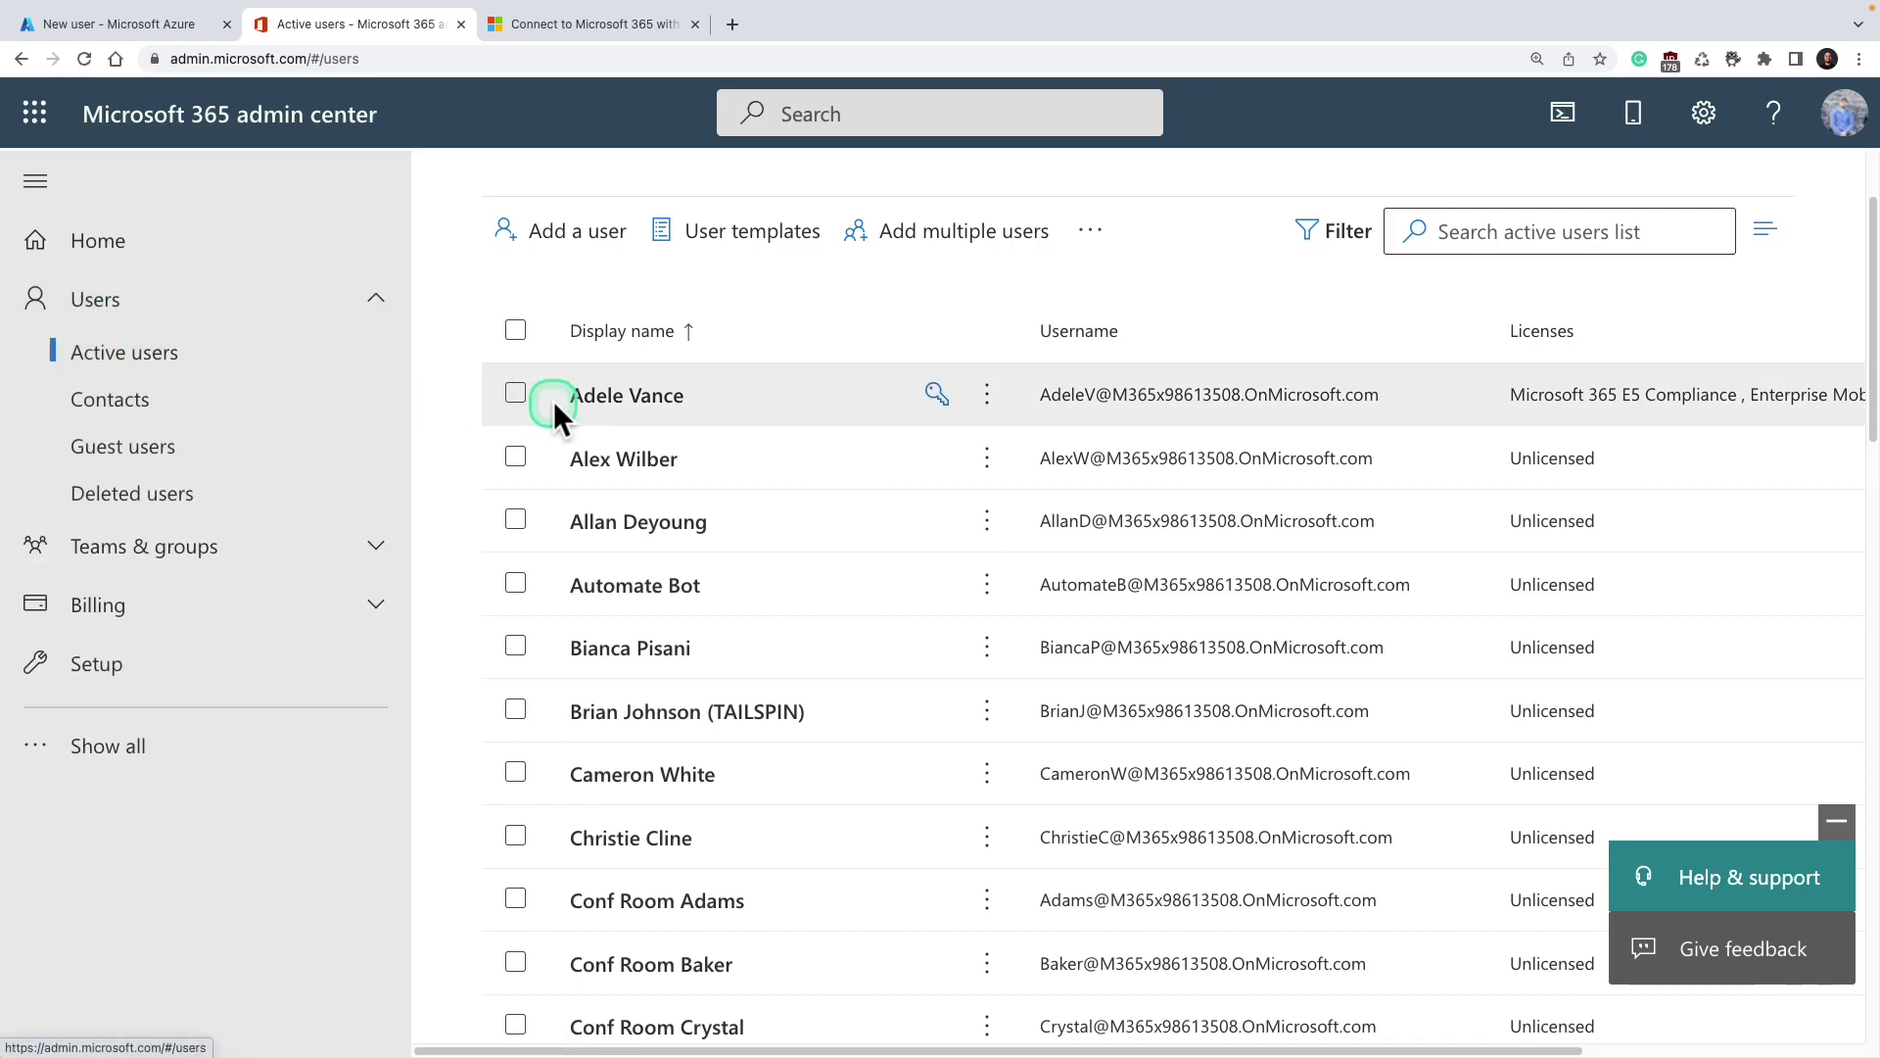
{"action": "left_click", "coordinate": [627, 460]}
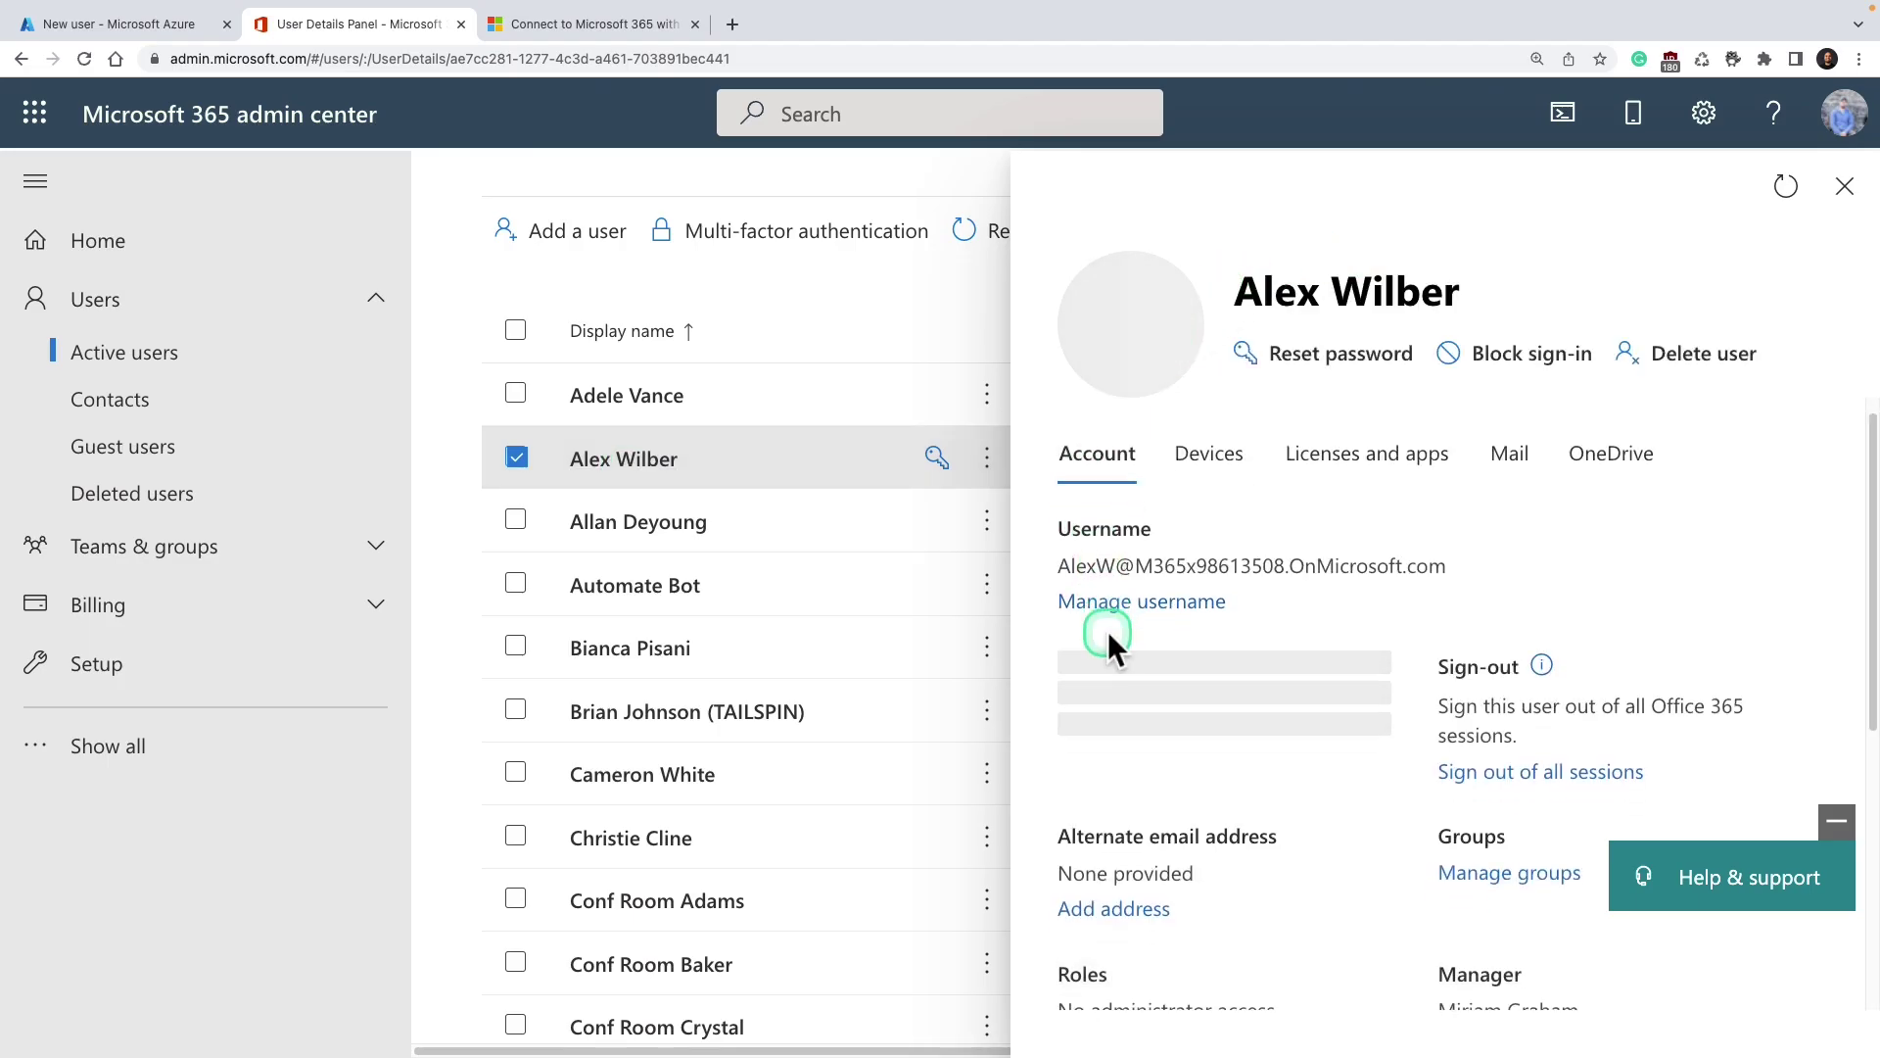
{"action": "left_click", "coordinate": [1224, 539]}
{"action": "scroll", "coordinate": [1267, 632], "scroll_direction": "down", "scroll_amount": 2}
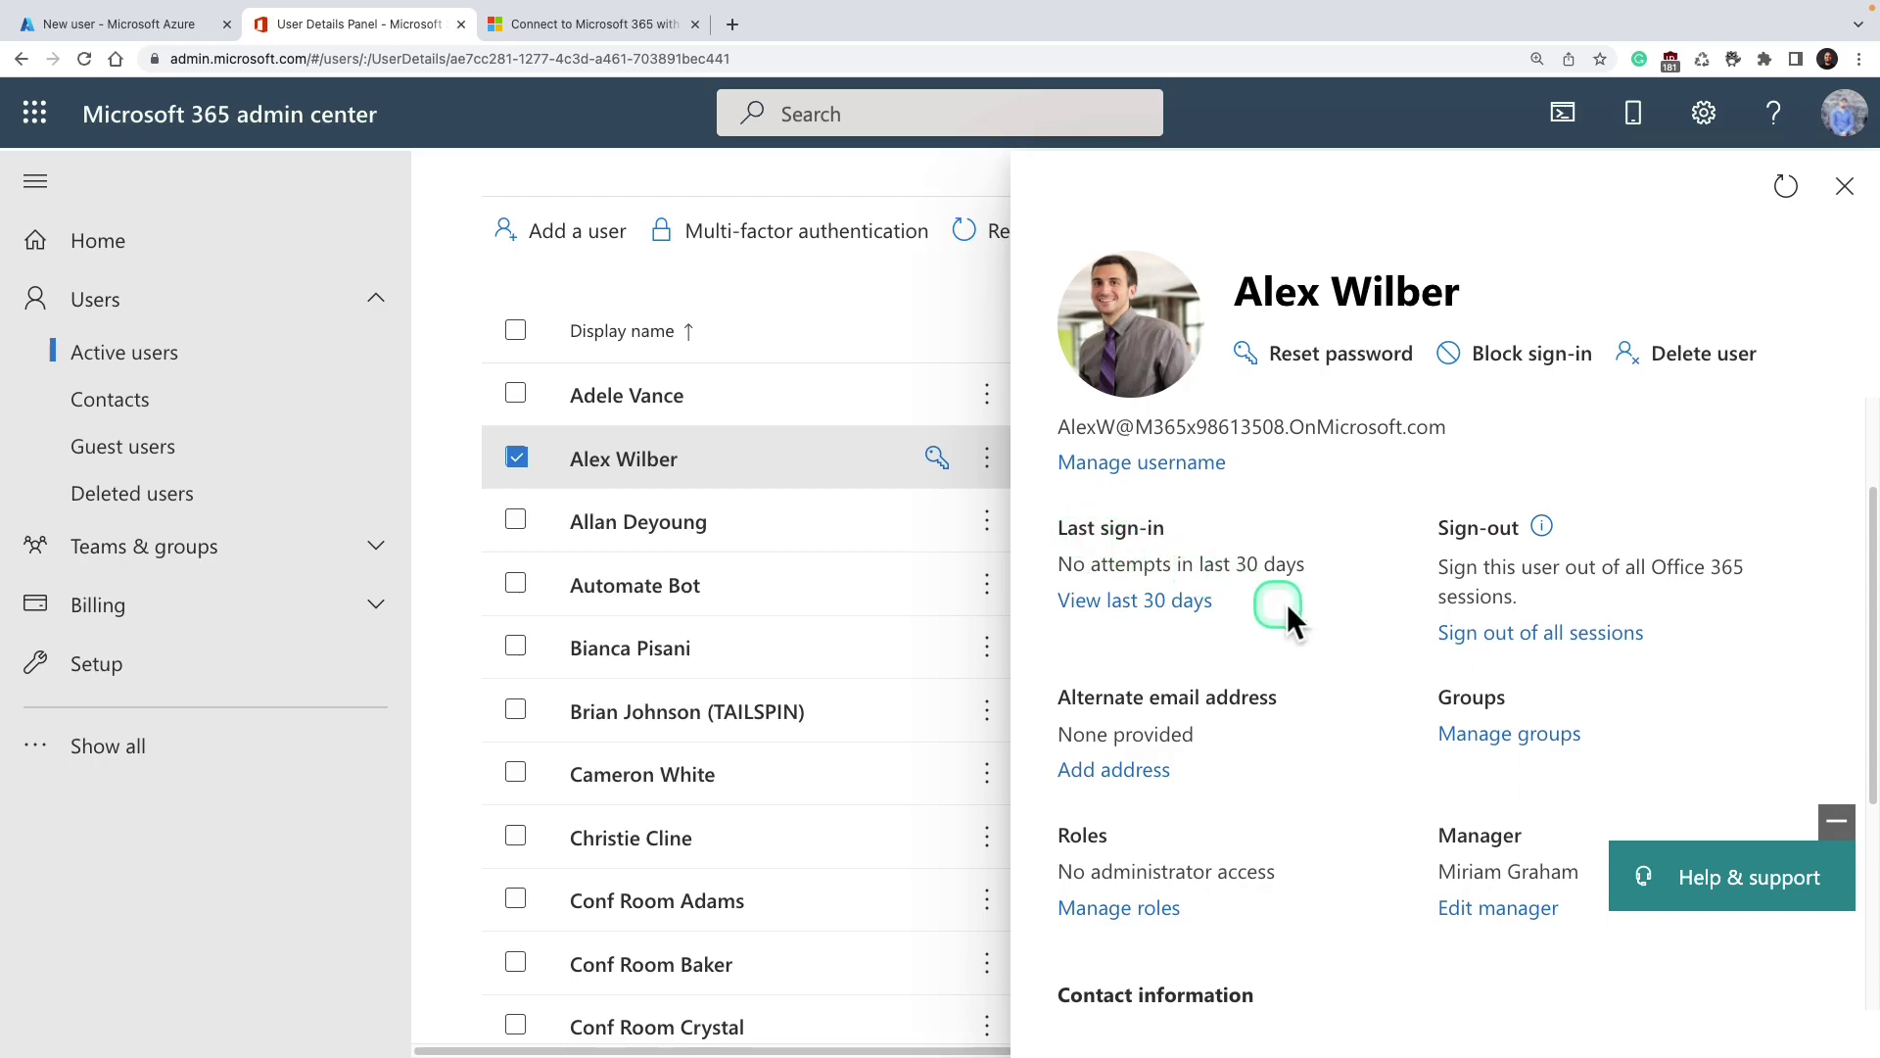
{"action": "scroll", "coordinate": [1300, 614], "scroll_direction": "down", "scroll_amount": 1}
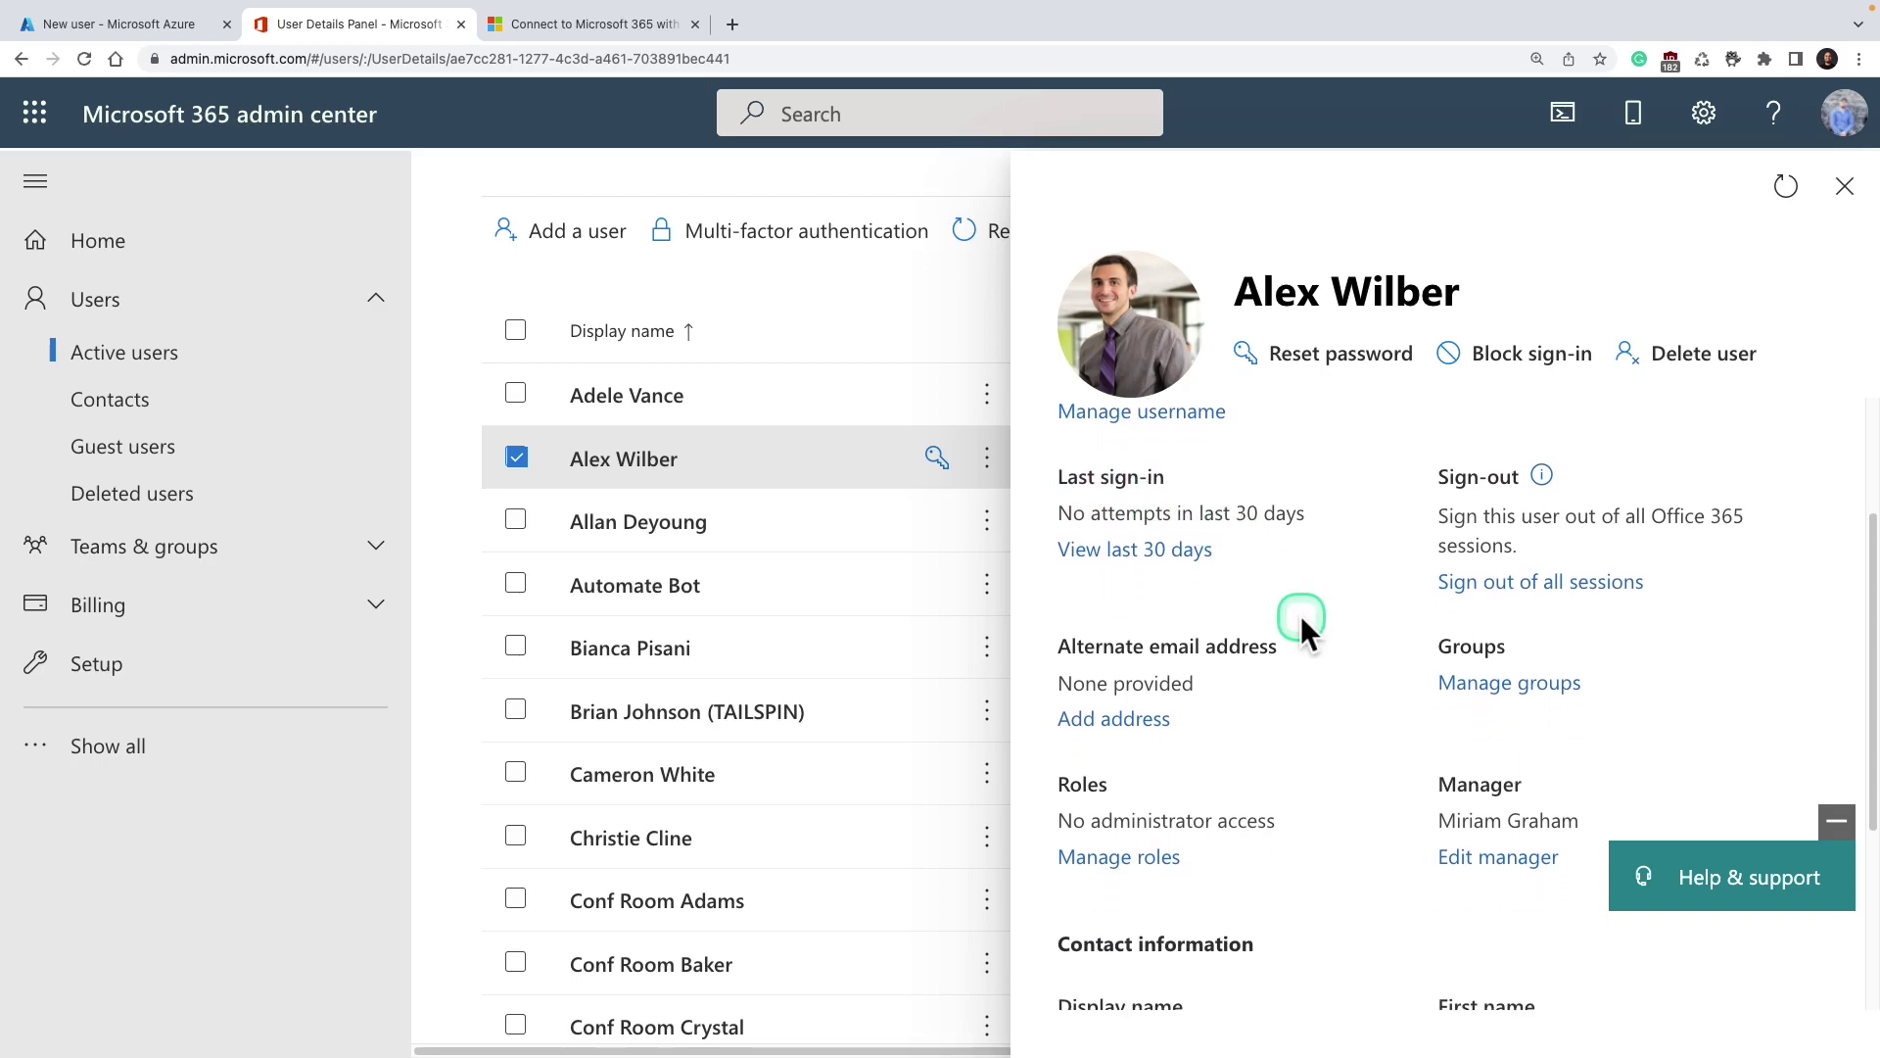
Review the admin role options for the selected user and return to the account details without changing them
{"action": "scroll", "coordinate": [1263, 705], "scroll_direction": "down", "scroll_amount": 3}
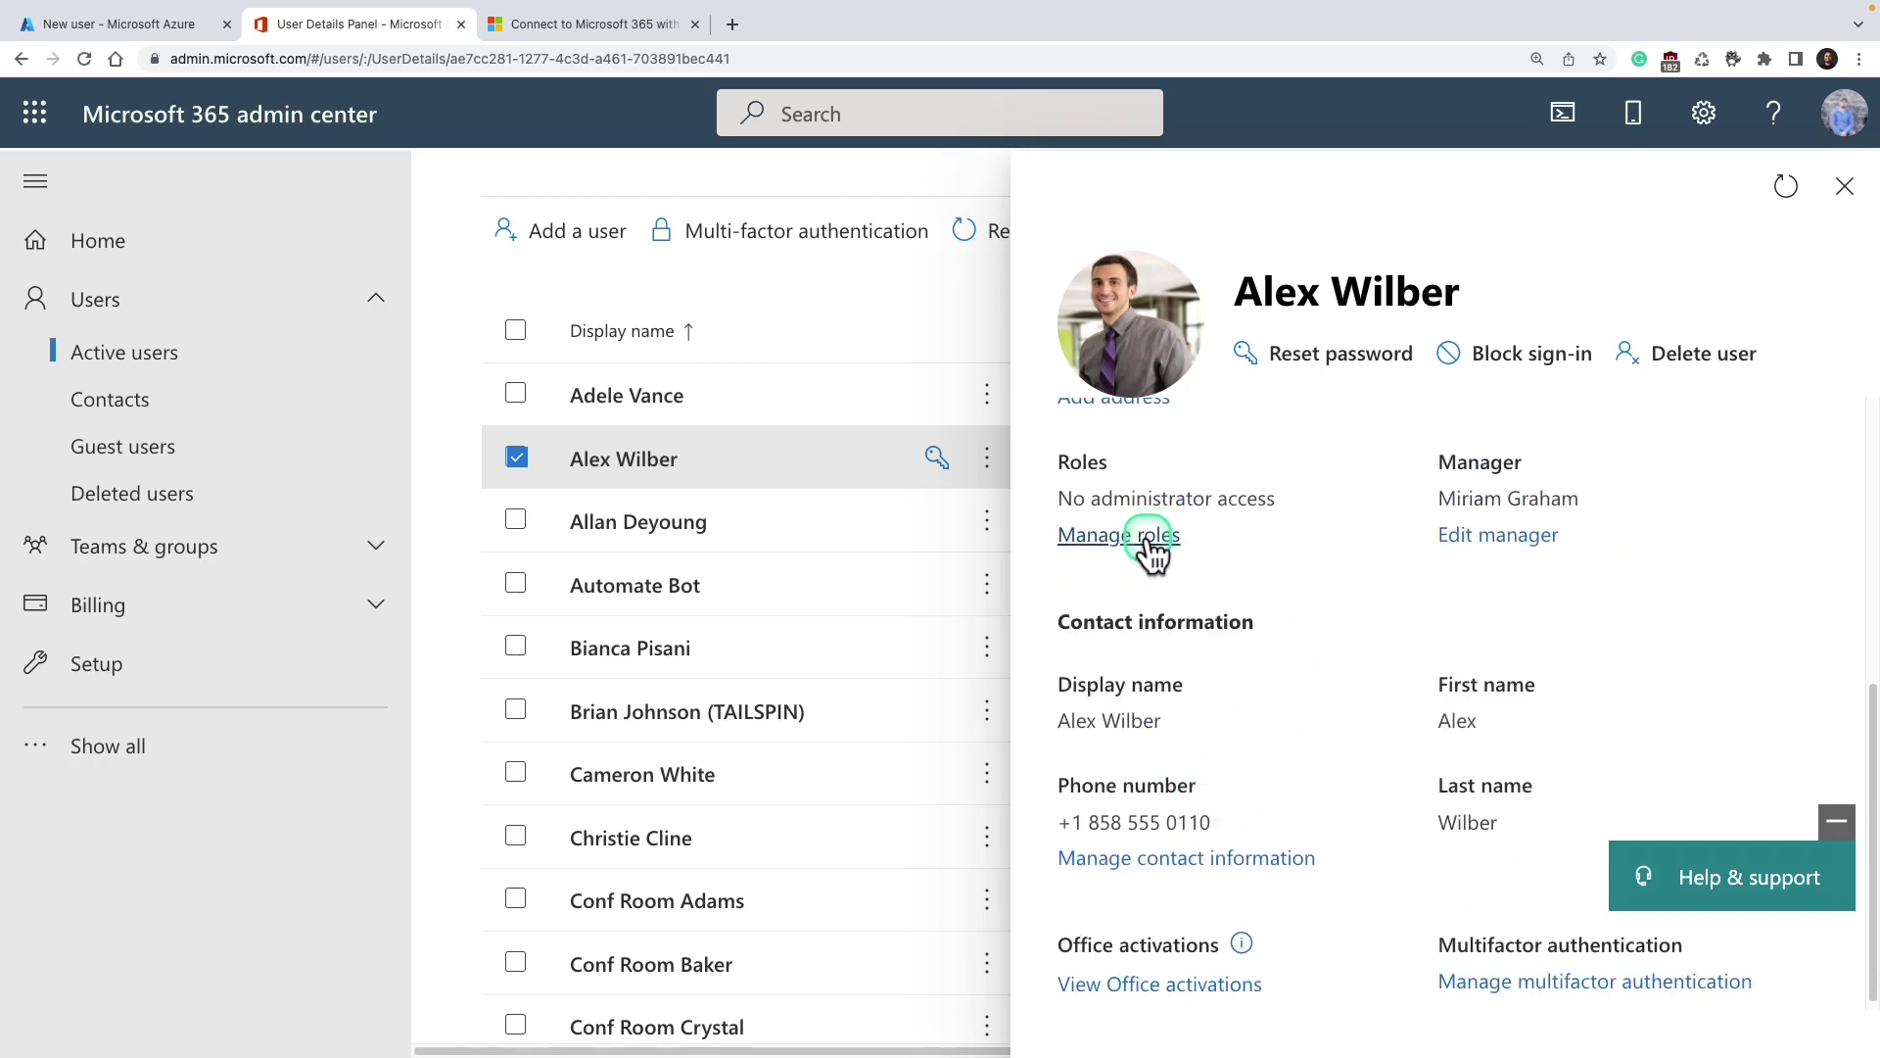
{"action": "left_click", "coordinate": [1149, 541]}
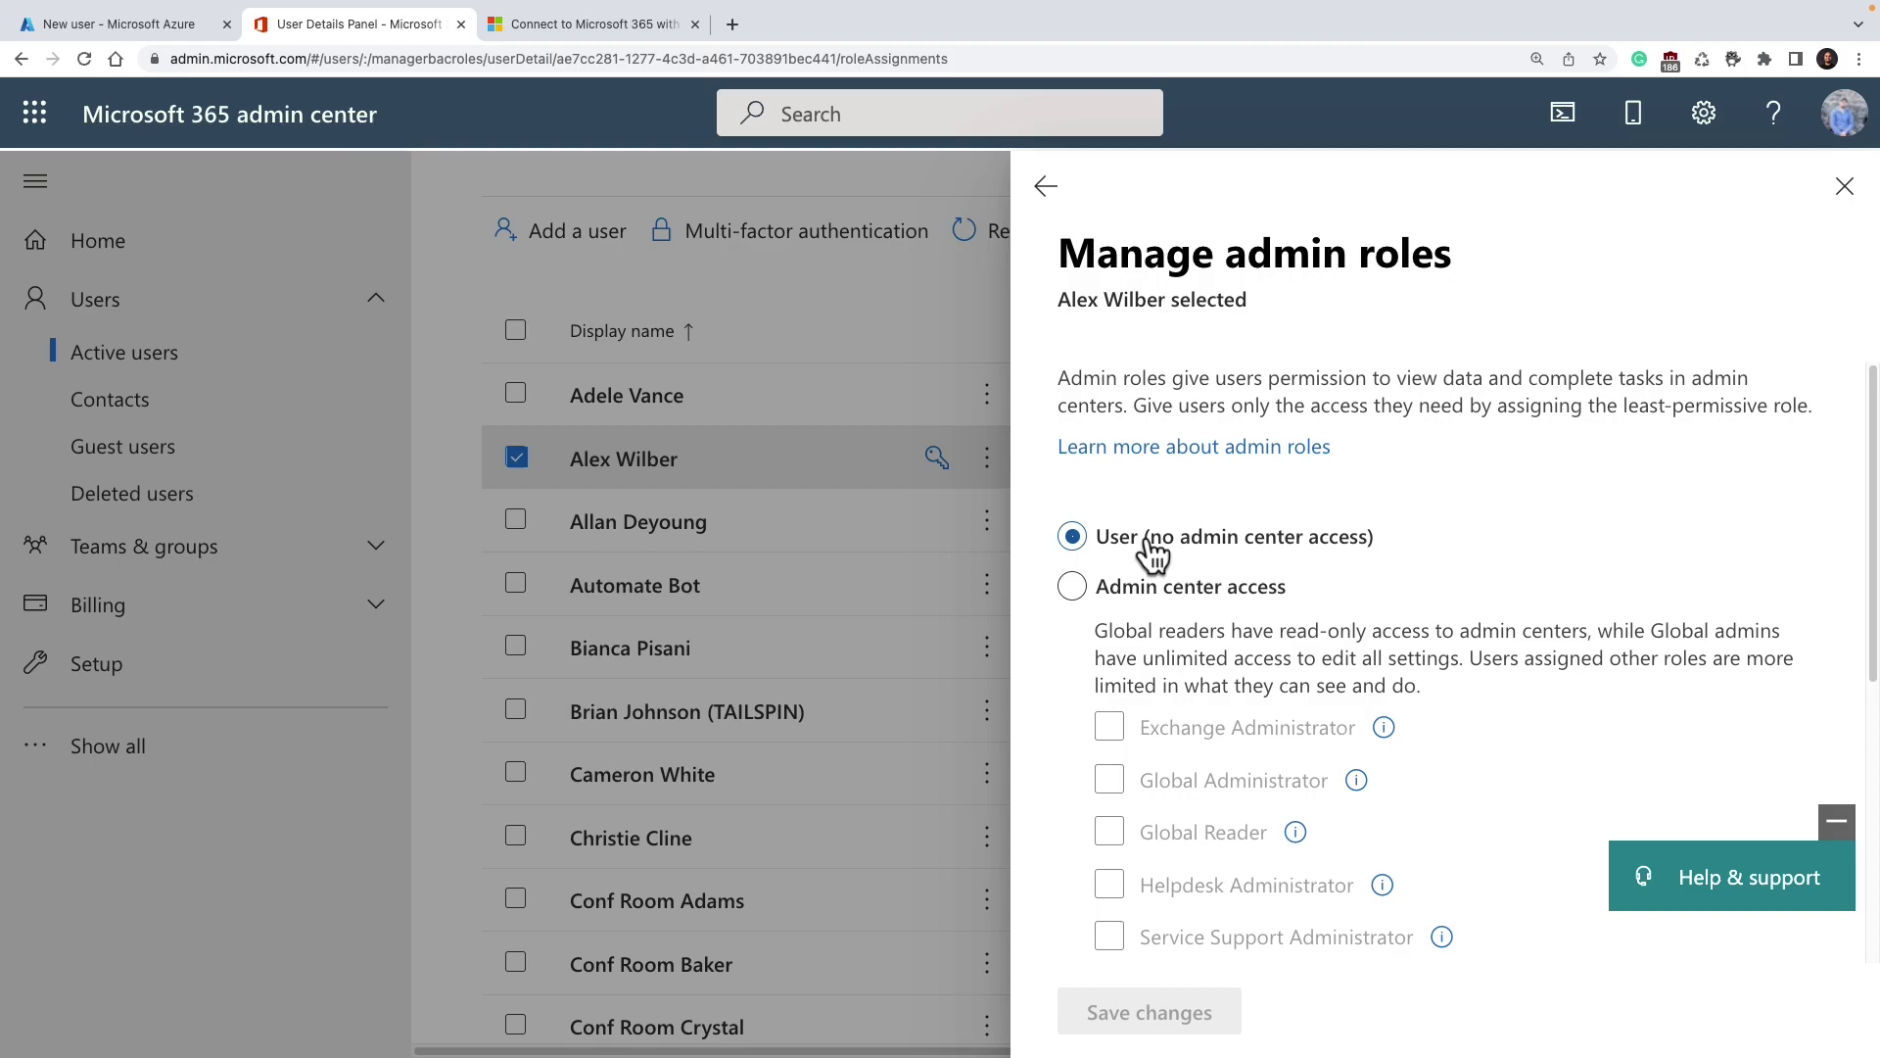
{"action": "left_click", "coordinate": [1175, 632]}
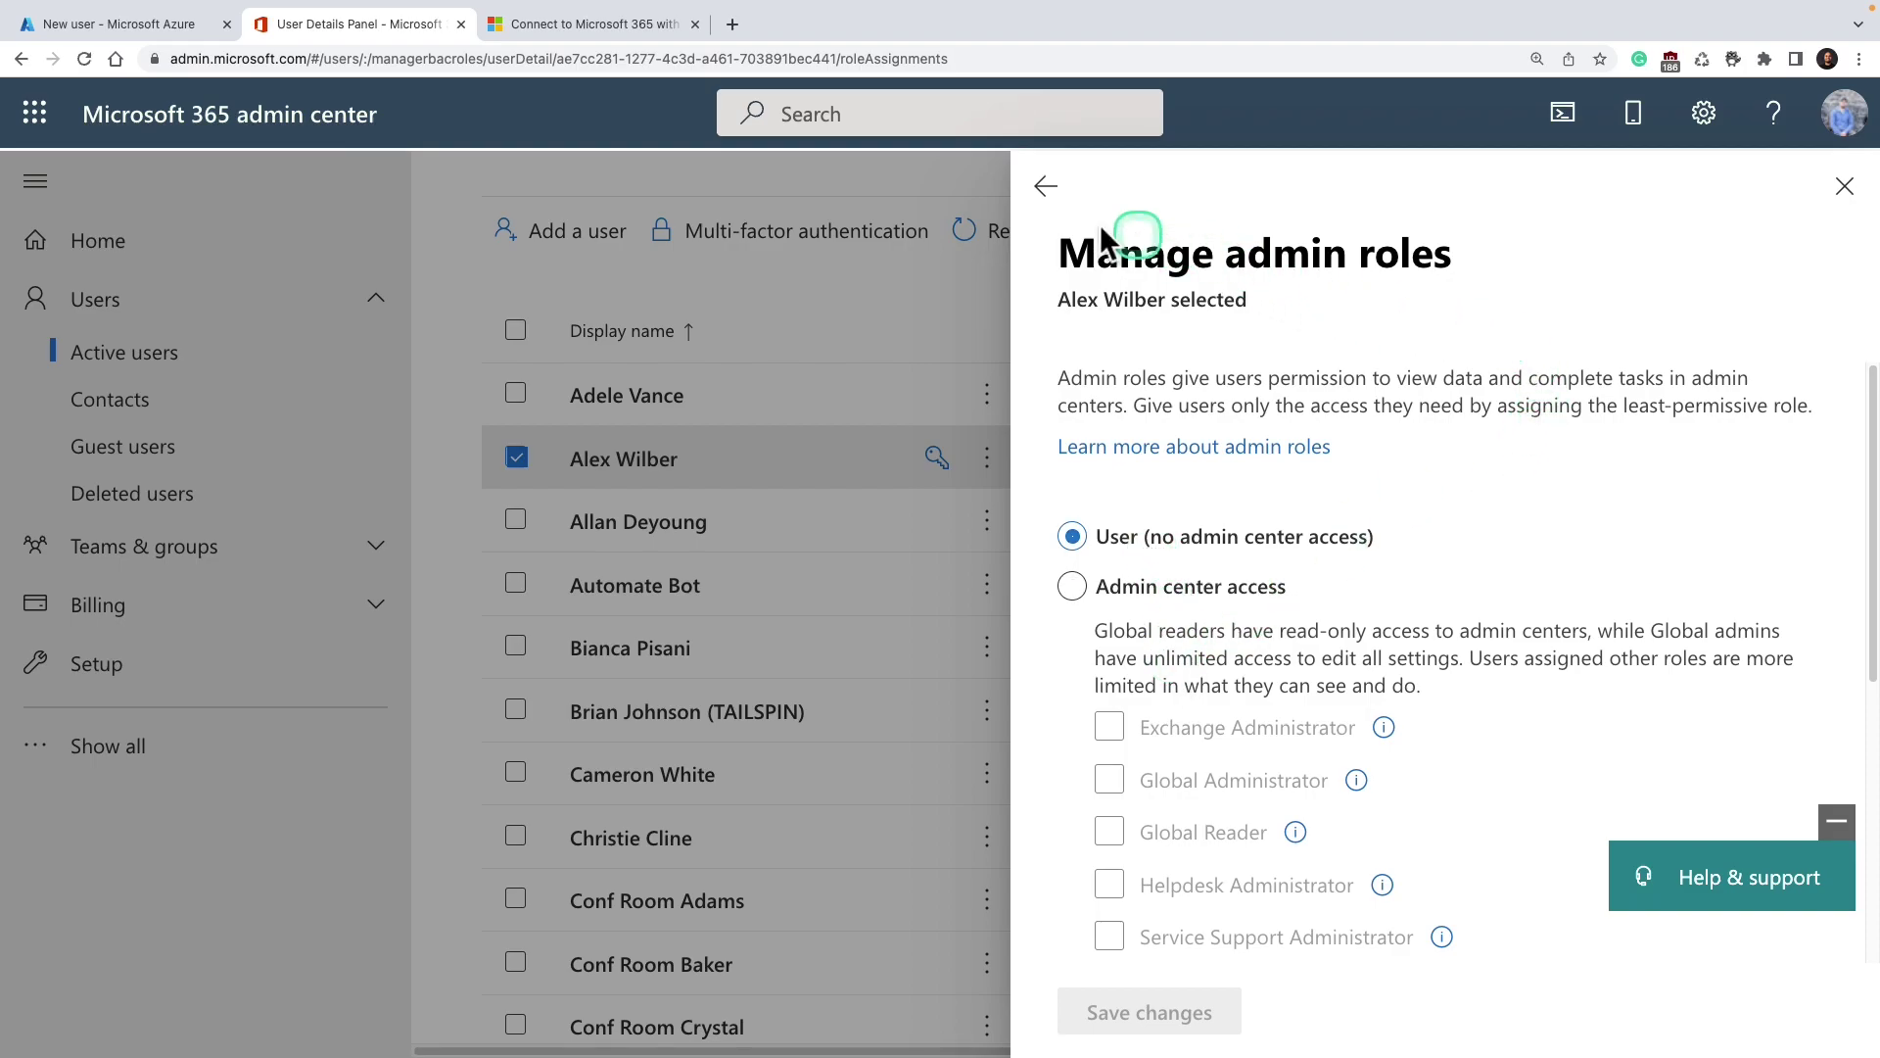
{"action": "left_click", "coordinate": [1046, 186]}
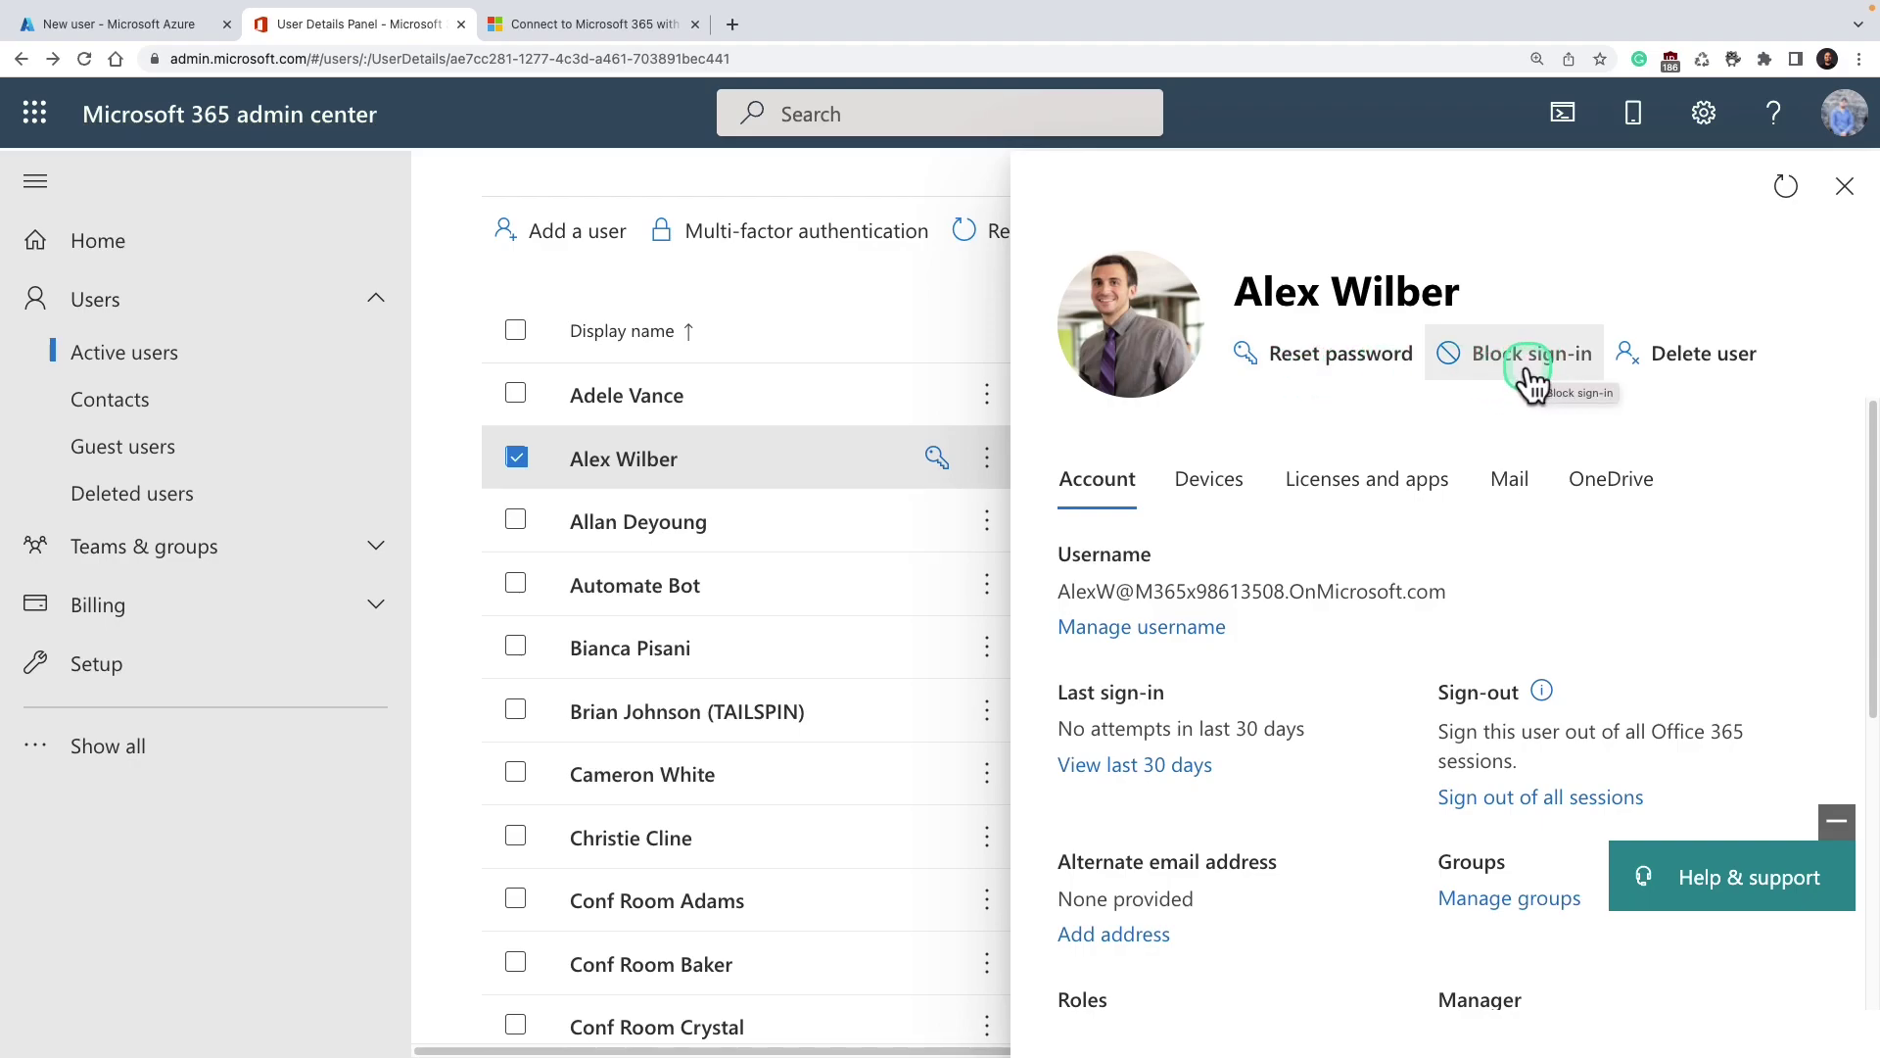
Check the selected user's enrolled devices and examine the location and licenses that can be assigned
{"action": "left_click", "coordinate": [1209, 485]}
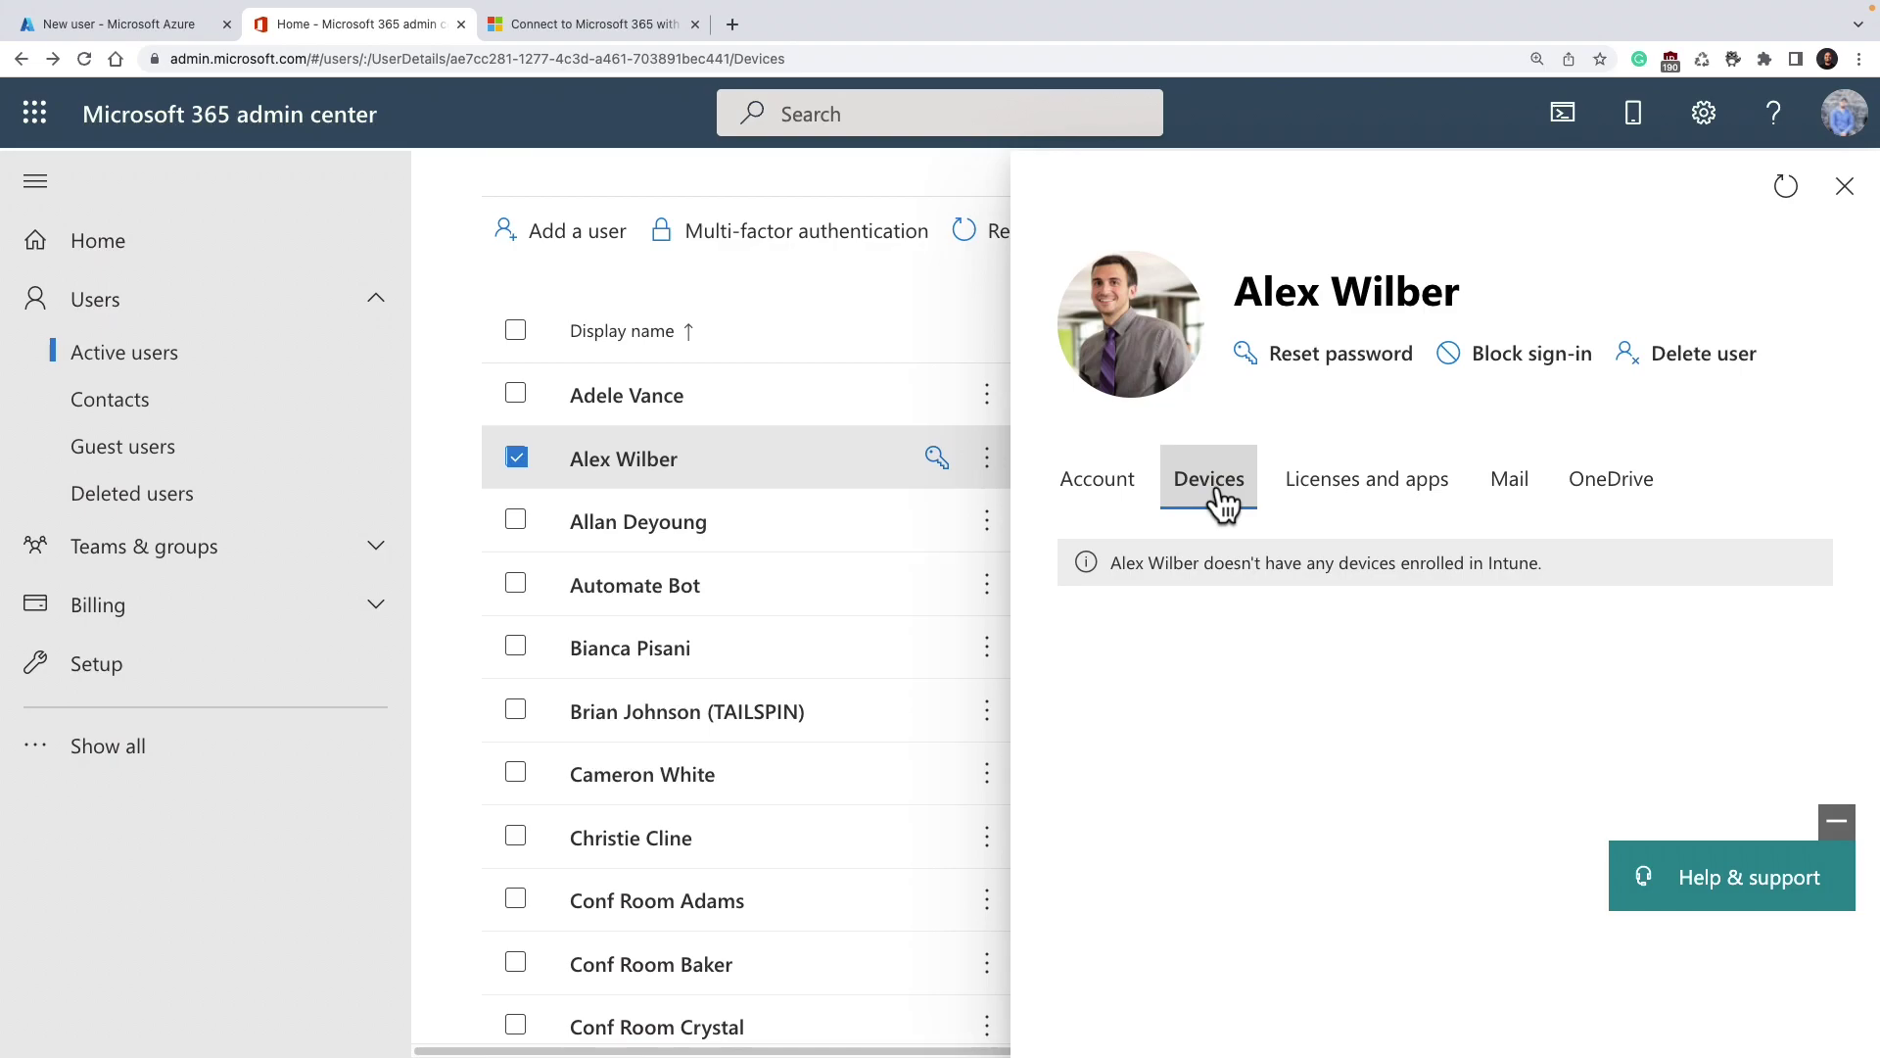
{"action": "left_click", "coordinate": [1374, 495]}
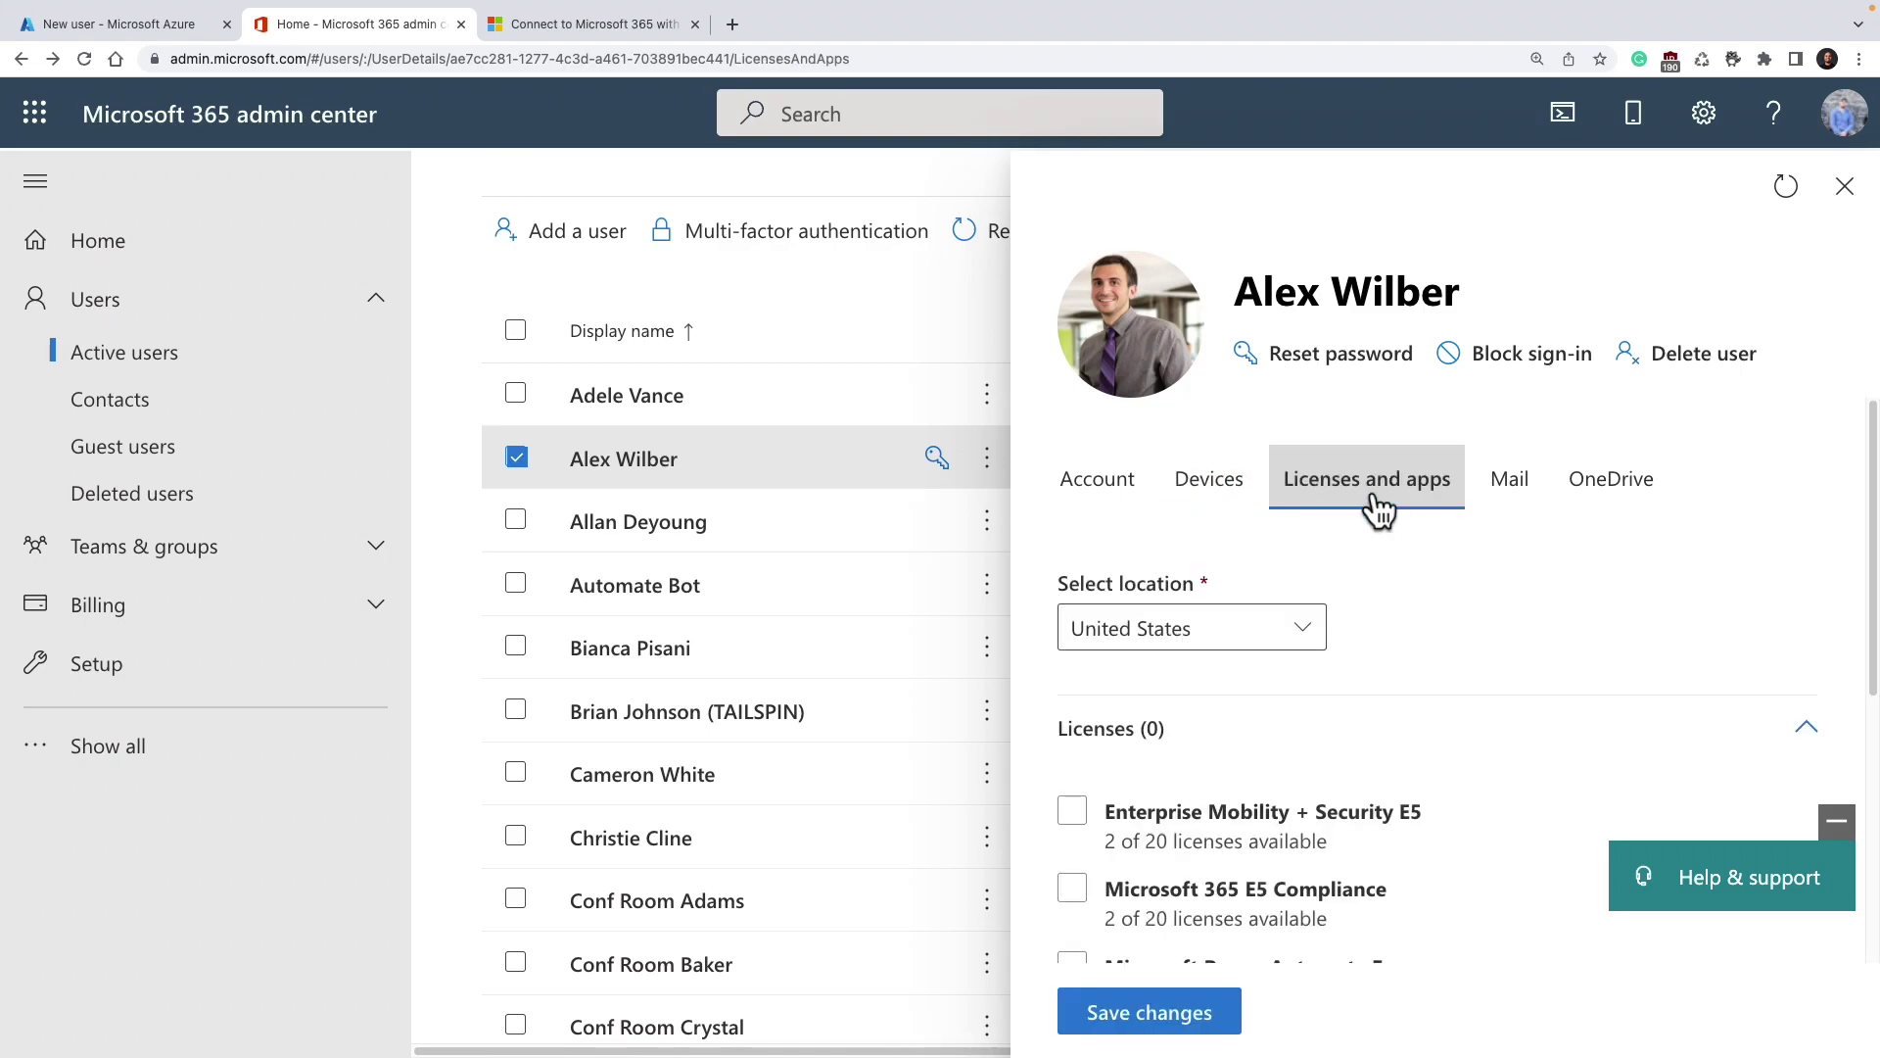
{"action": "scroll", "coordinate": [1463, 661], "scroll_direction": "down", "scroll_amount": 2}
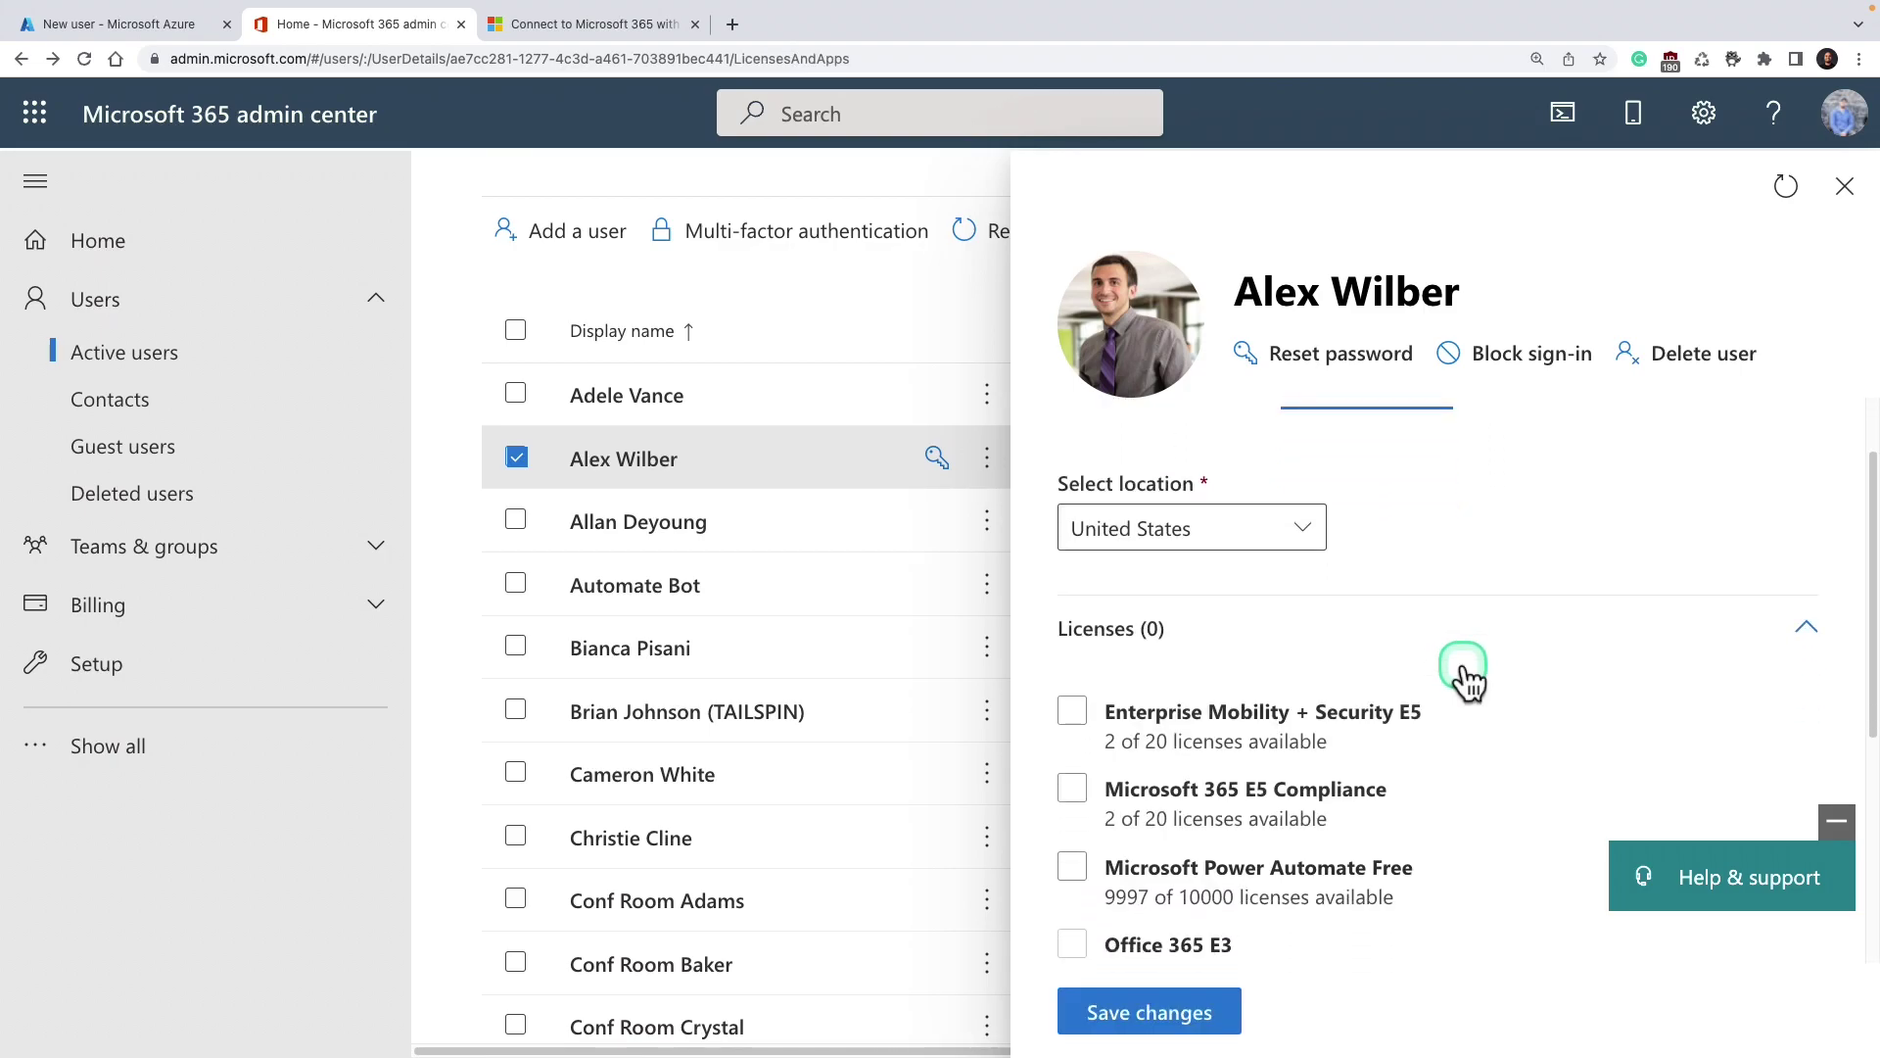
{"action": "scroll", "coordinate": [1463, 671], "scroll_direction": "down", "scroll_amount": 4}
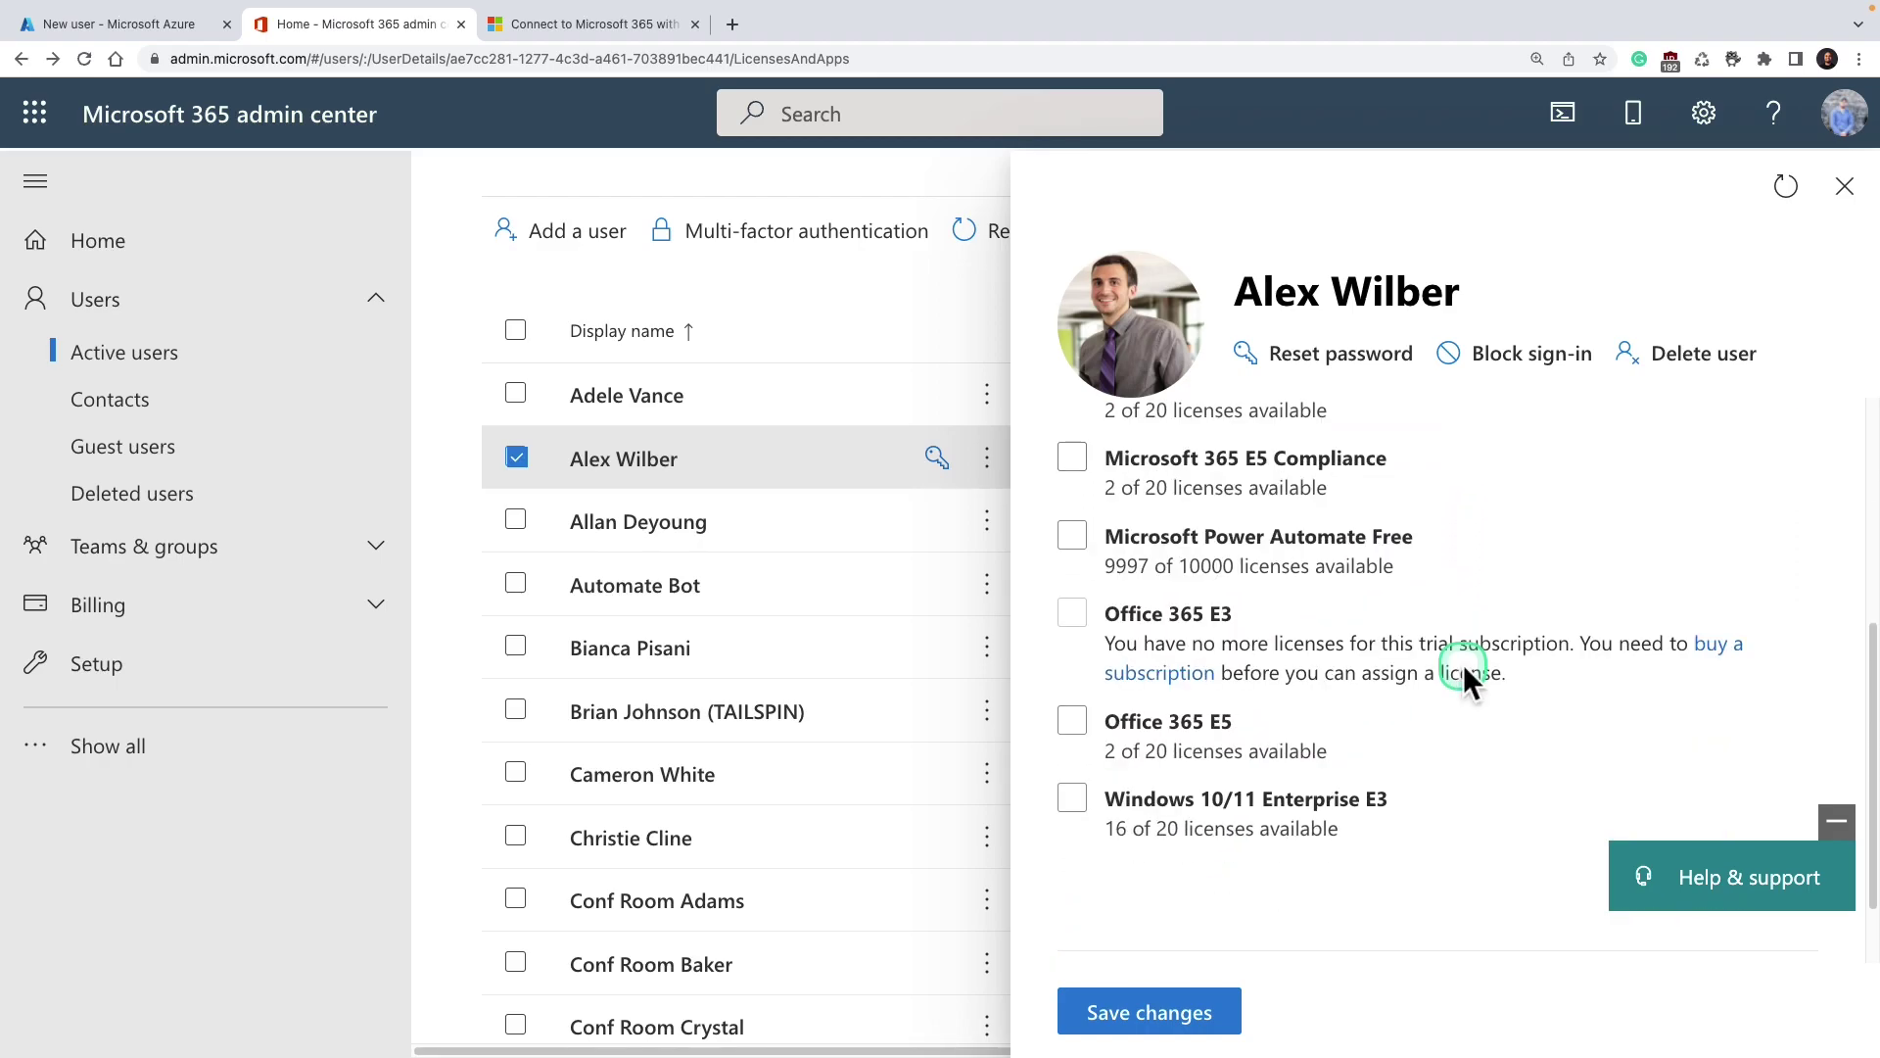
{"action": "scroll", "coordinate": [1463, 664], "scroll_direction": "down", "scroll_amount": 1}
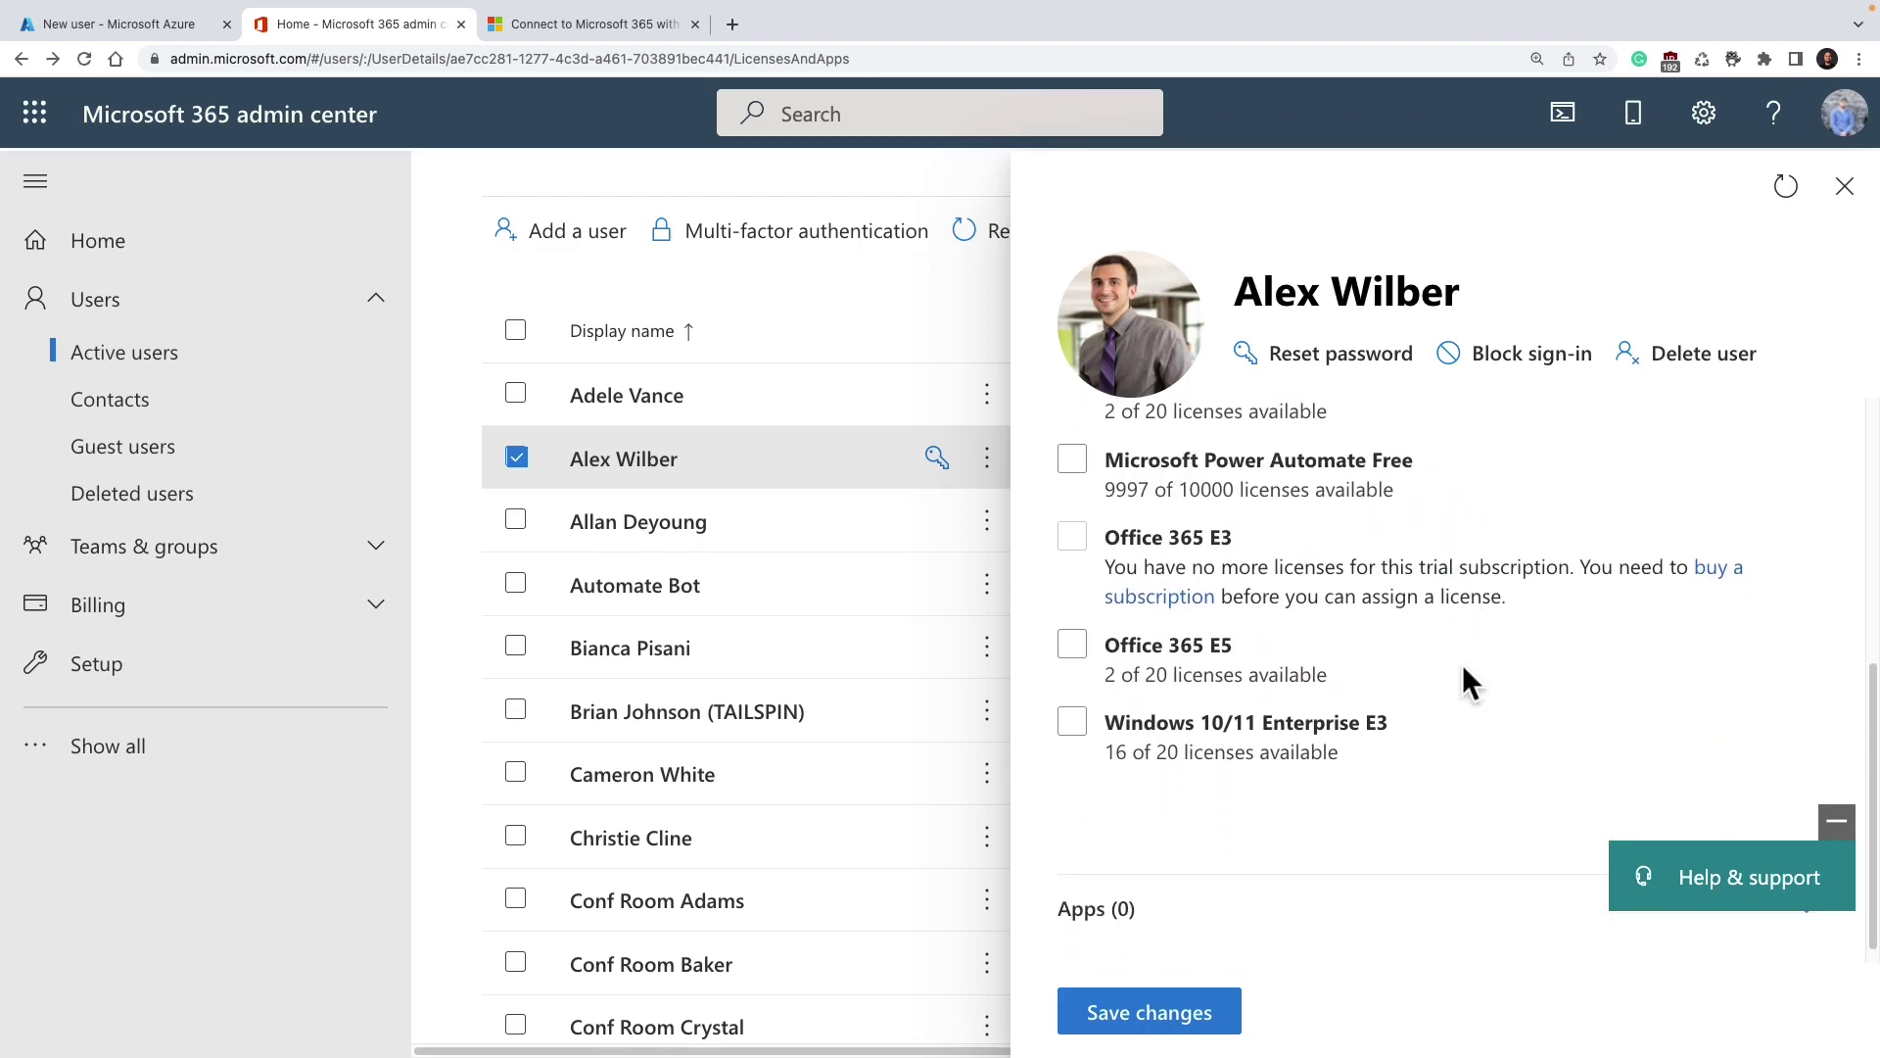
{"action": "scroll", "coordinate": [1461, 666], "scroll_direction": "up", "scroll_amount": 6}
Review the selected user's mail settings and OneDrive file access, storage and sharing settings
{"action": "left_click", "coordinate": [1503, 482]}
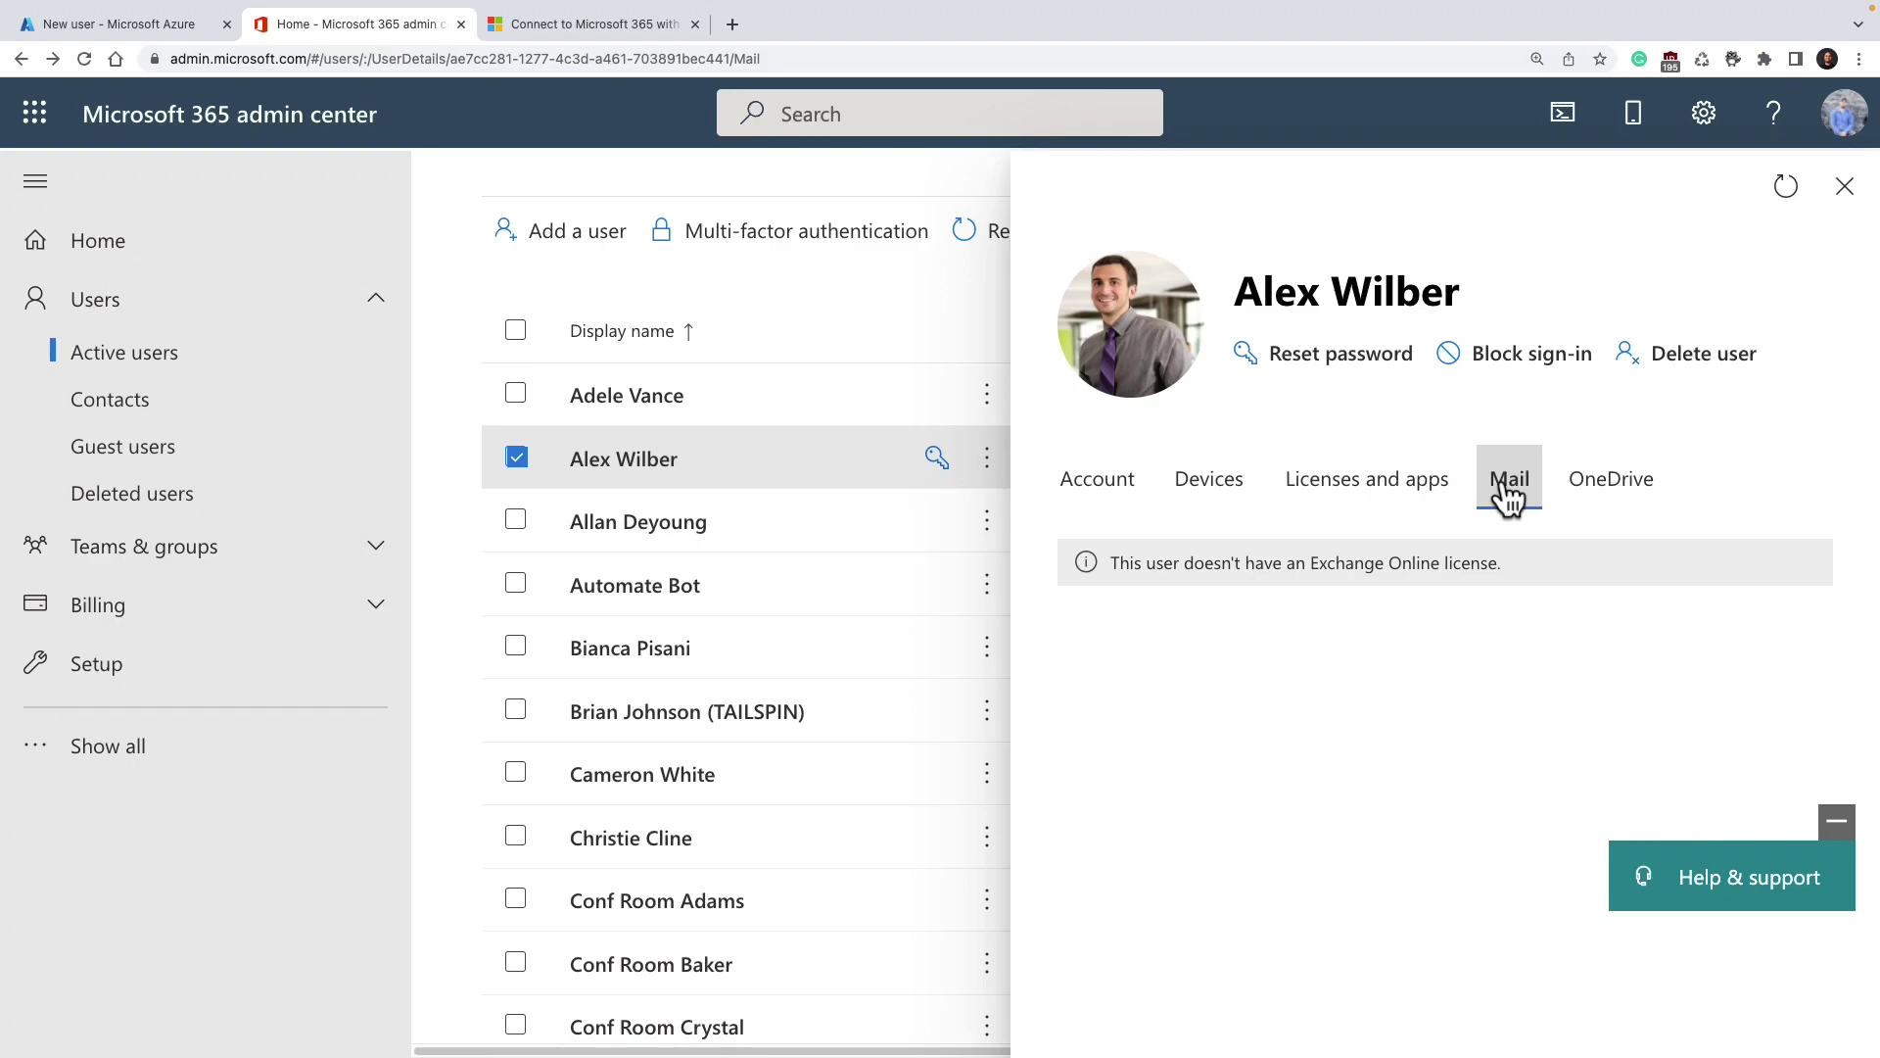
{"action": "left_click", "coordinate": [1607, 490]}
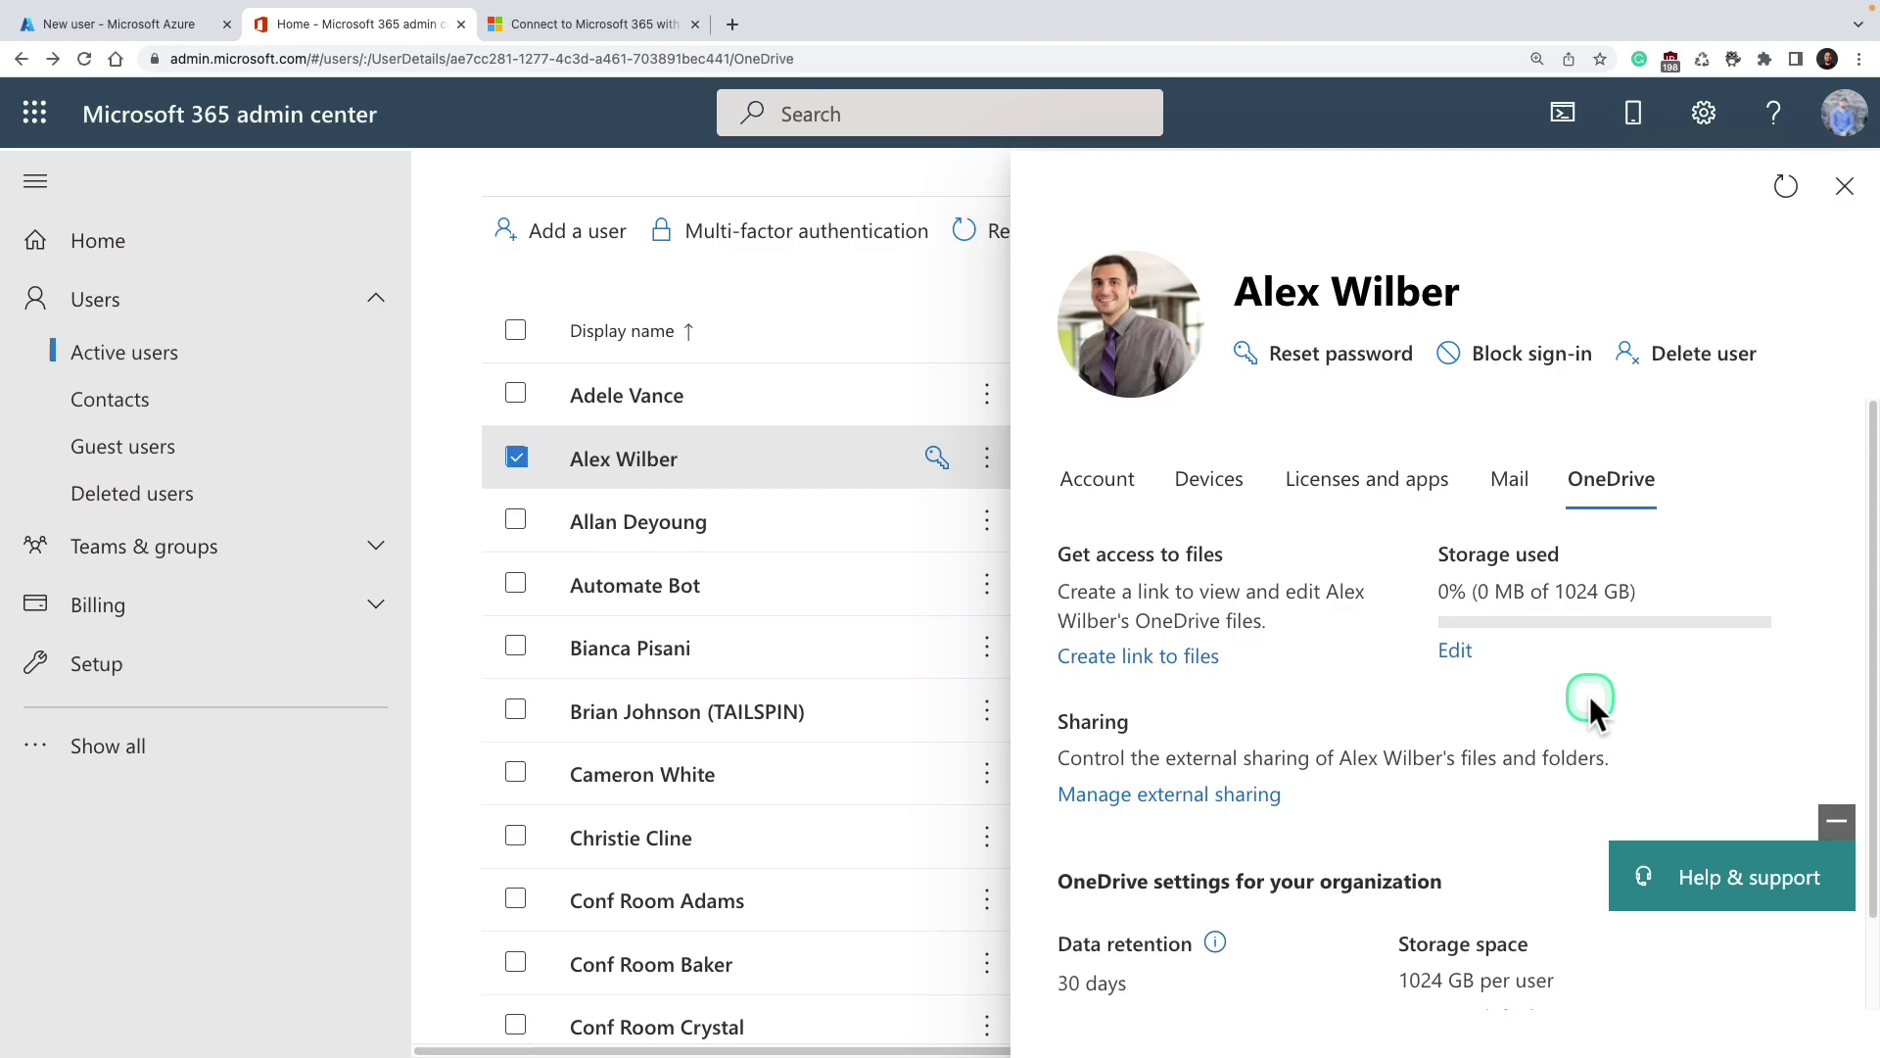